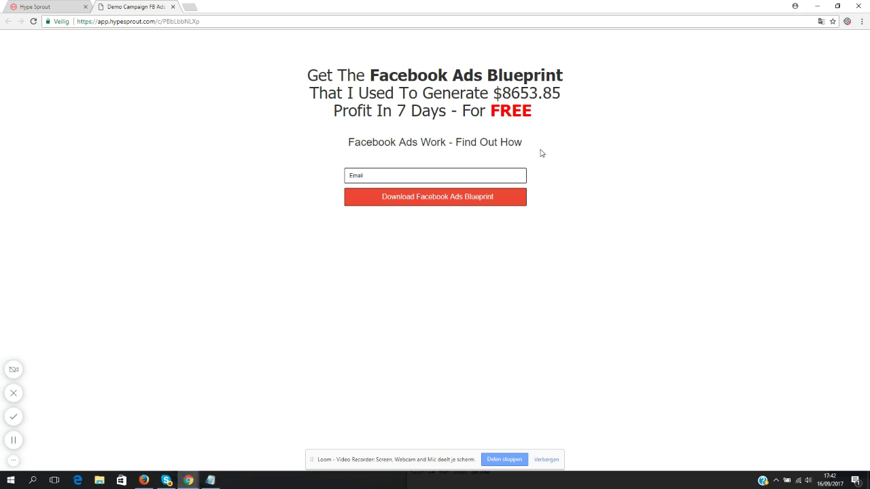
- From the campaign dashboard, add and save a new campaign titled 'Facebook Ads Blueprint Demo'
left_click_drag(524, 149, 346, 144)
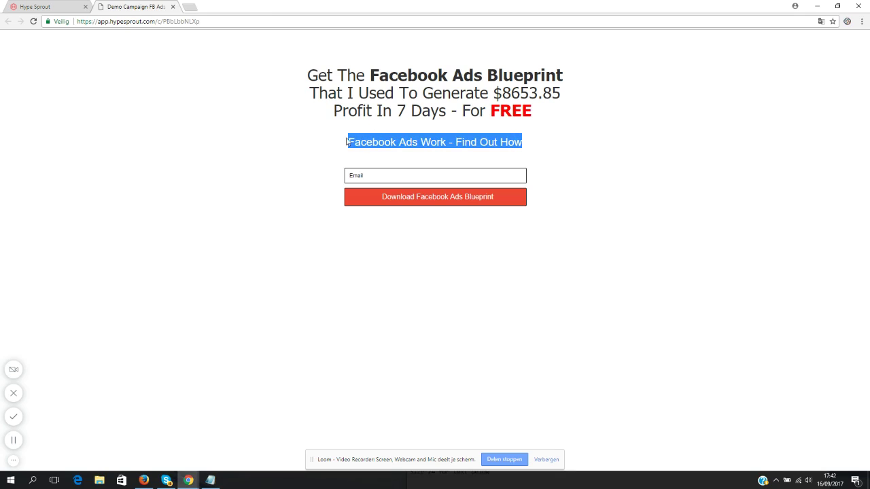
left_click(61, 6)
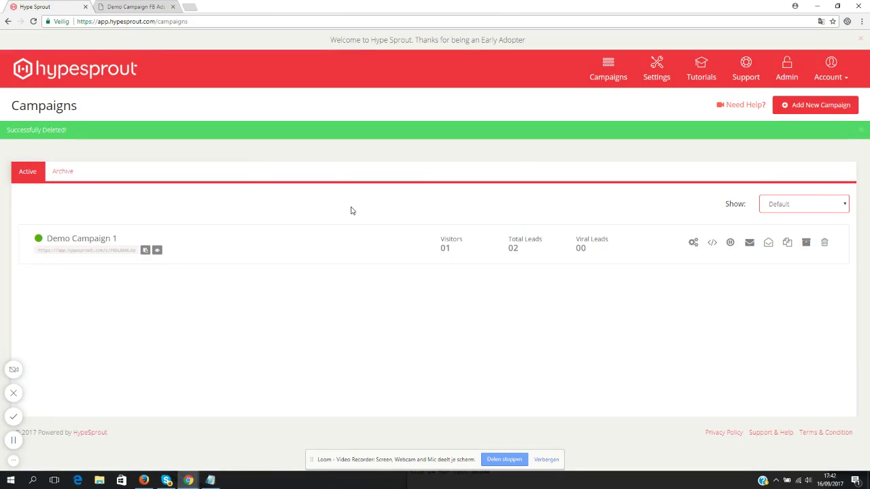
left_click(807, 107)
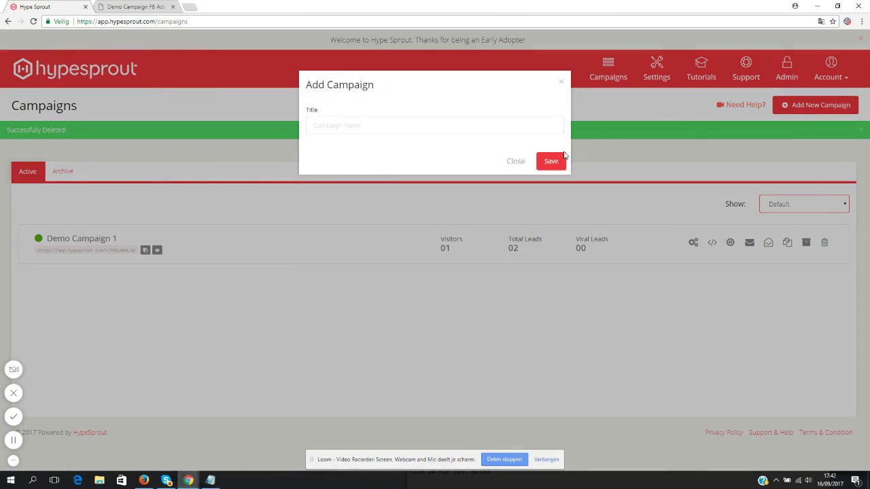
type("Facebook Ads Blueprint Demo")
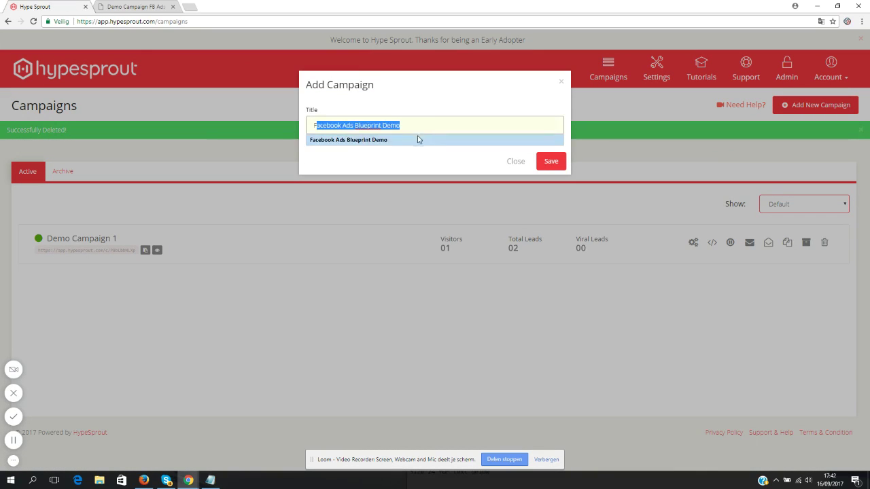
left_click(408, 140)
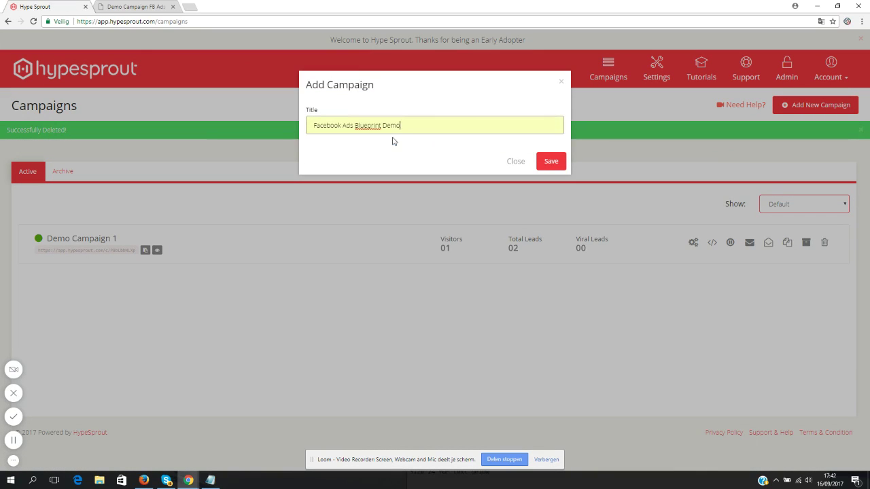
left_click(551, 163)
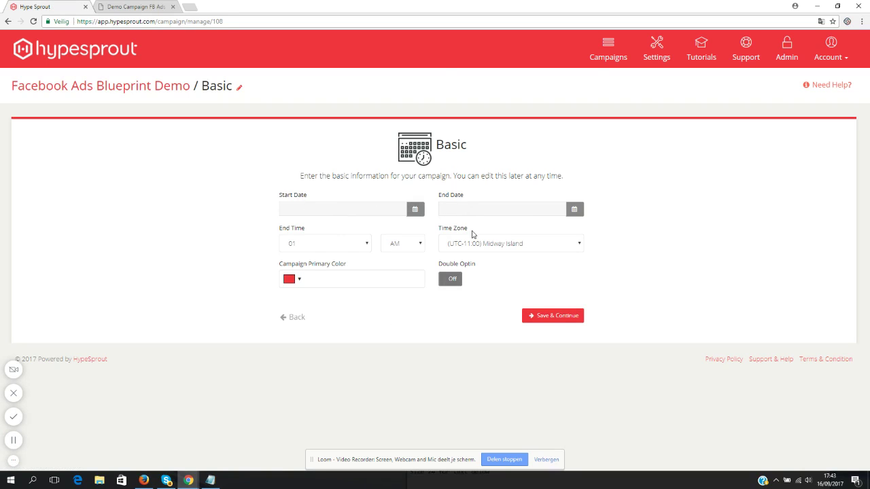
- Set the campaign to run 16 September to 29 December 2017 and save the basic settings
left_click(383, 207)
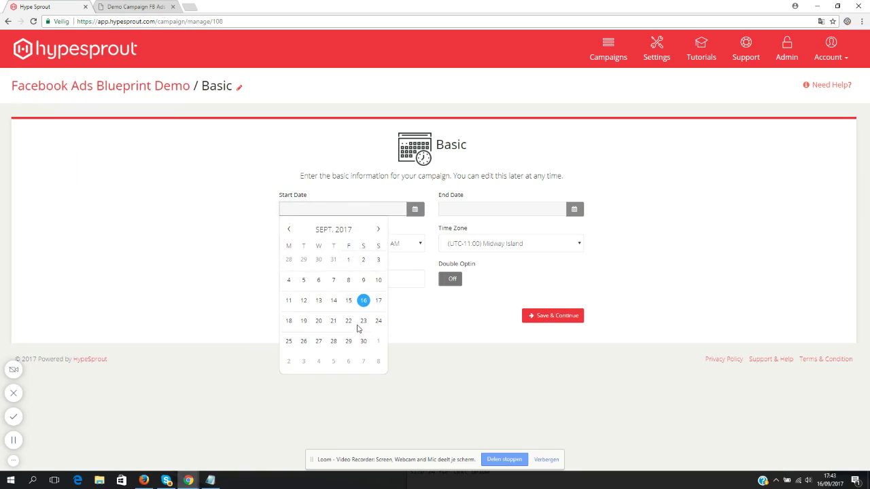
left_click(363, 303)
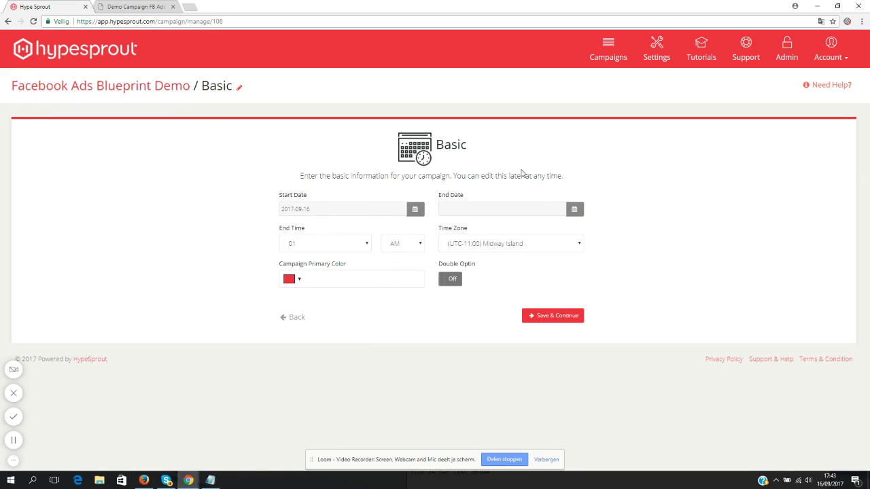
left_click(528, 206)
left_click(539, 229)
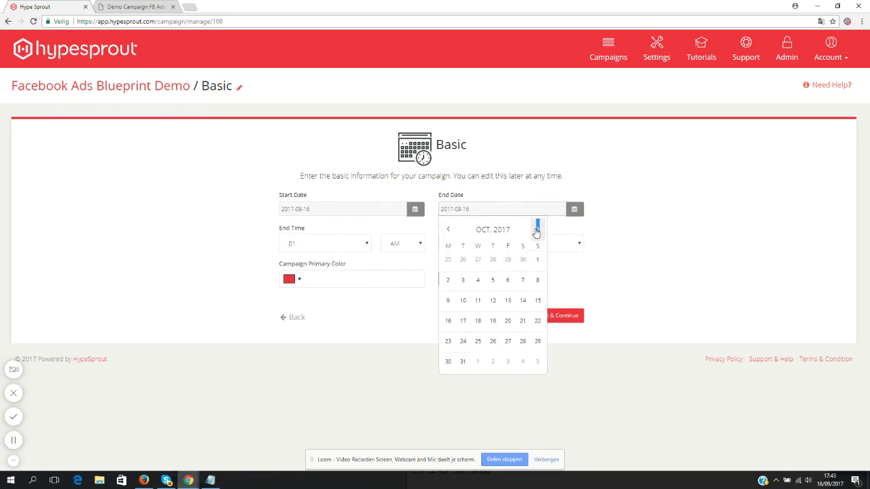
left_click(539, 229)
left_click(539, 229)
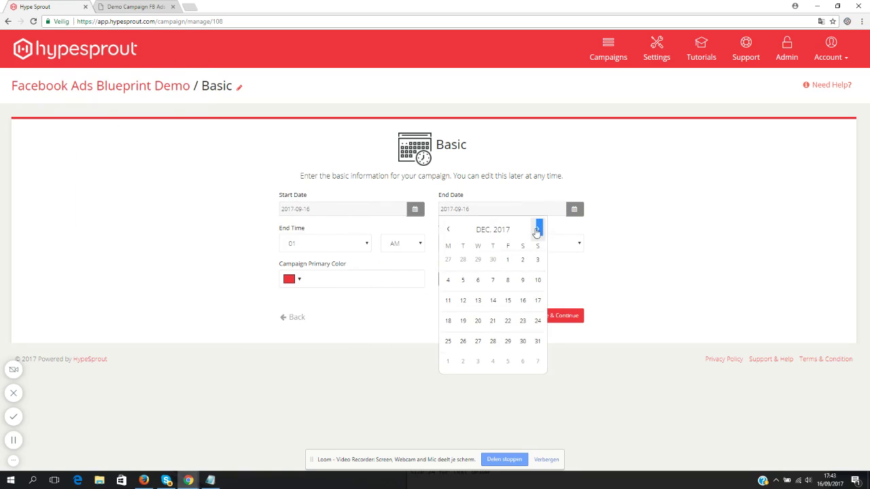
left_click(508, 342)
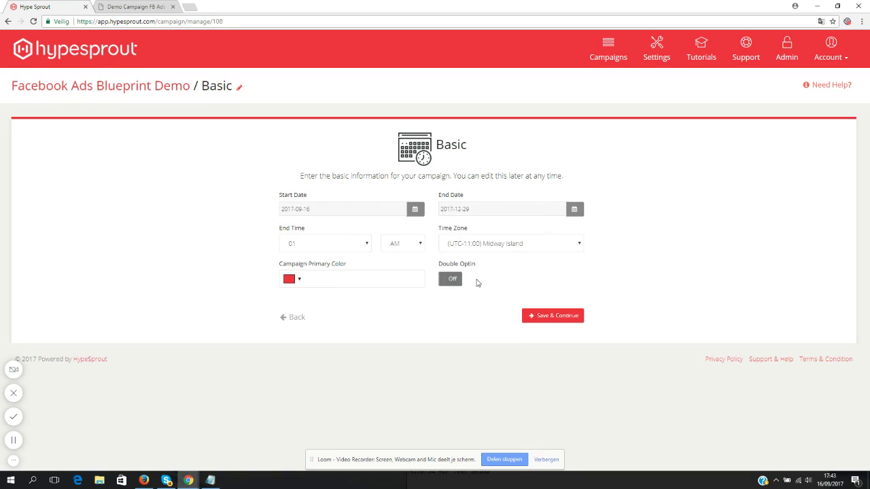
left_click(554, 316)
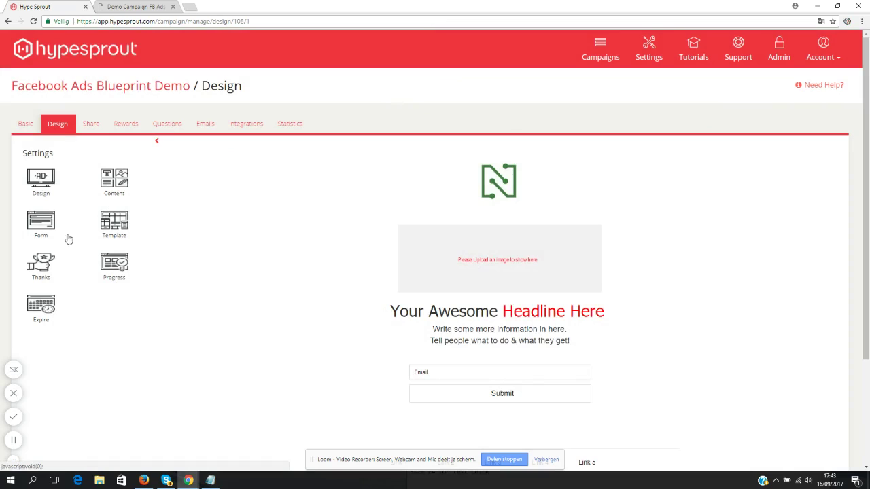
left_click(46, 181)
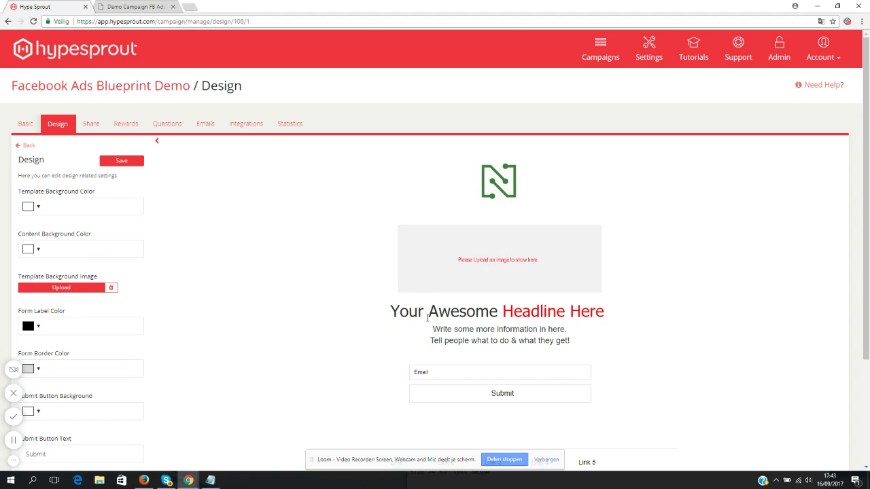
left_click(31, 146)
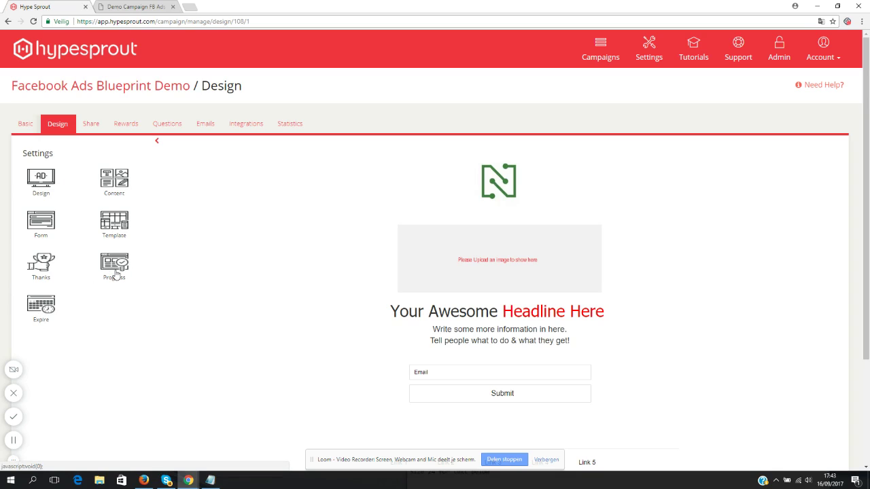
- In the Content settings, switch Logo and Header Image off and leave Video Content off
left_click(115, 182)
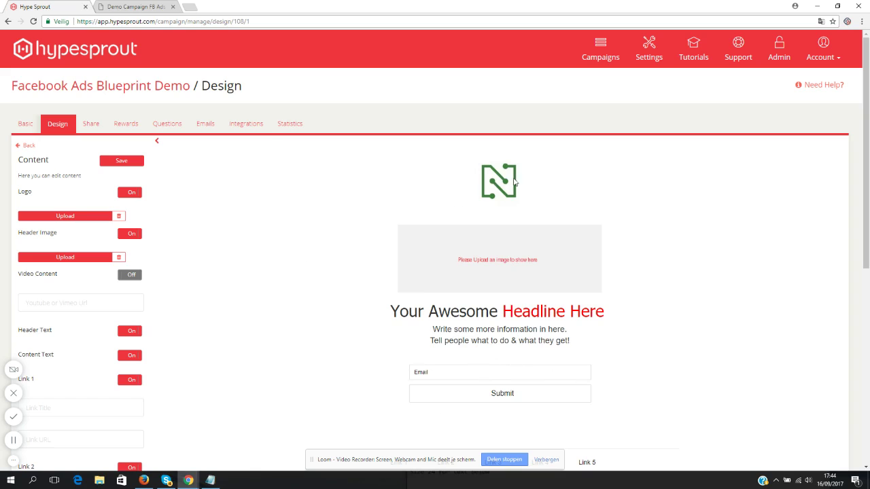
left_click(130, 194)
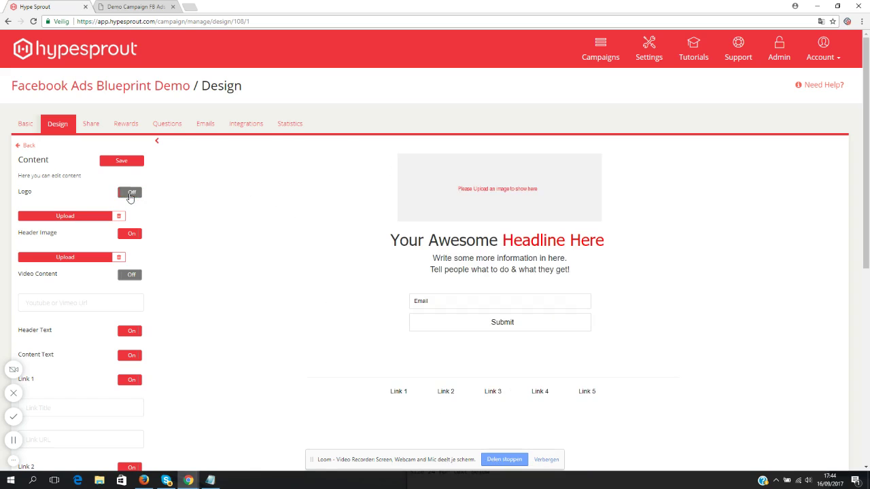
left_click(132, 194)
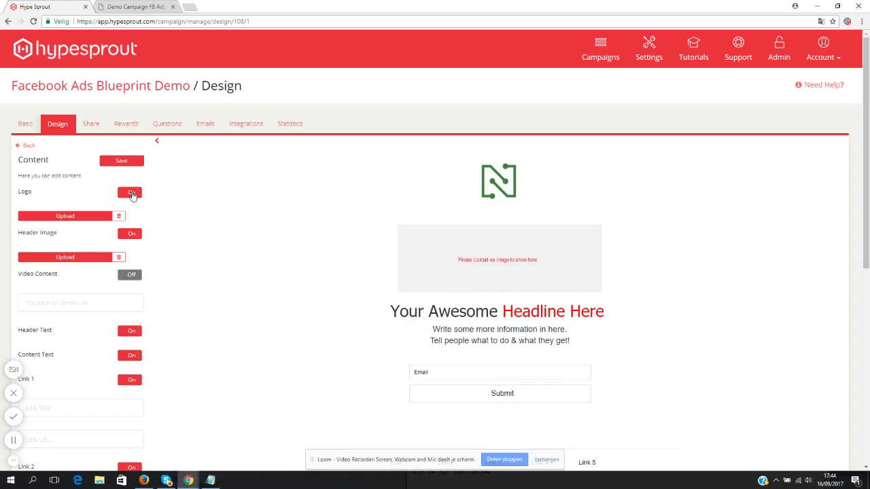
left_click(132, 195)
left_click(131, 194)
left_click(132, 194)
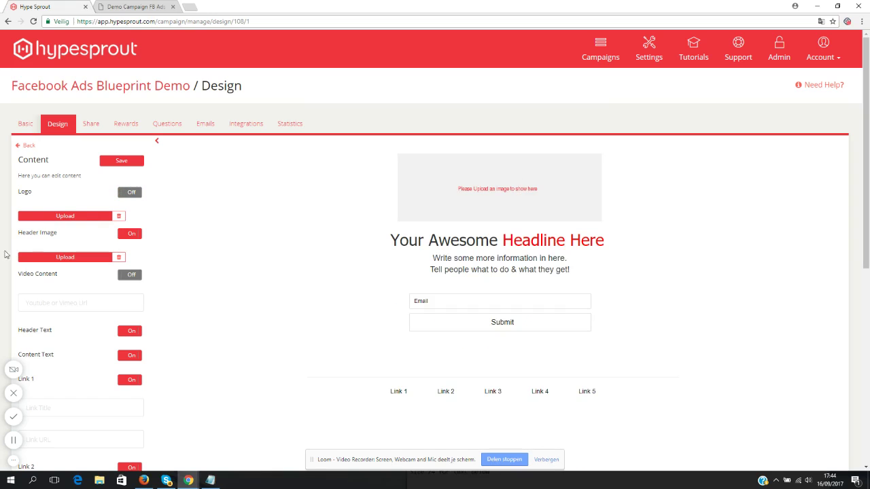
left_click(132, 235)
left_click(133, 236)
left_click(133, 236)
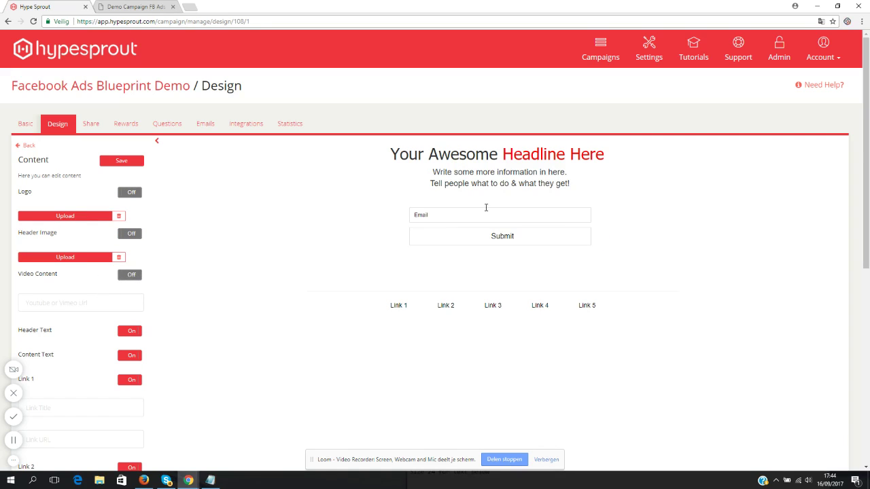
left_click(131, 277)
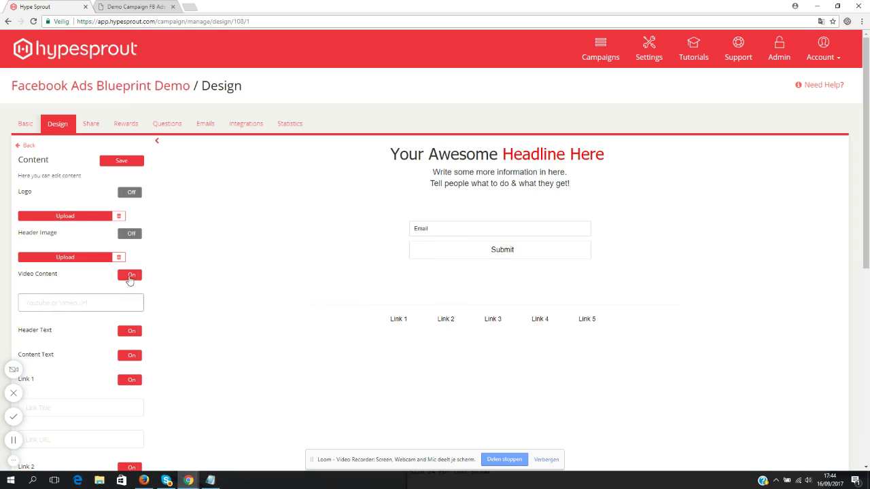
left_click(130, 279)
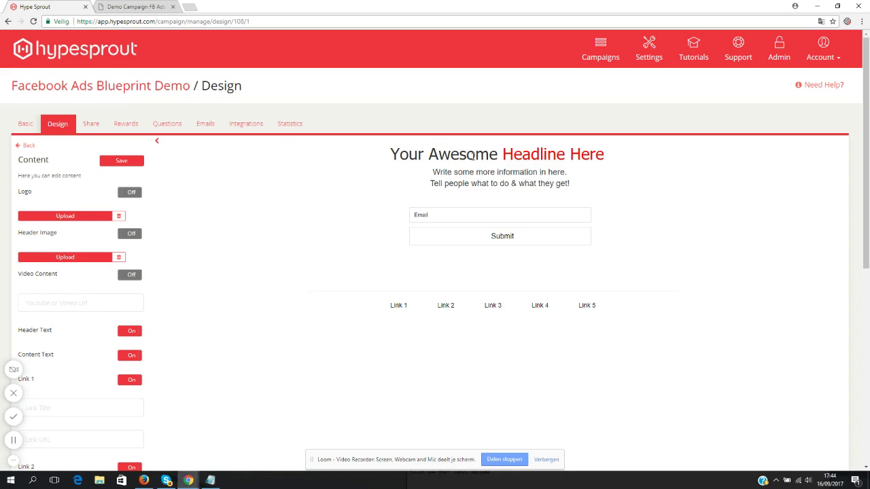
- Replace the headline's placeholder words with the prepared Facebook Ads Blueprint headline copied from the notes
left_click_drag(498, 155, 390, 155)
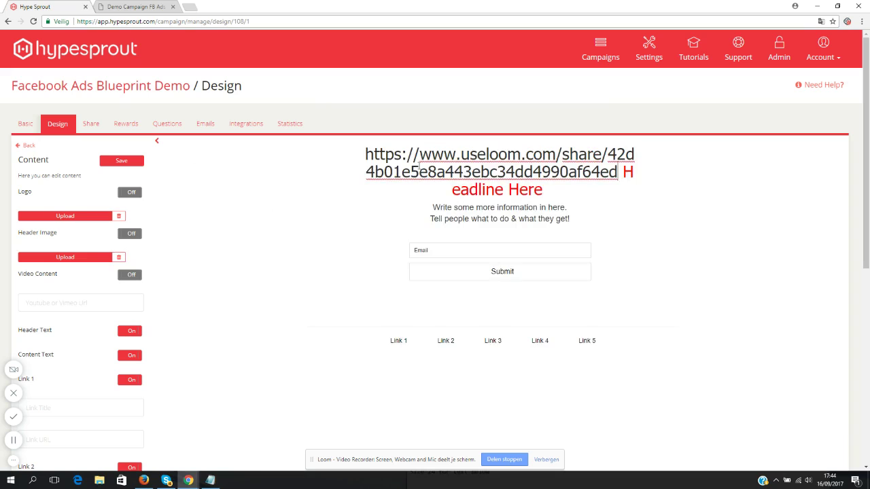
key("ctrl+z")
left_click(210, 481)
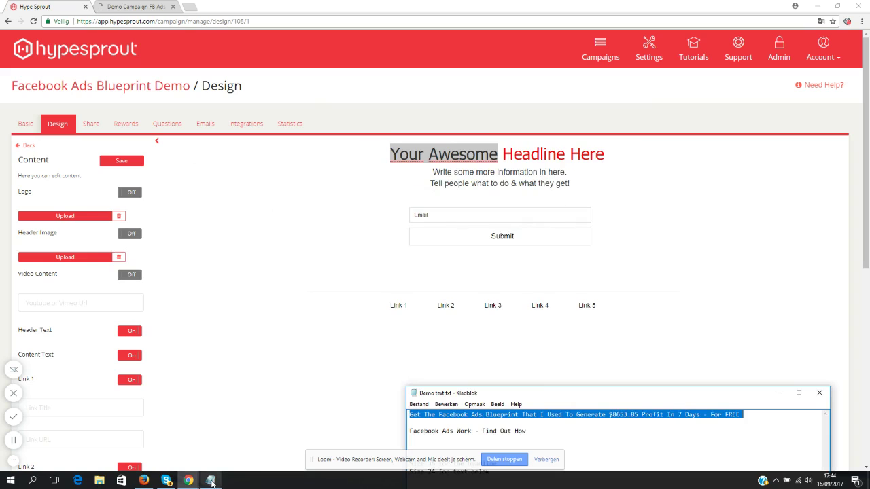
right_click(563, 415)
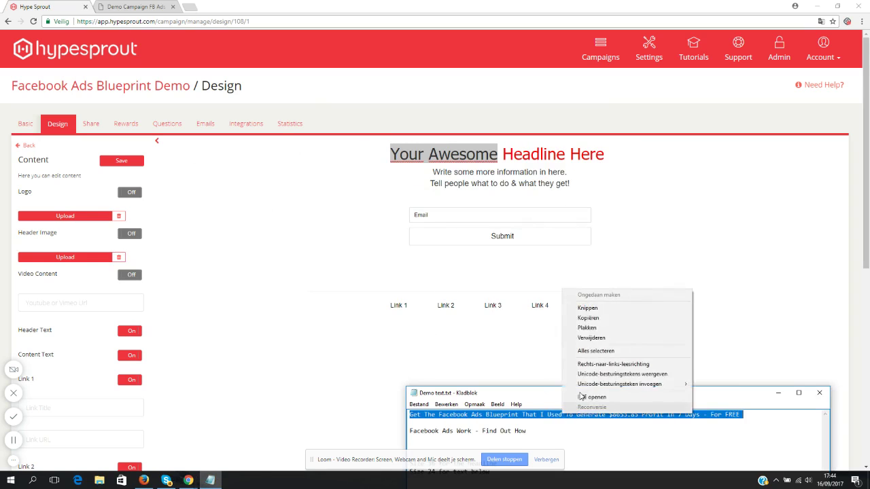
left_click(585, 316)
left_click(480, 161)
left_click_drag(480, 157, 331, 153)
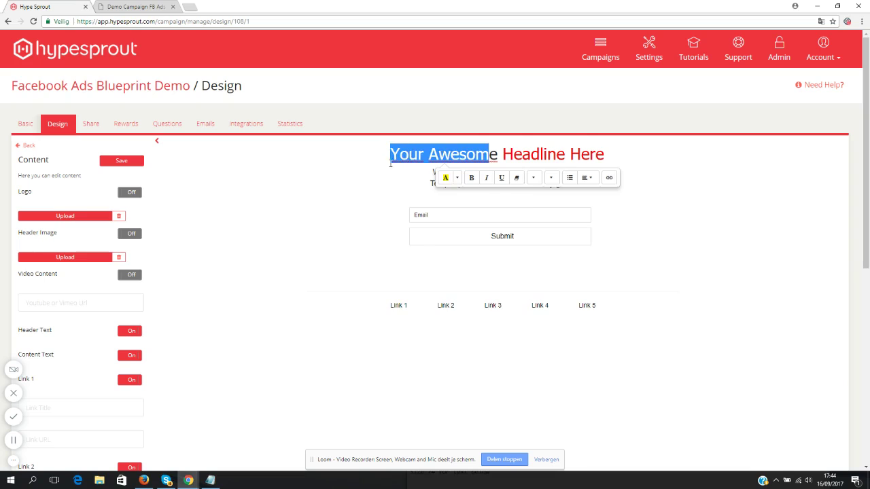
type("Get The Facebook Ads Blueprint That I Used To Generate $8653.85 Profit In 7 Days - For FREE")
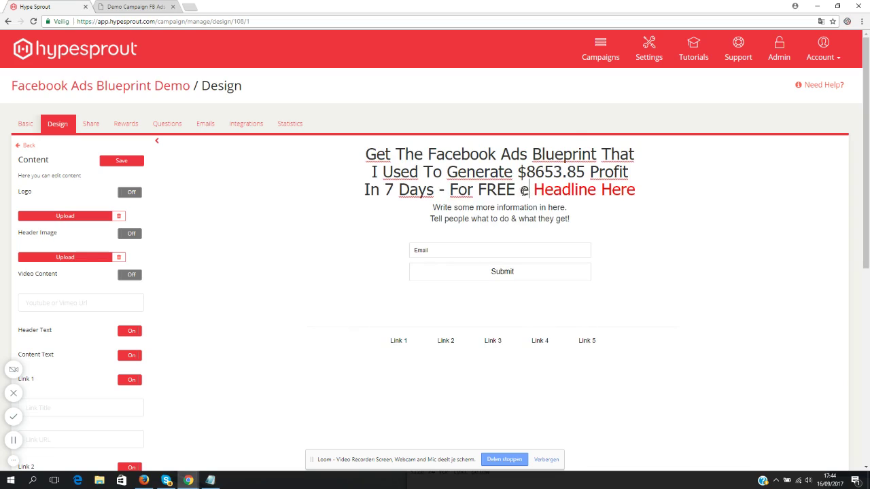
- Remove the leftover placeholder text so the headline ends with 'FREE'
mouse_move(530, 191)
left_mouse_down()
mouse_move(468, 191)
mouse_move(538, 191)
left_mouse_up()
key("BackSpace")
key("BackSpace")
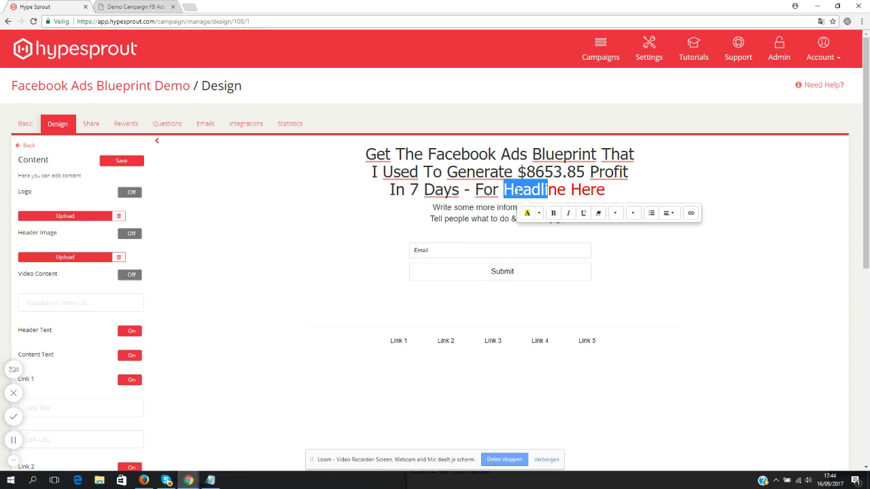
left_click(519, 191)
type("F")
key("Left")
key("BackSpace")
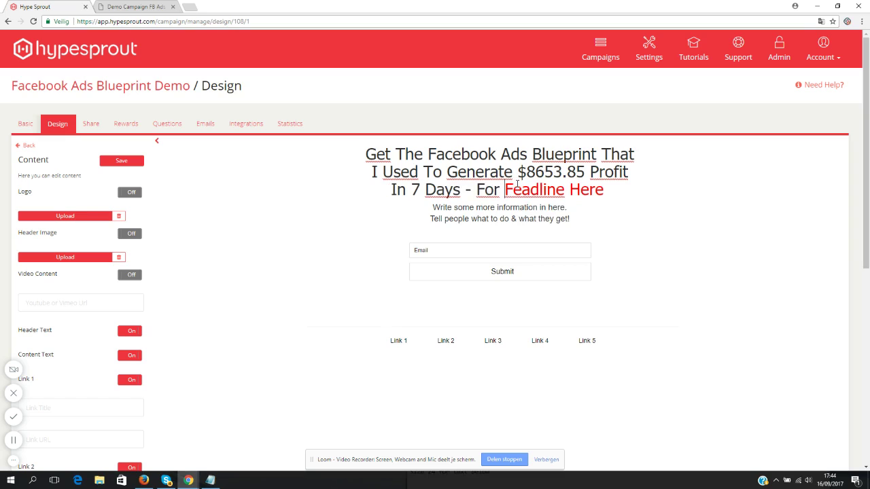
type("REE")
key("Delete")
key("Delete")
key("Delete")
key("Delete")
key("Delete")
key("Delete")
key("Delete")
key("Delete")
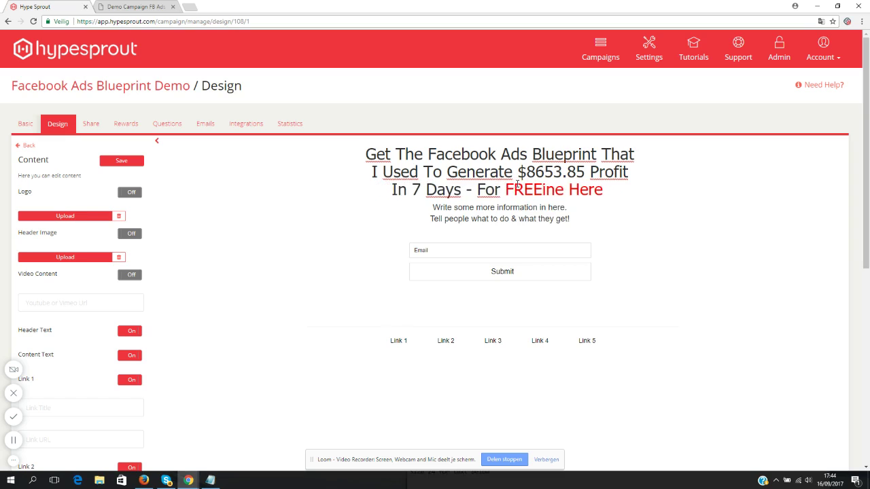
key("Delete")
key("Delete")
key("Delete")
key("Delete")
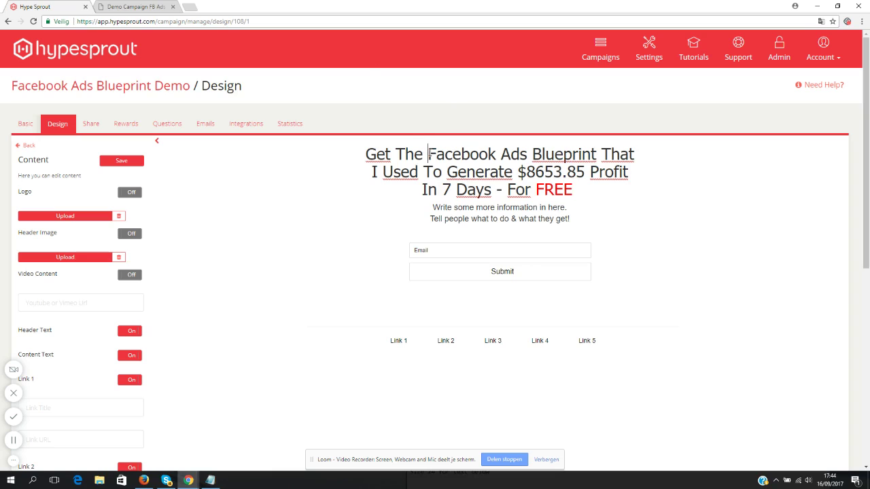
- Make 'Facebook Ads Blueprint' and 'FREE' bold in the headline
left_click_drag(428, 155, 597, 155)
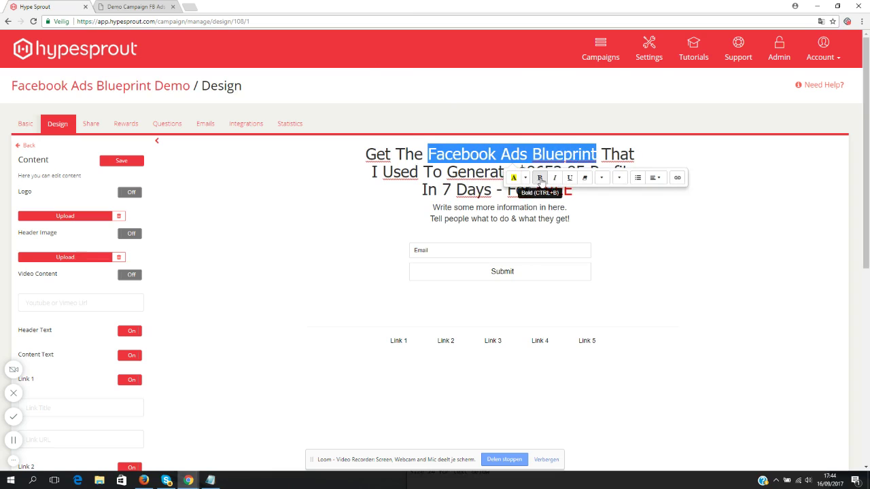
left_click(539, 178)
double_click(577, 190)
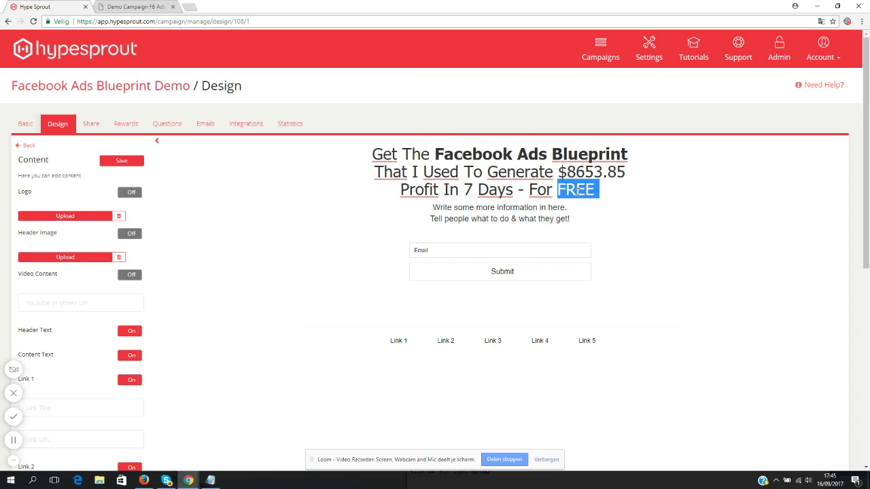
left_click(605, 211)
left_click(598, 188)
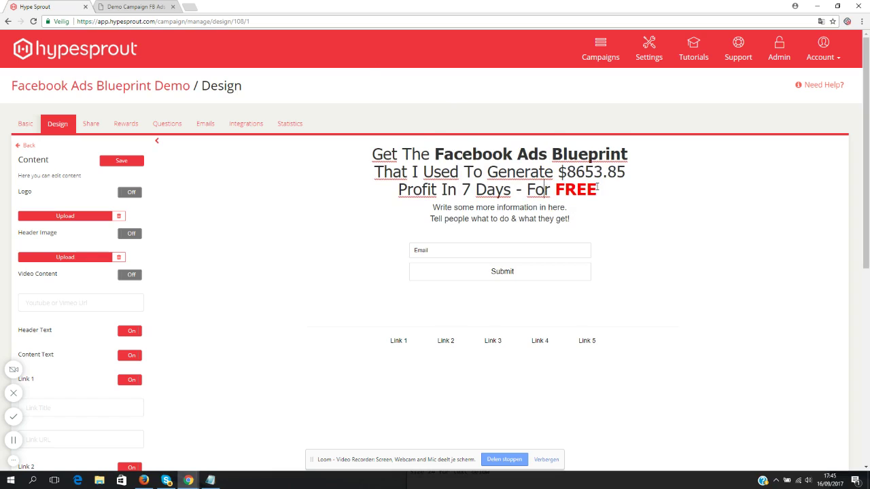
- Check the headline's font and size options, leaving them unchanged
left_click_drag(606, 193, 344, 148)
left_click(559, 173)
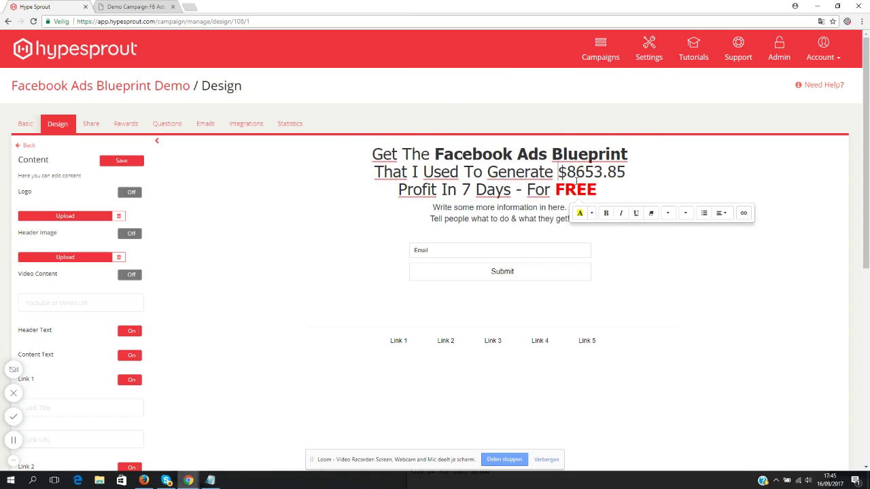
left_click_drag(598, 192, 371, 151)
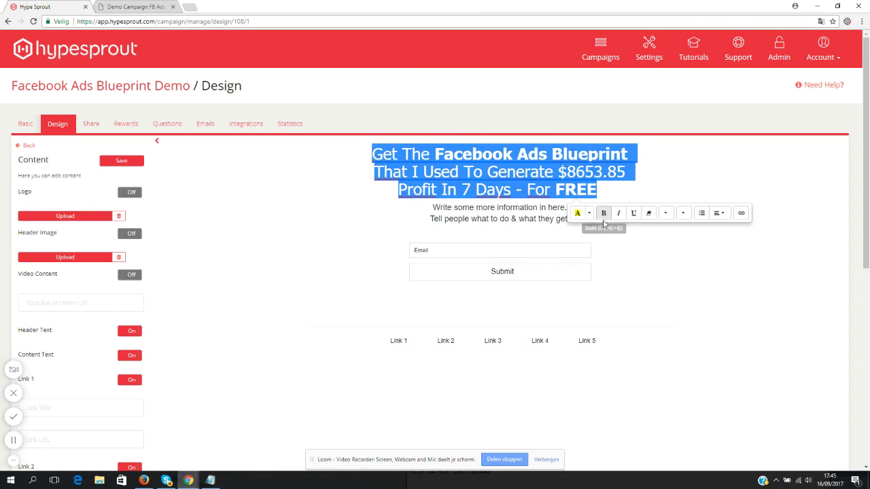
left_click(665, 214)
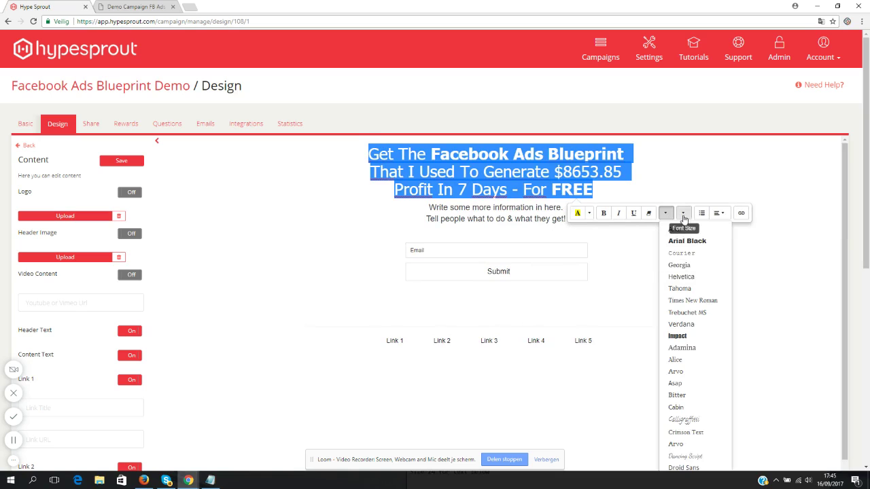
left_click(683, 214)
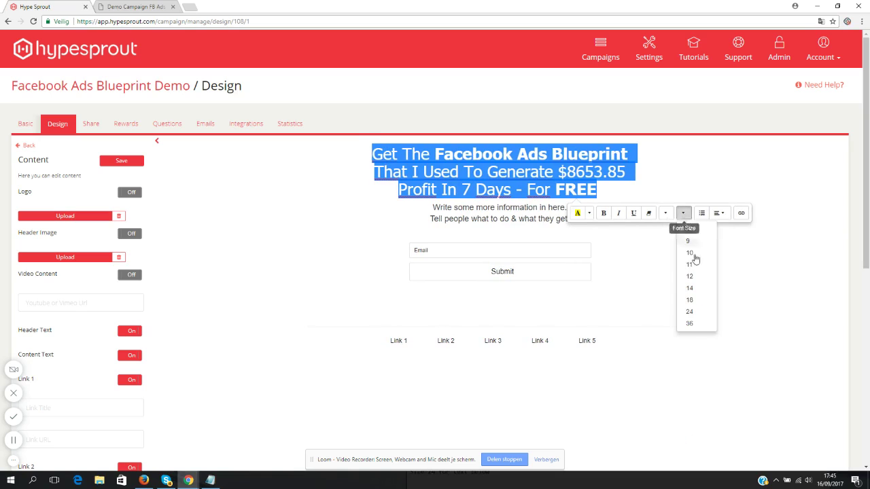
left_click(581, 175)
left_click(451, 212)
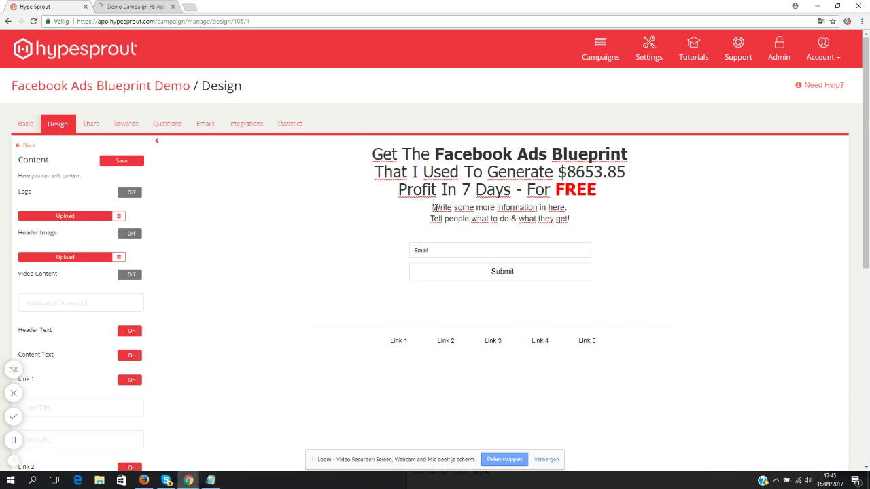
- Replace the placeholder content lines with 'Facebook Ads WORK. I'll show you how.'
left_click_drag(433, 207, 609, 219)
type("Face")
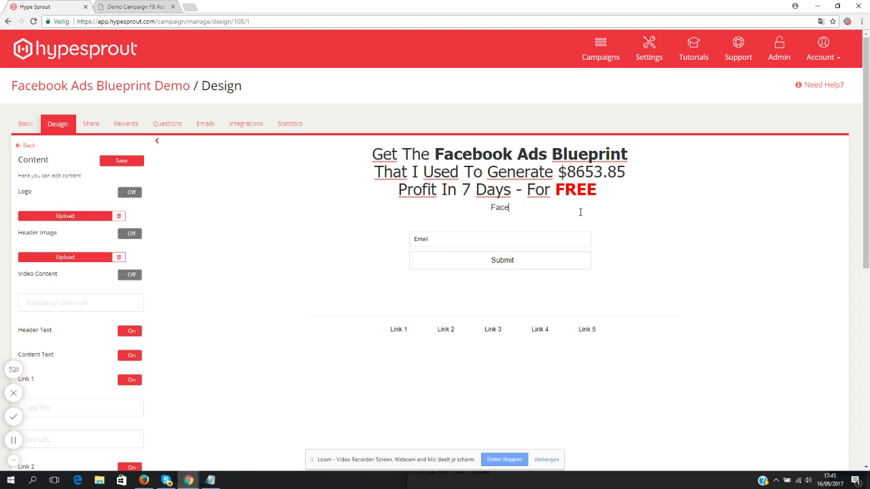
type("book Ads WORL")
key("BackSpace")
type("K. I'll show")
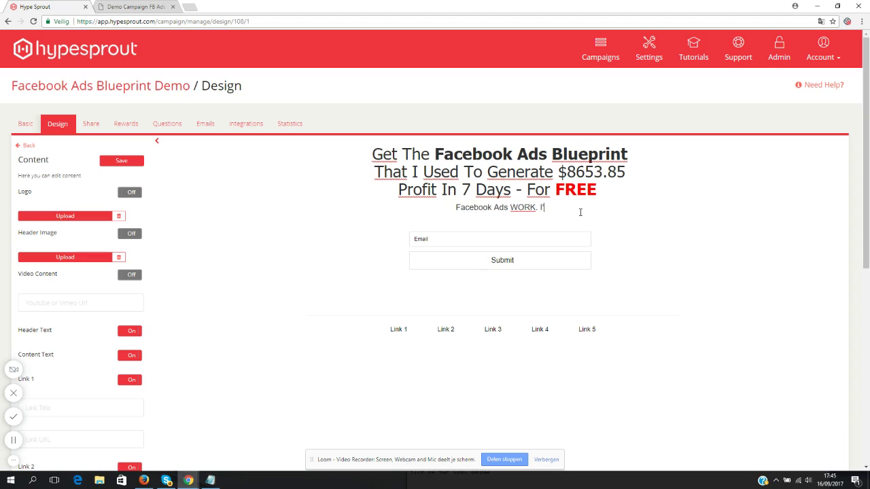
type(" you how.")
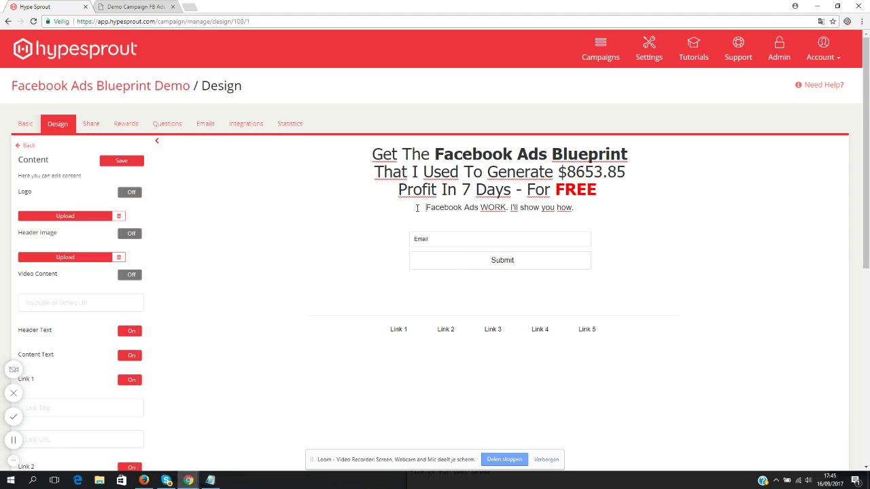
key("Return")
- Set the new content line to font size 24 and save the content settings
left_click_drag(580, 218, 306, 221)
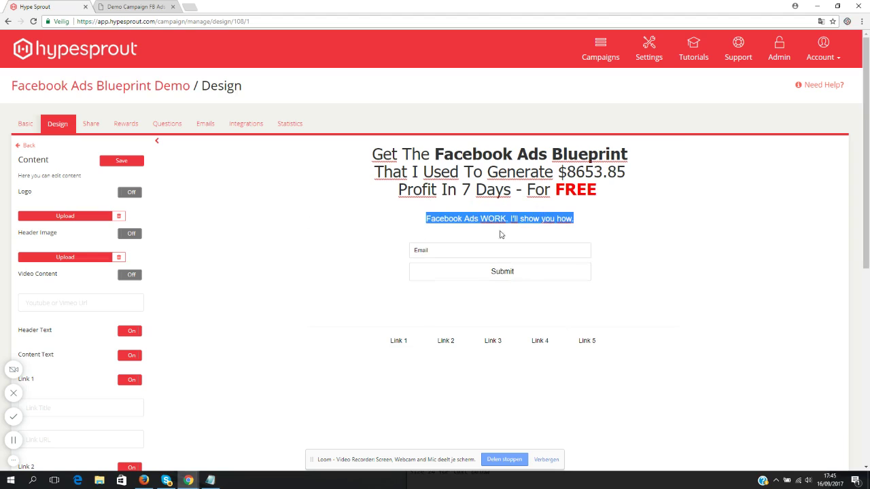
left_click(570, 218)
left_click_drag(573, 218, 430, 219)
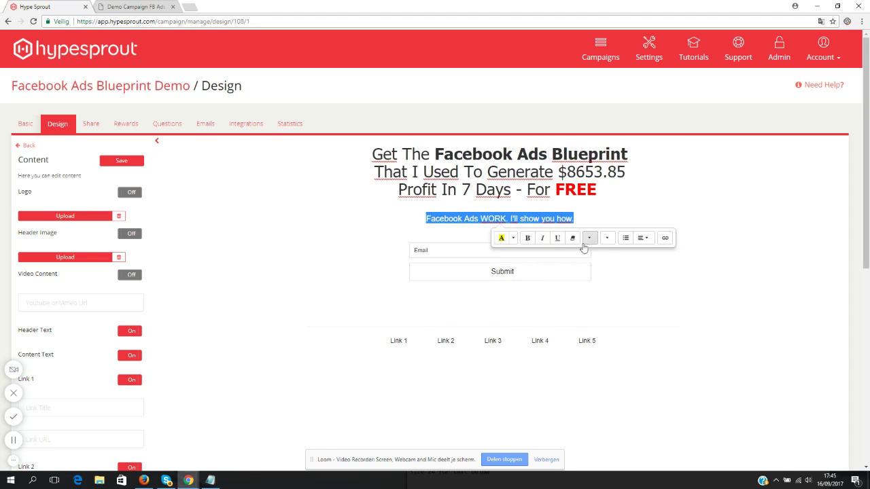
left_click(607, 238)
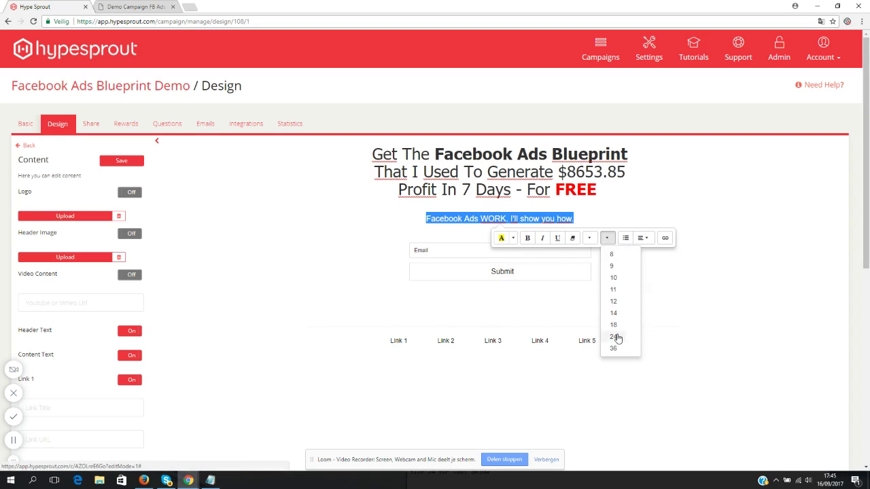
left_click(620, 336)
left_click(124, 162)
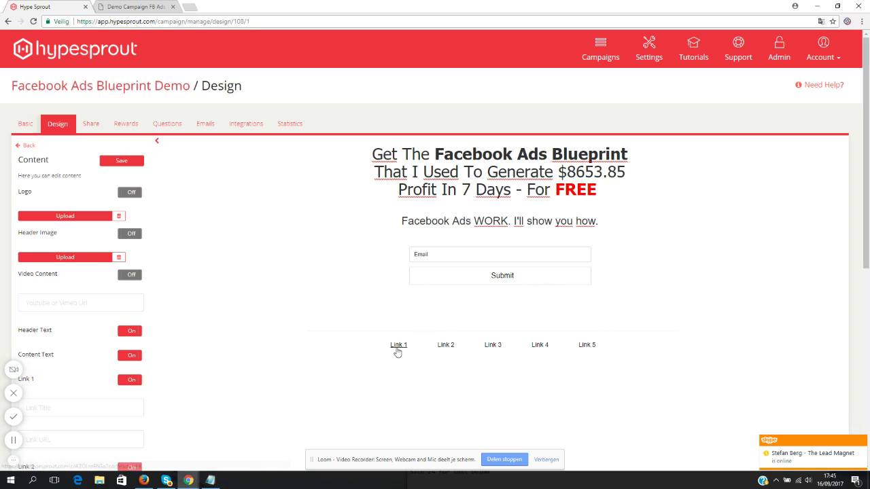
scroll(215, 304, "down", 2)
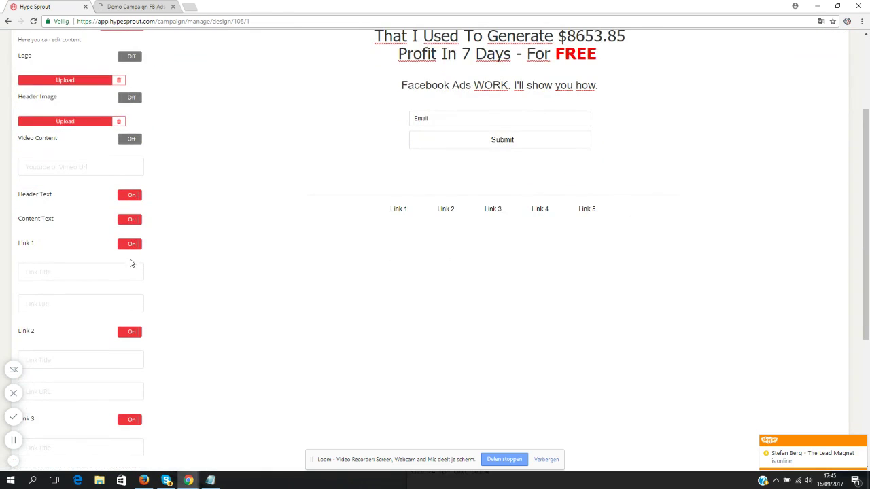
- Switch off footer Links 1 through 5 and save the content settings
left_click(134, 247)
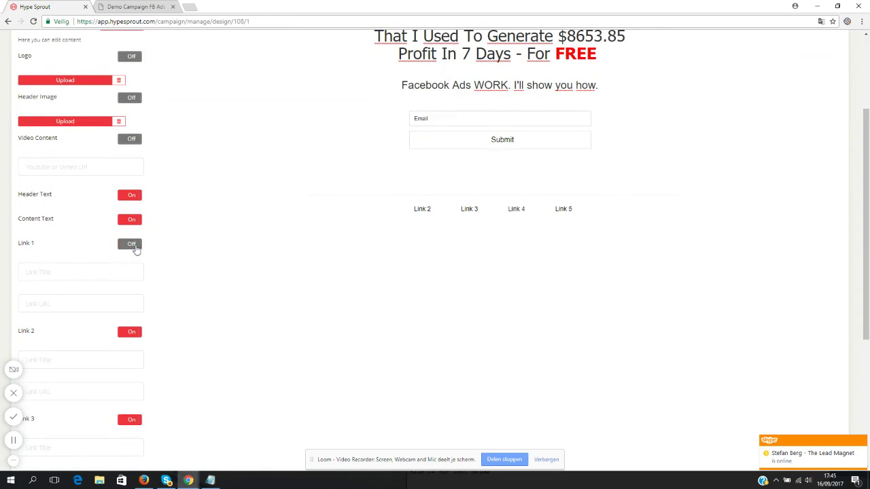
left_click(131, 330)
scroll(132, 306, "down", 2)
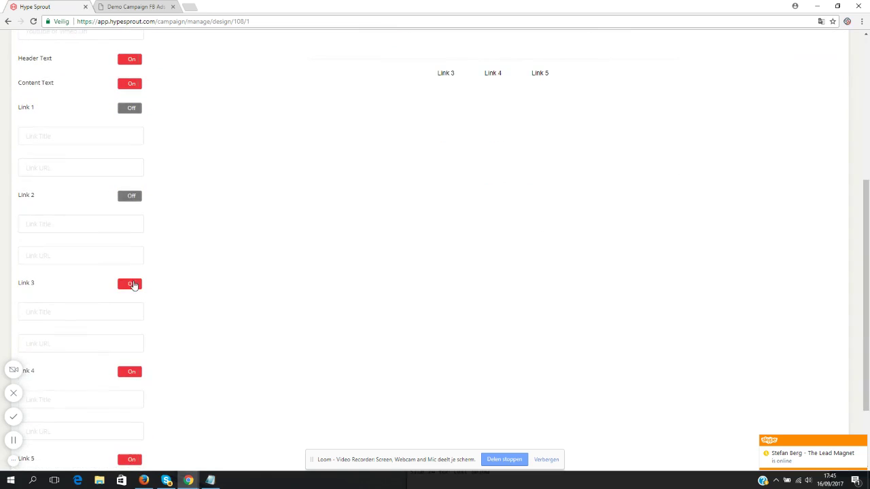
left_click(134, 284)
left_click(133, 375)
scroll(134, 367, "down", 2)
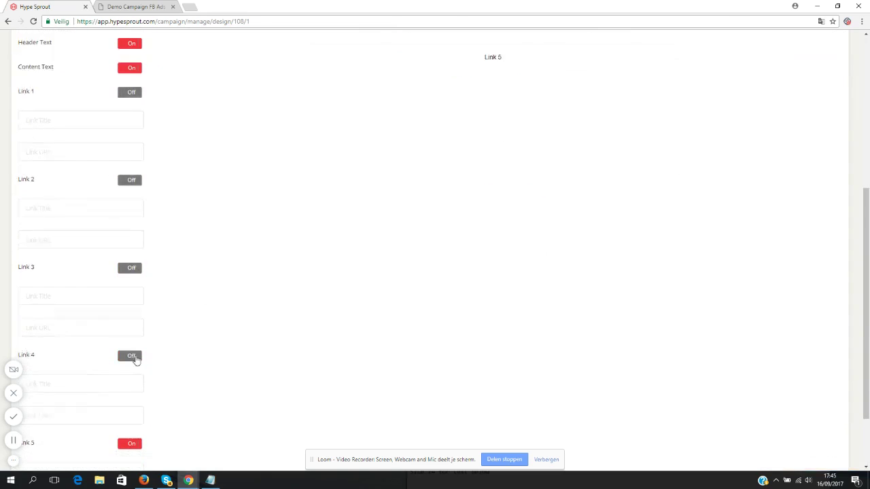
left_click(138, 365)
scroll(159, 330, "up", 6)
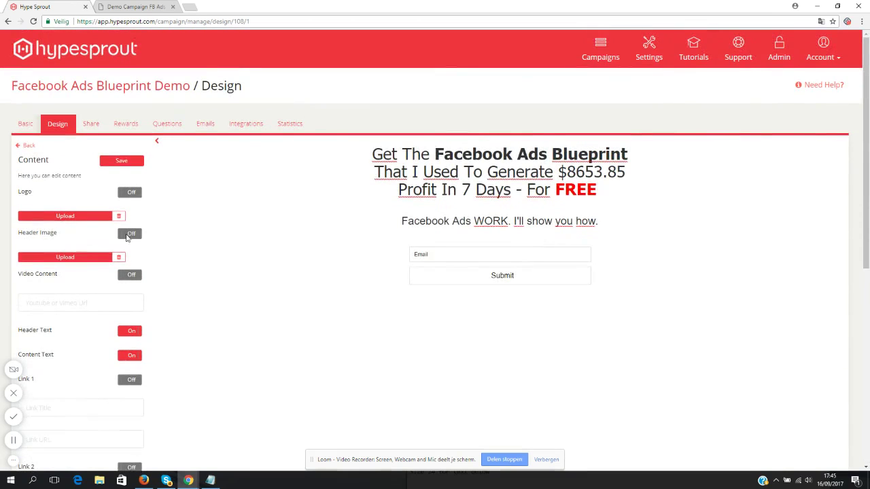
left_click(122, 159)
- Return to the Design settings list and reload the campaign design page
left_click(29, 145)
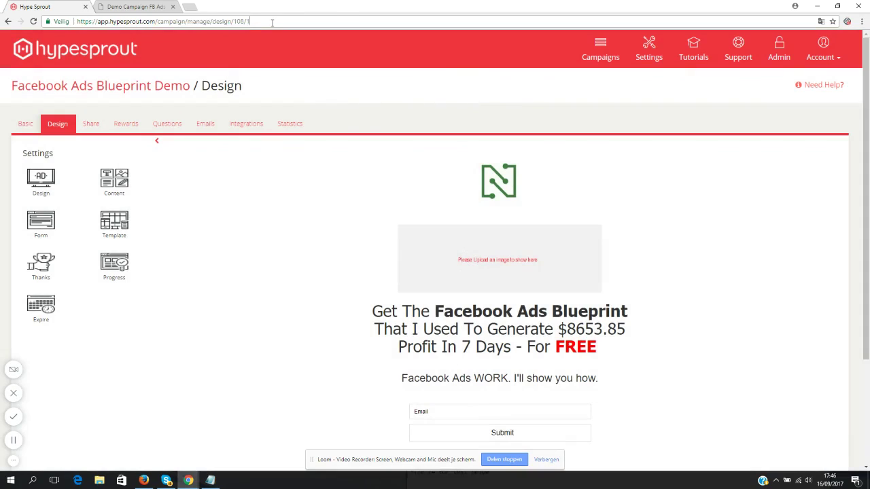
left_click(268, 21)
key("Return")
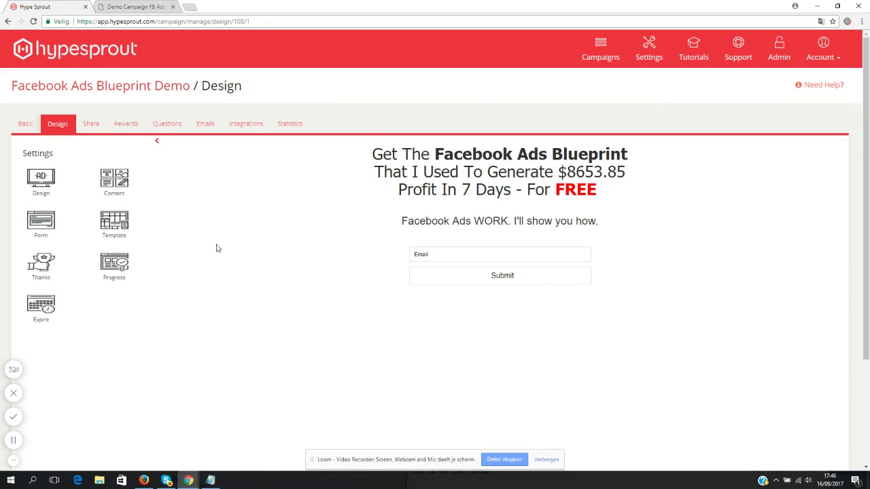
- Switch on the First Name form field and return to the settings list
left_click(44, 227)
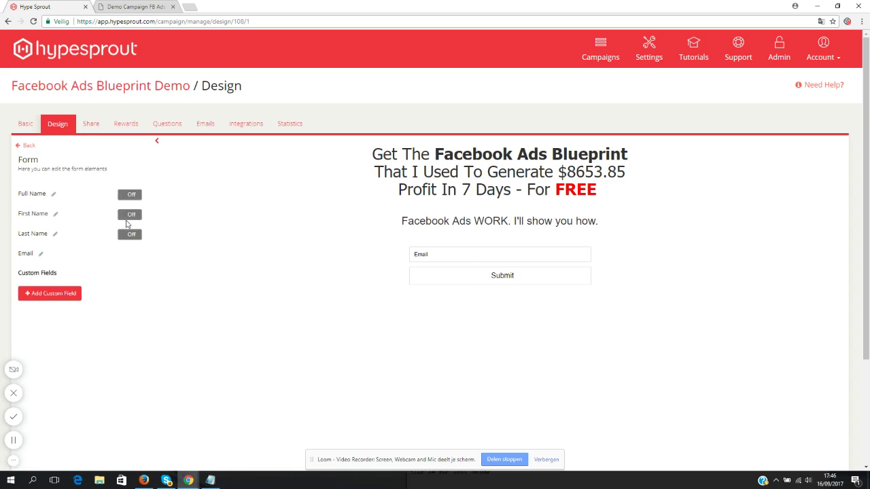
left_click(131, 214)
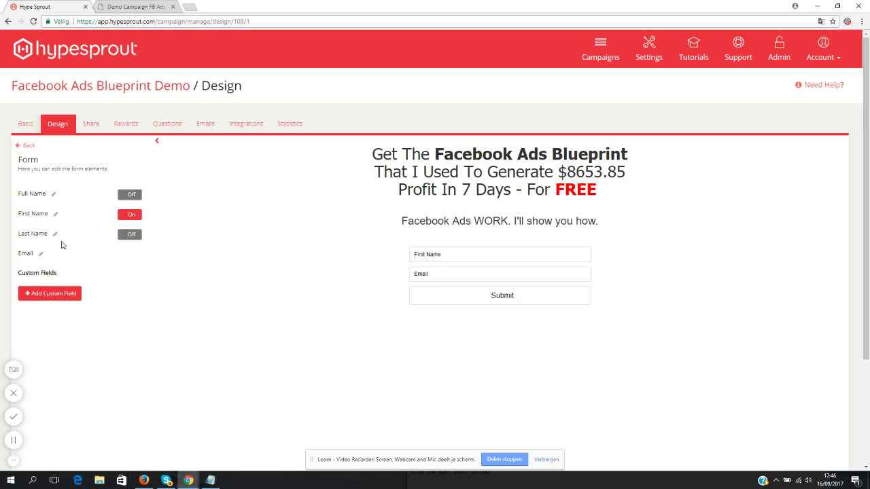
left_click(28, 145)
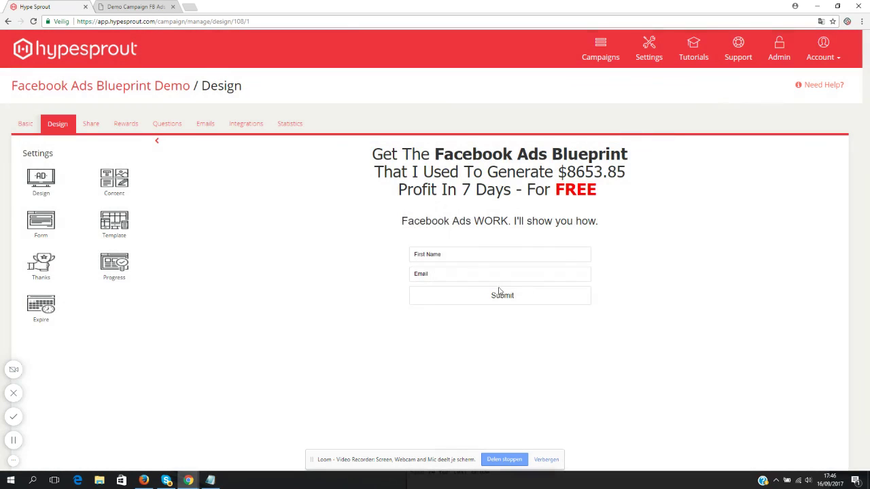
- Give the submit button a red #e74c3c background
left_click(39, 184)
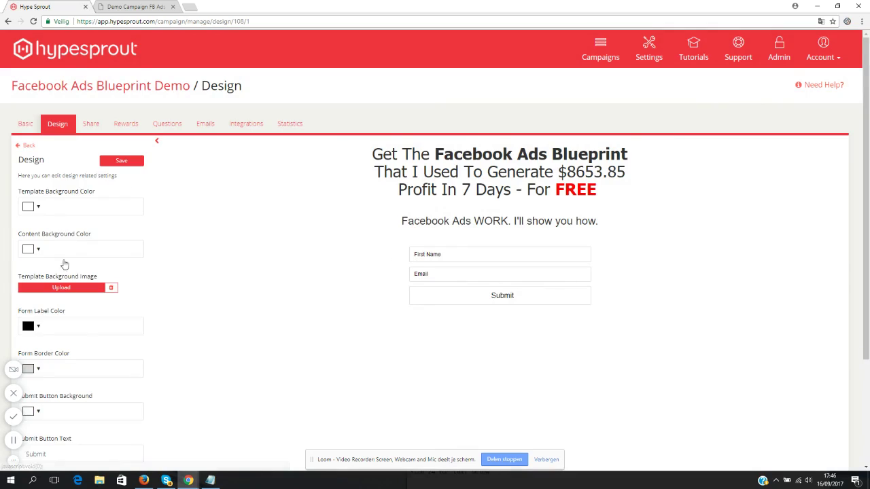
scroll(63, 266, "down", 3)
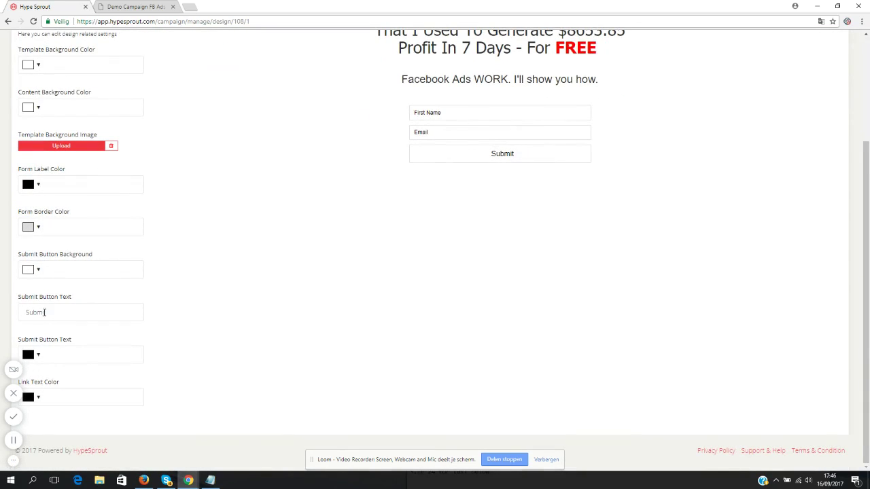
left_click(37, 271)
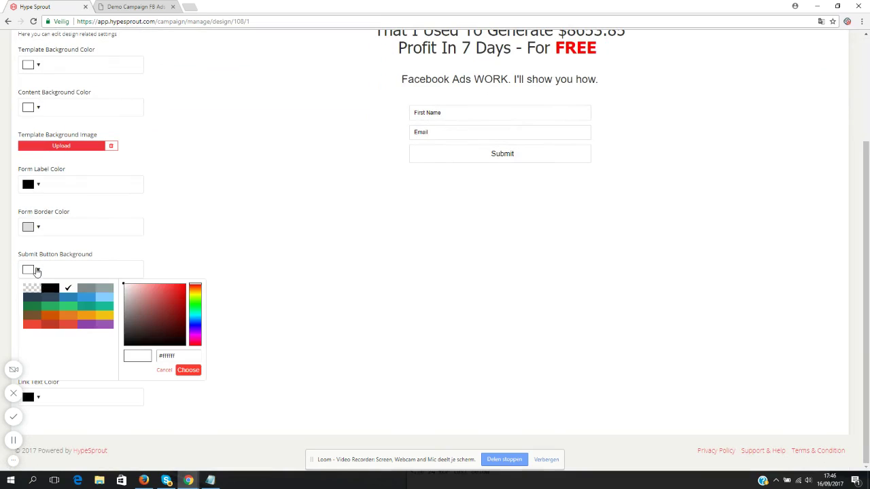
left_click(68, 307)
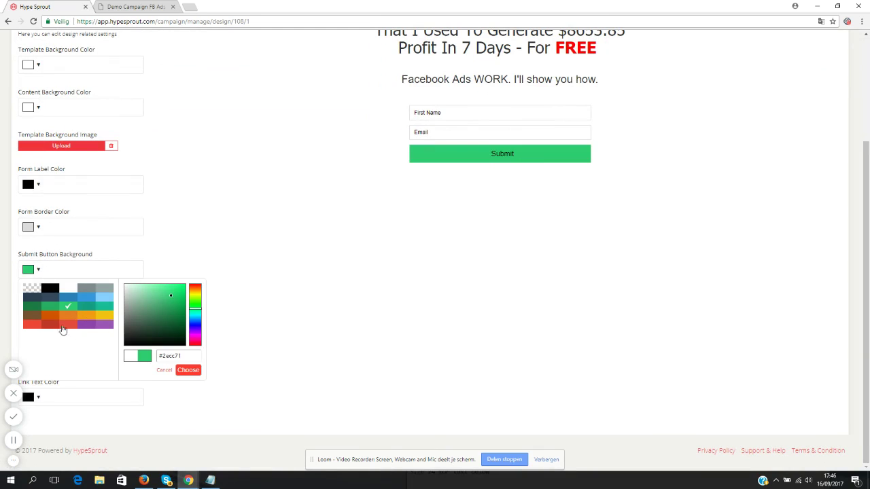
left_click(54, 326)
left_click(69, 325)
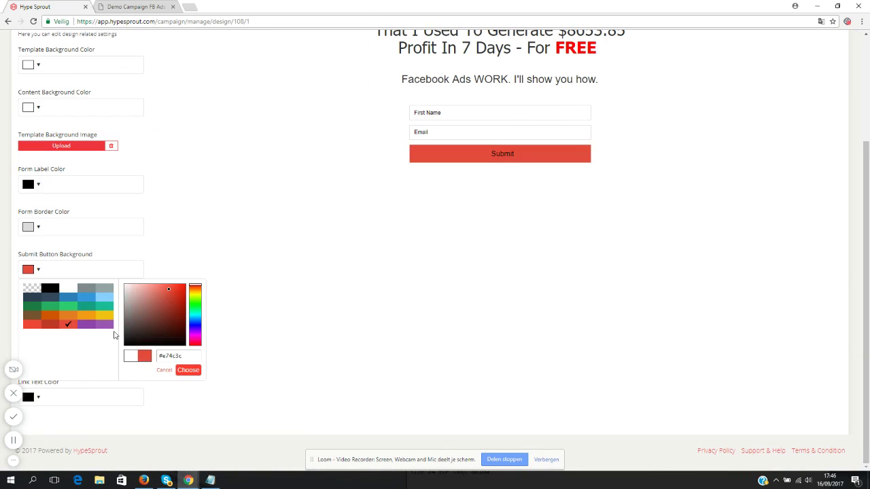
left_click(187, 372)
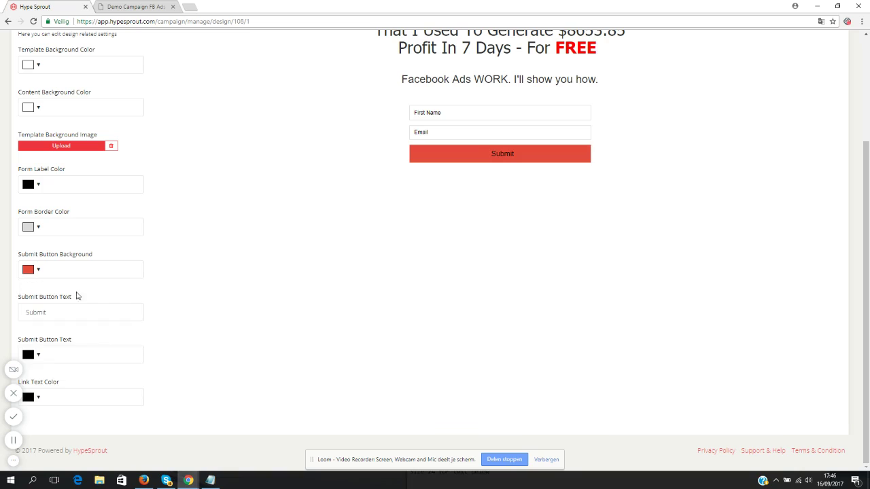
- Change the button text to 'Download Facebook Ads Blueprint' in white
left_click(56, 314)
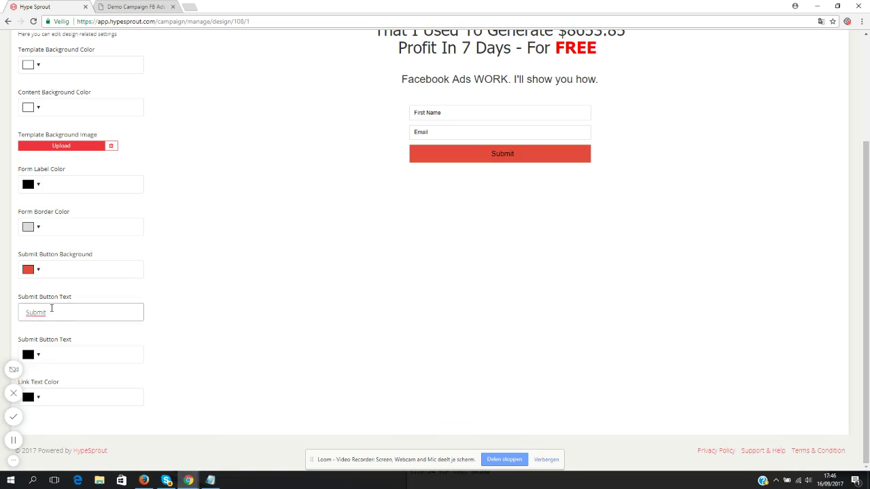
double_click(51, 308)
type("Downlo")
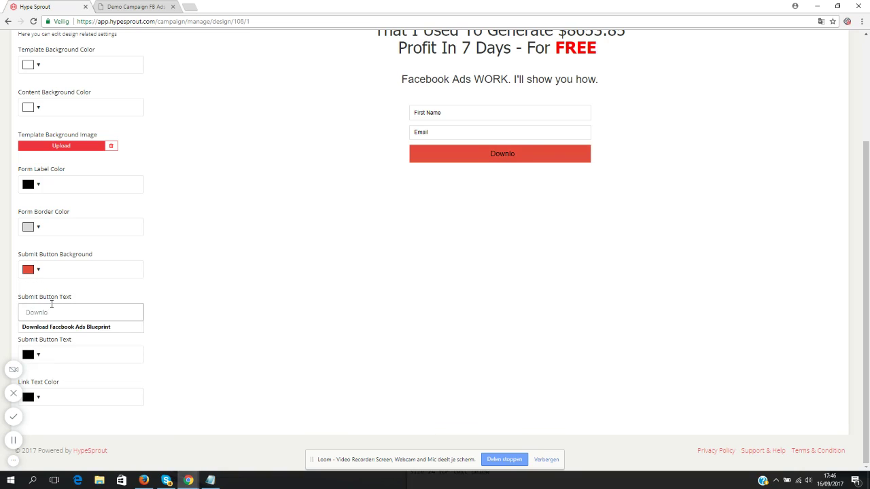
left_click(83, 327)
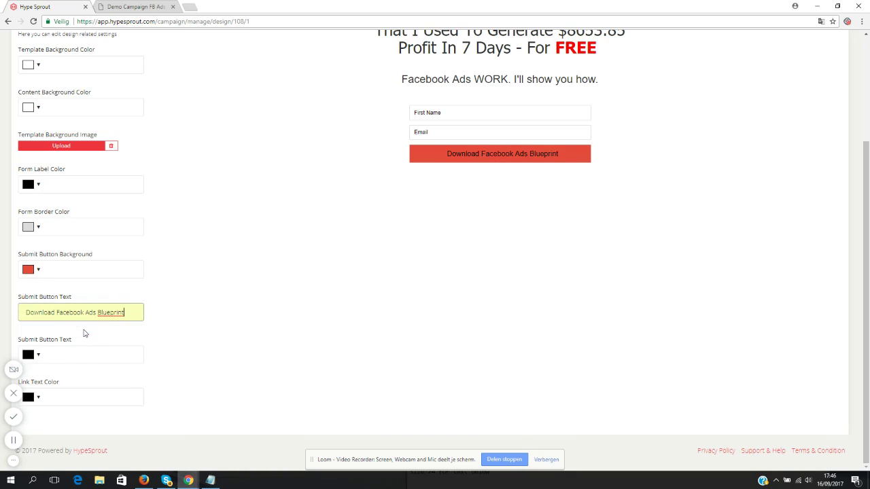
left_click(38, 356)
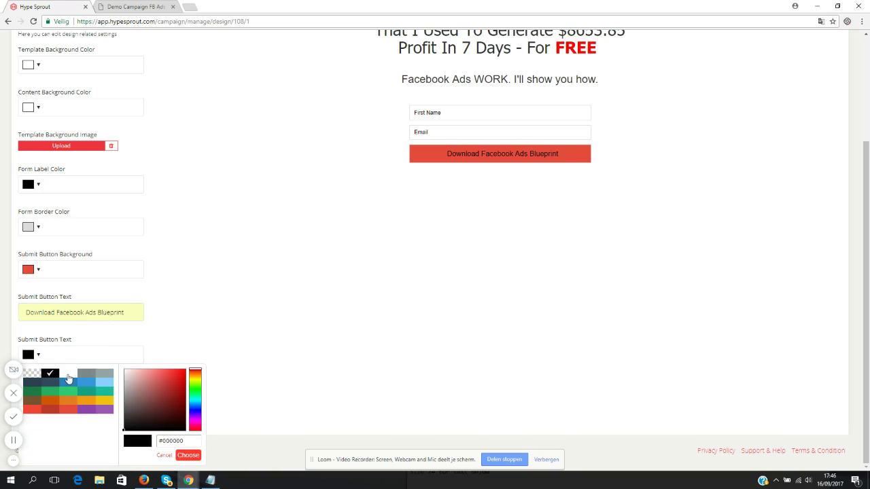
left_click(68, 374)
left_click(187, 456)
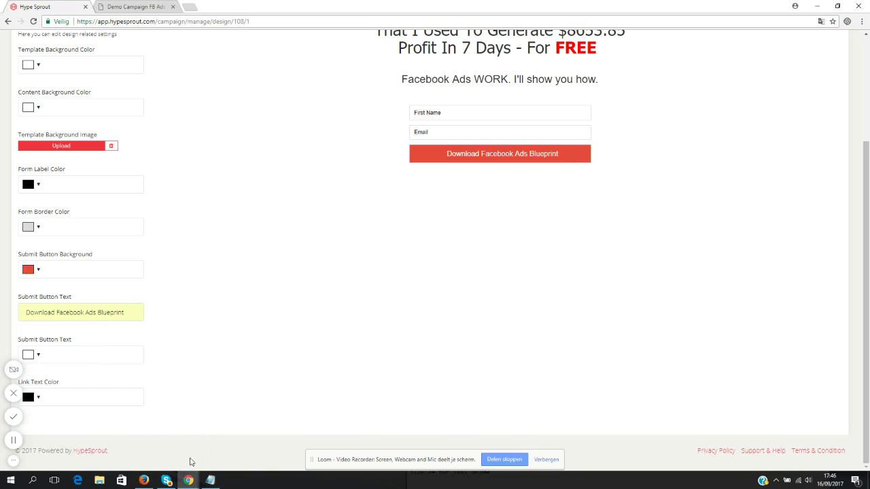
- Set the form border colour to black and save the design settings
scroll(251, 314, "up", 2)
scroll(191, 319, "down", 2)
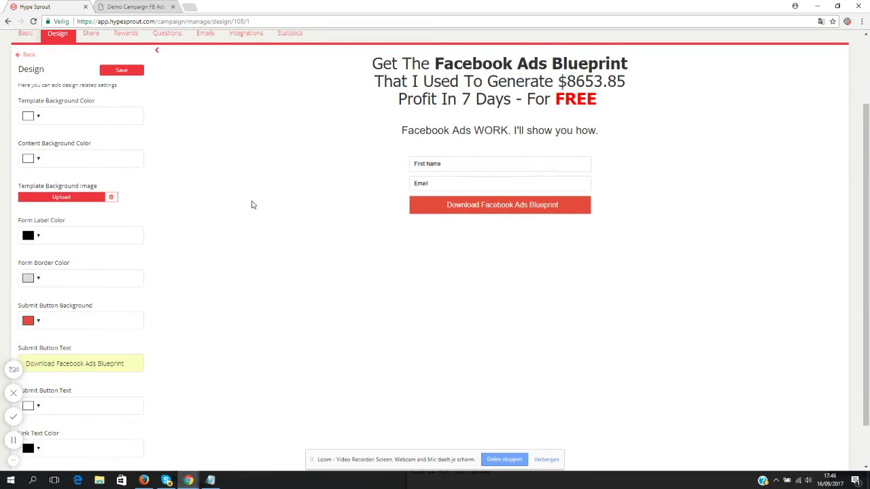
scroll(252, 205, "down", 1)
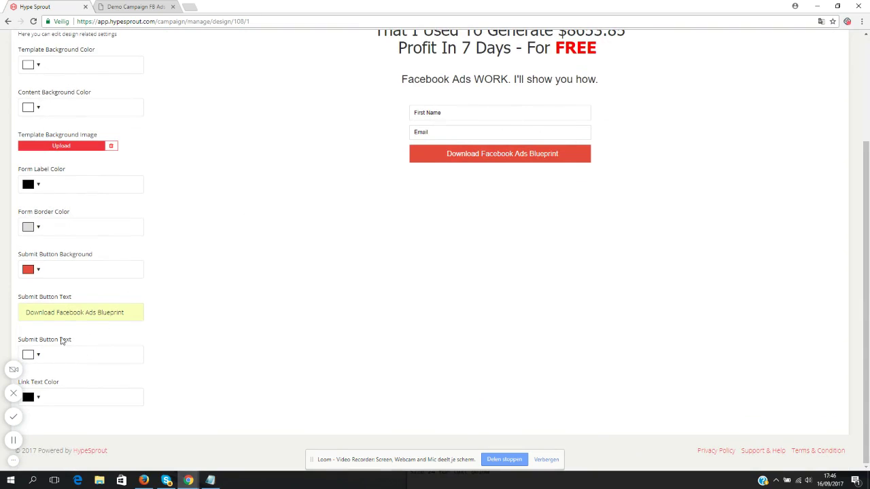
left_click(35, 228)
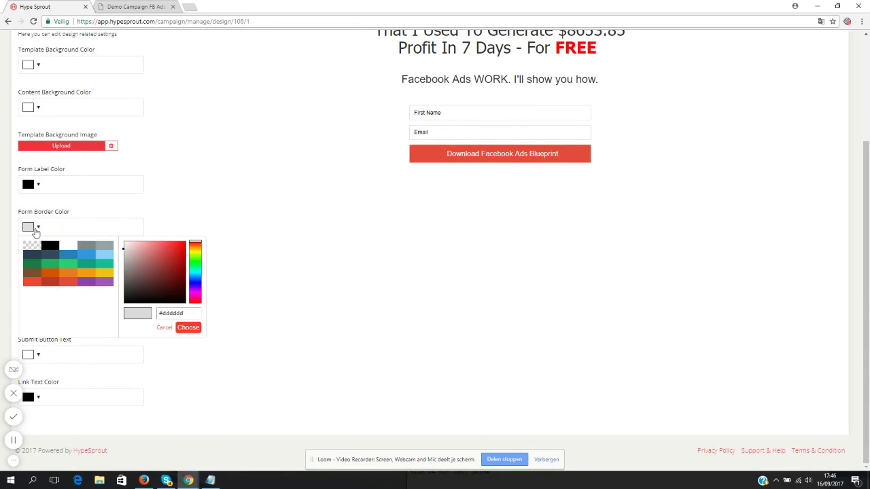
left_click(50, 246)
left_click(188, 328)
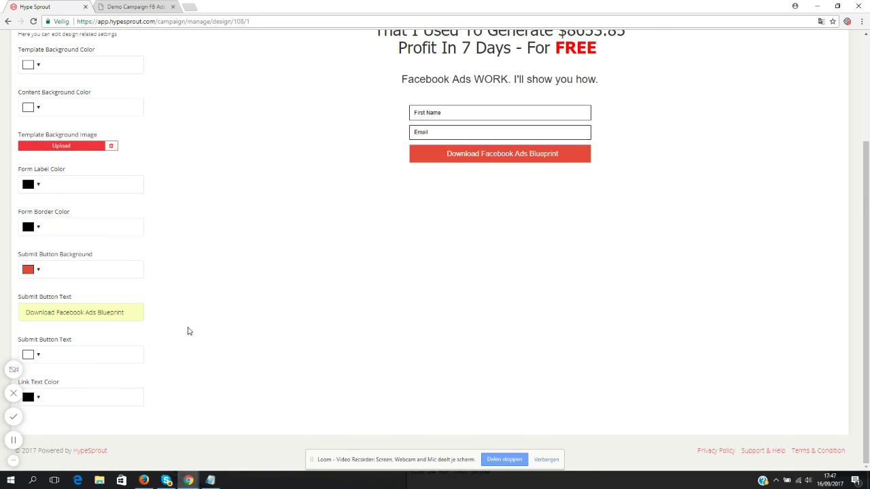
scroll(263, 237, "up", 2)
left_click(123, 155)
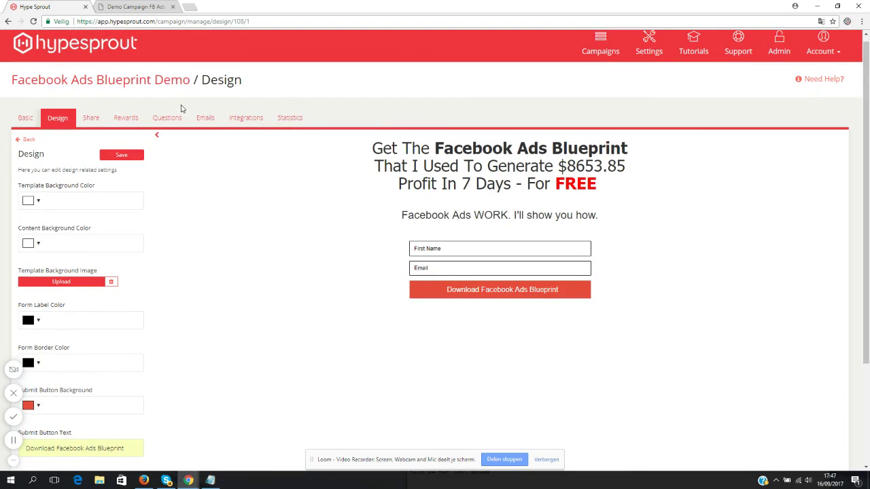
- Add a 'Download The Blueprint' line below 'Thanks for subscribing!' in the Thanks message
left_click(28, 141)
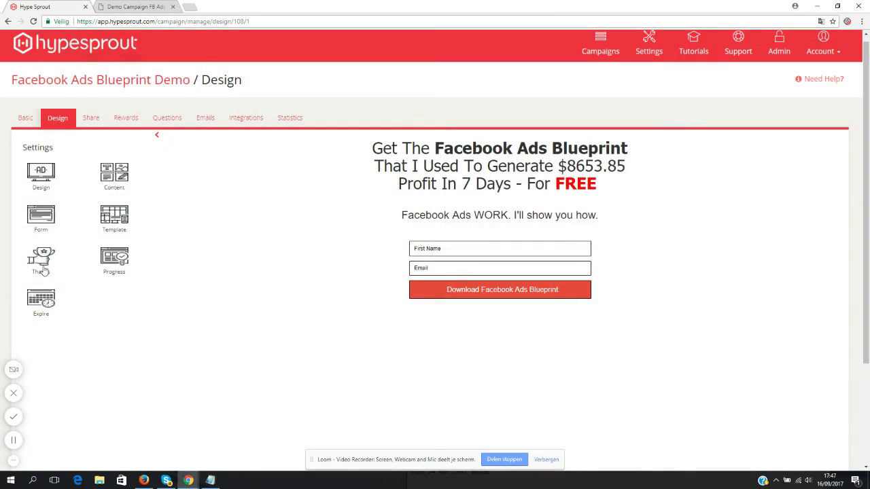
left_click(43, 259)
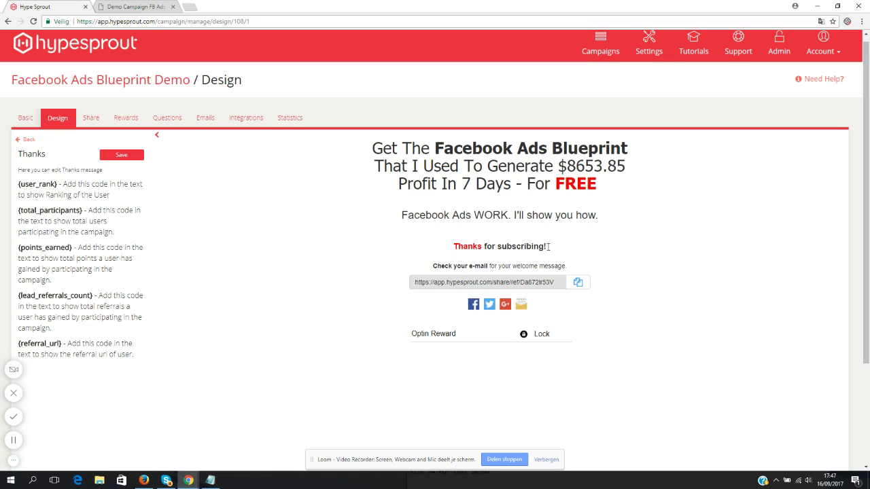
left_click(548, 247)
key("Return")
key("Return")
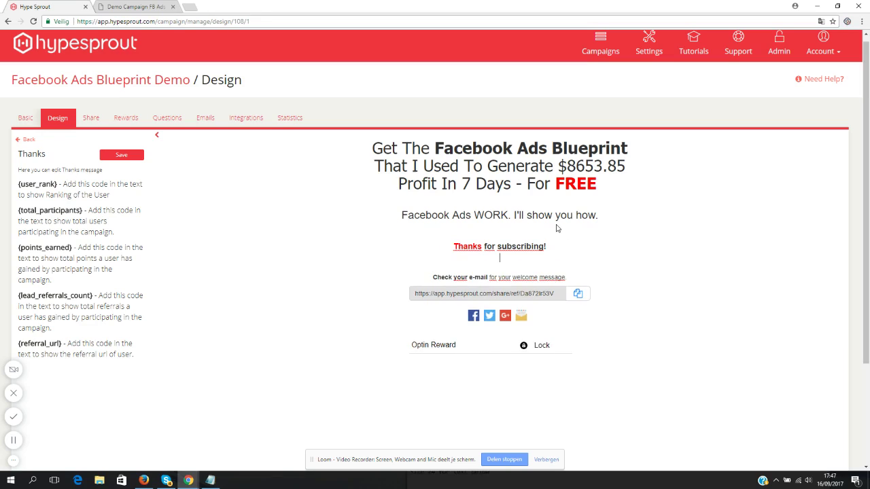
type("Download")
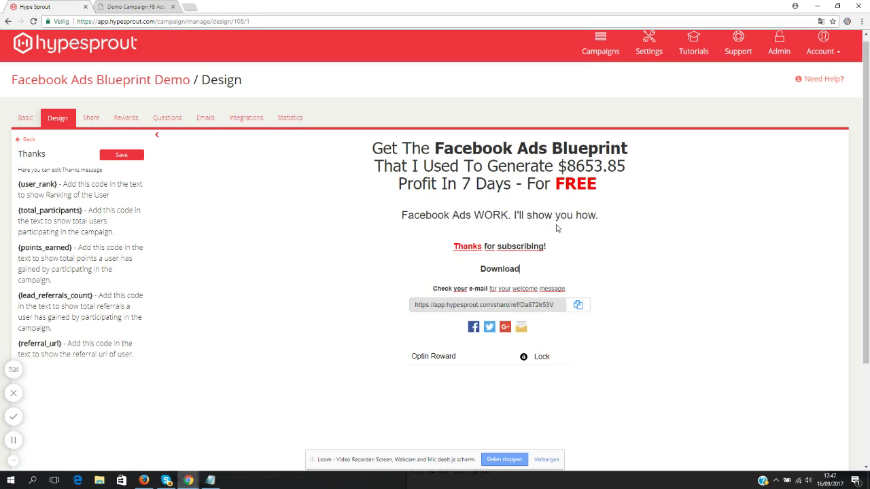
type(" The Blueprint")
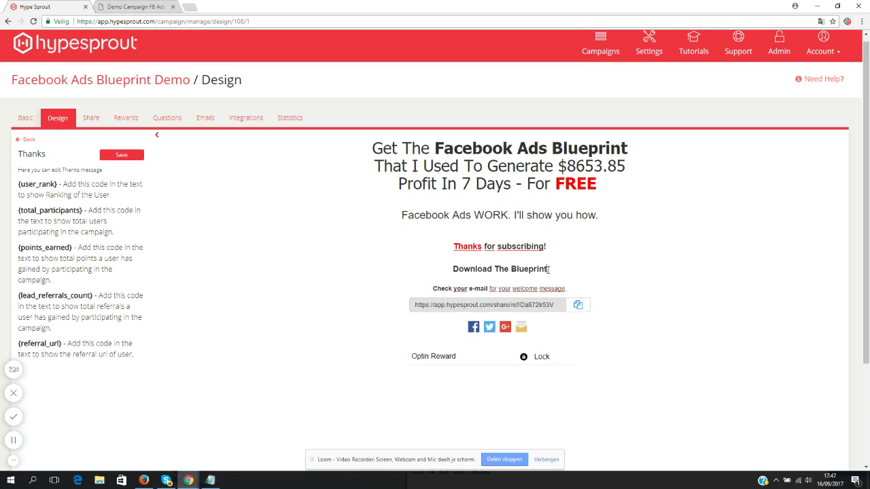
- Enlarge the 'Download The Blueprint' text with a bigger font size
left_click_drag(548, 269, 453, 270)
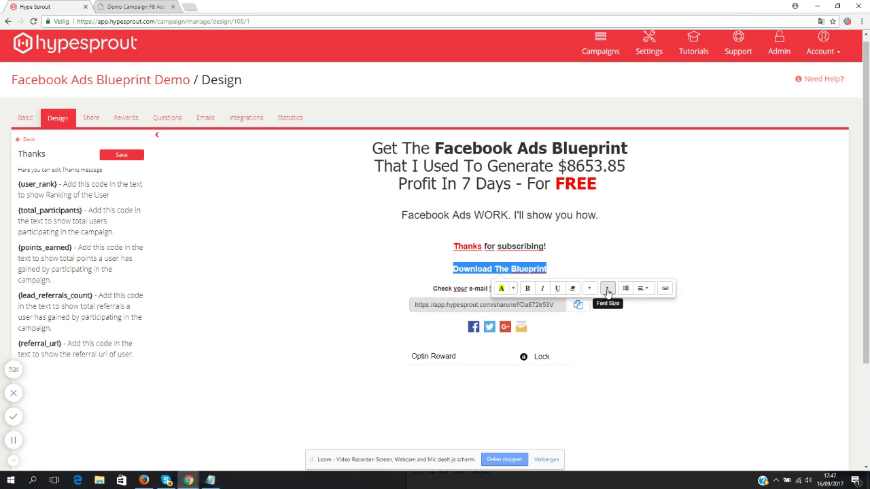
left_click(607, 288)
left_click(617, 388)
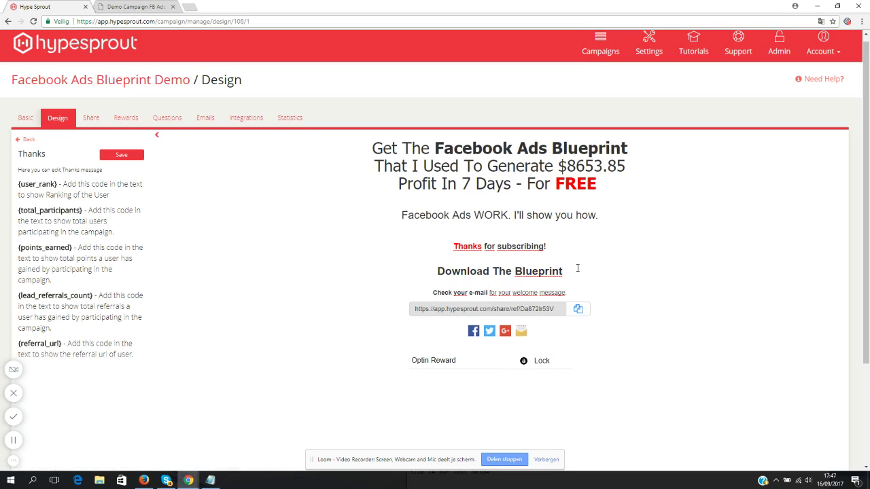
left_click_drag(577, 269, 439, 270)
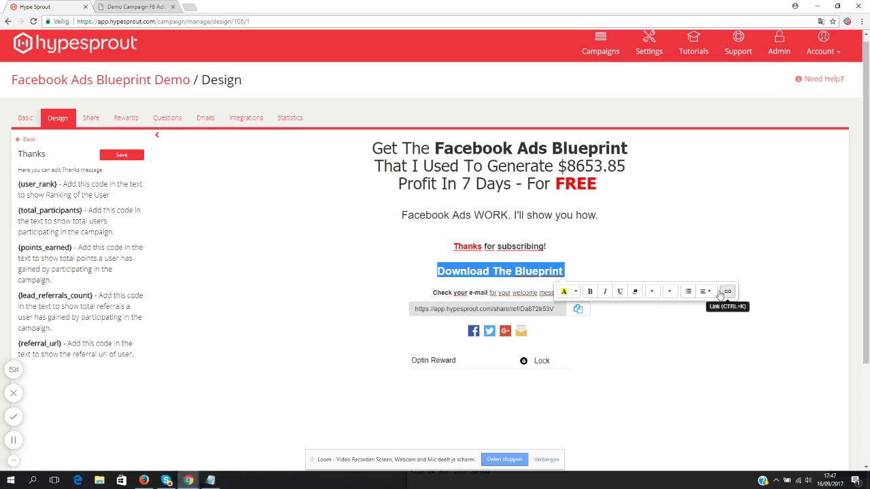
left_click(571, 270)
left_click_drag(563, 271, 436, 271)
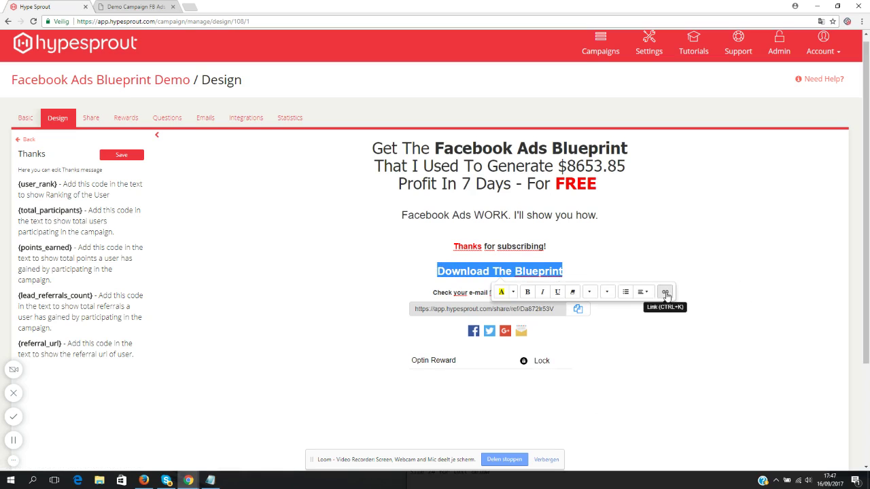
left_click(665, 293)
key("Tab")
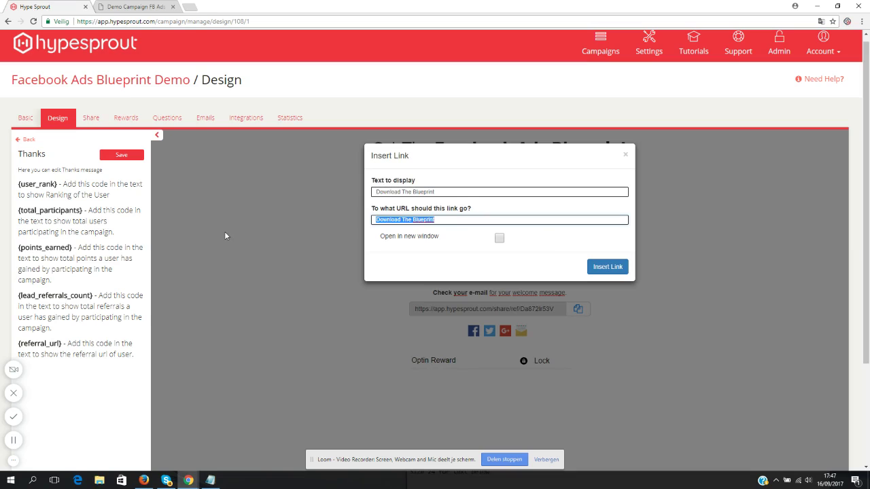
type("http://www.google.com")
left_click(500, 239)
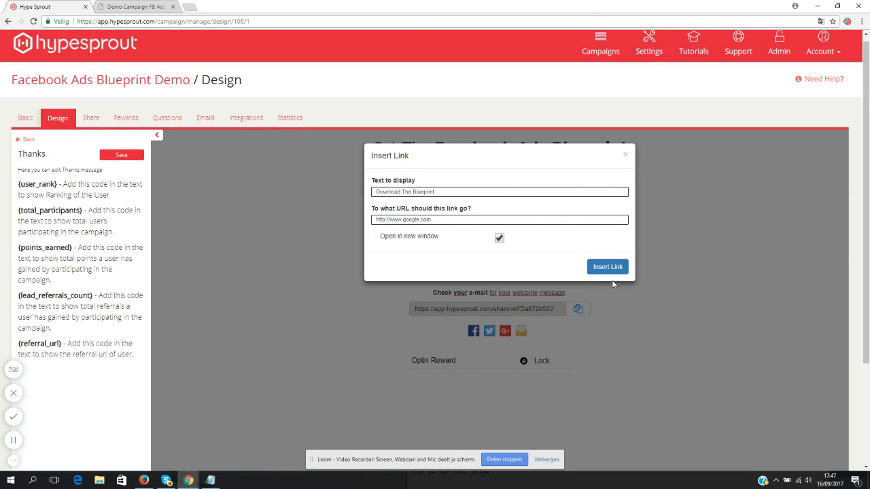
left_click(608, 267)
left_click(593, 273)
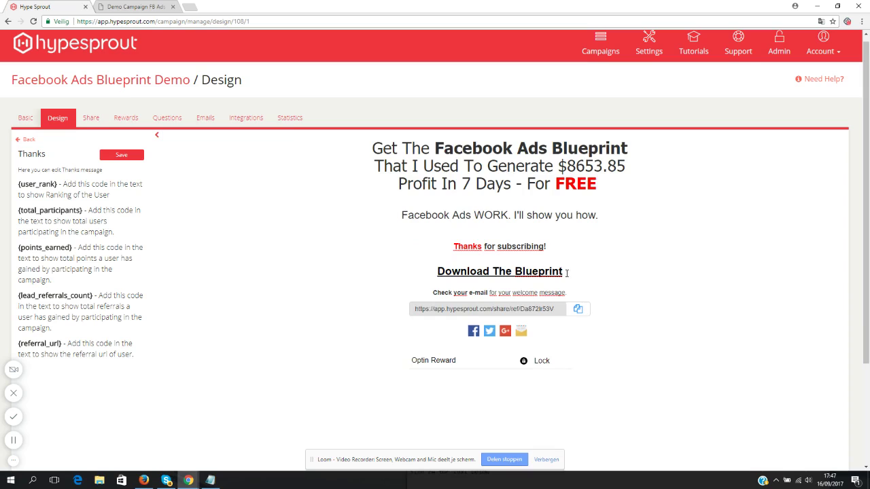
- Colour the 'Download The Blueprint' link blue
left_click_drag(567, 273, 436, 272)
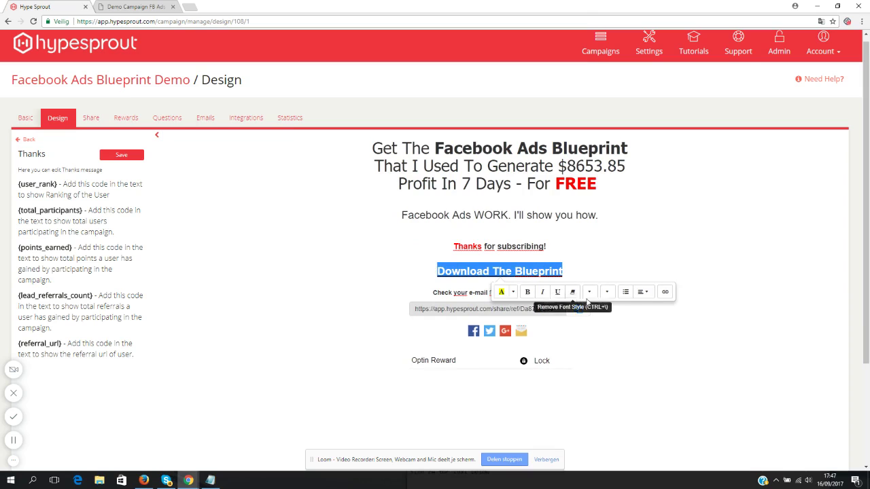
left_click(515, 294)
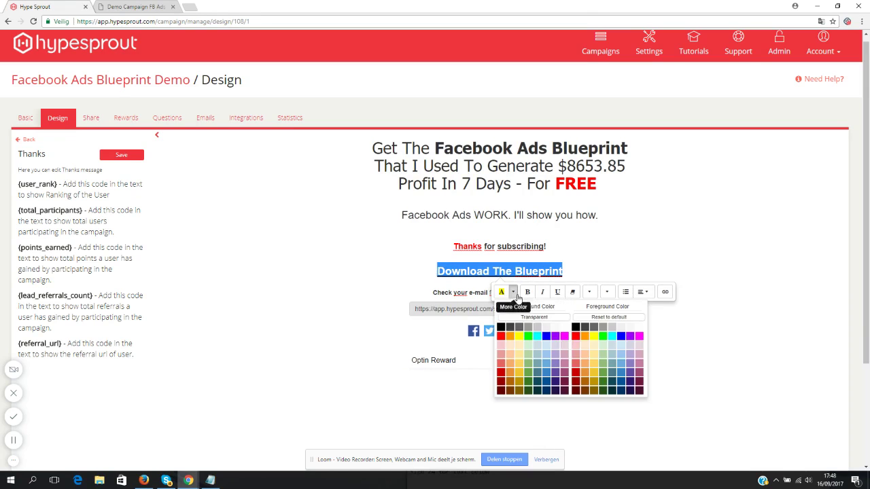
left_click(621, 336)
left_click(573, 276)
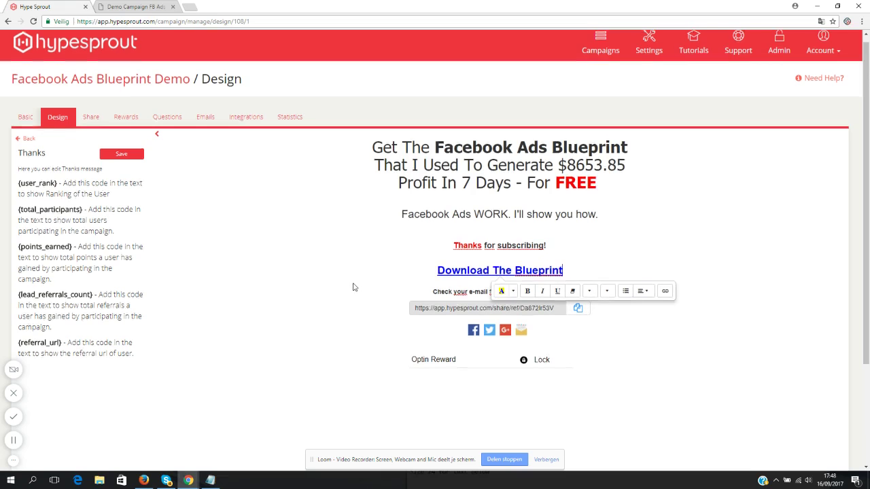
scroll(346, 278, "down", 1)
left_click(608, 217)
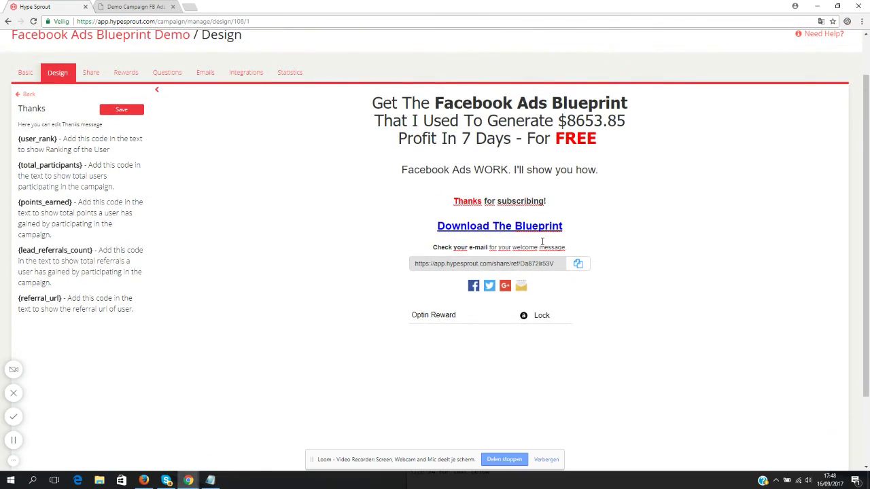
left_click_drag(433, 247, 564, 242)
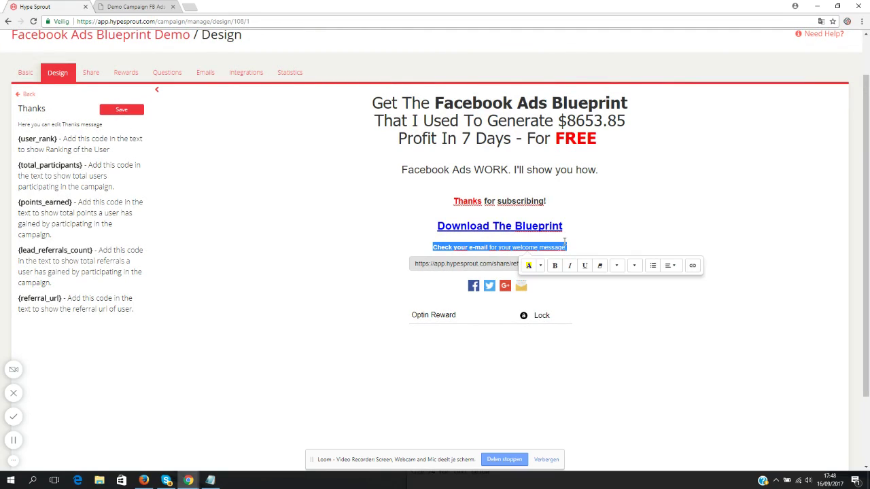
- Type the heading 'Wait, Do You Want More?' and adjust its size with the Font Size dropdown
type("w")
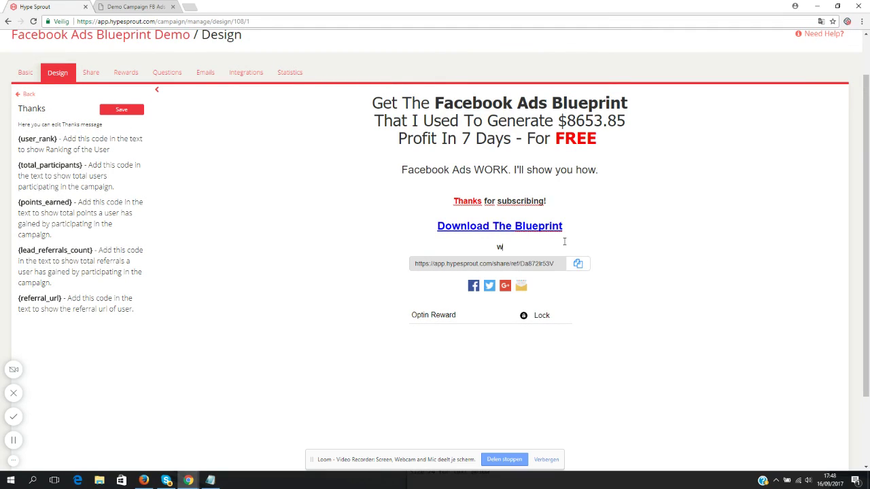
type("ait, Do You Want More?")
left_click_drag(556, 243, 460, 248)
left_click(607, 266)
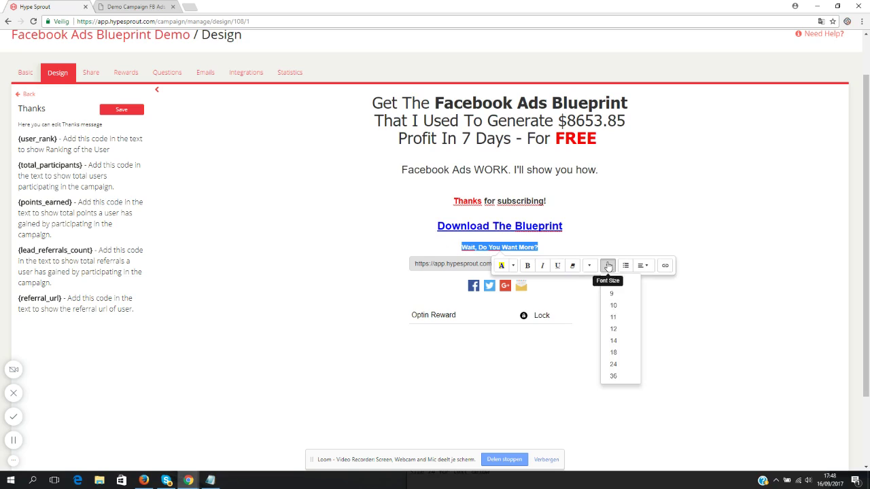
left_click(614, 376)
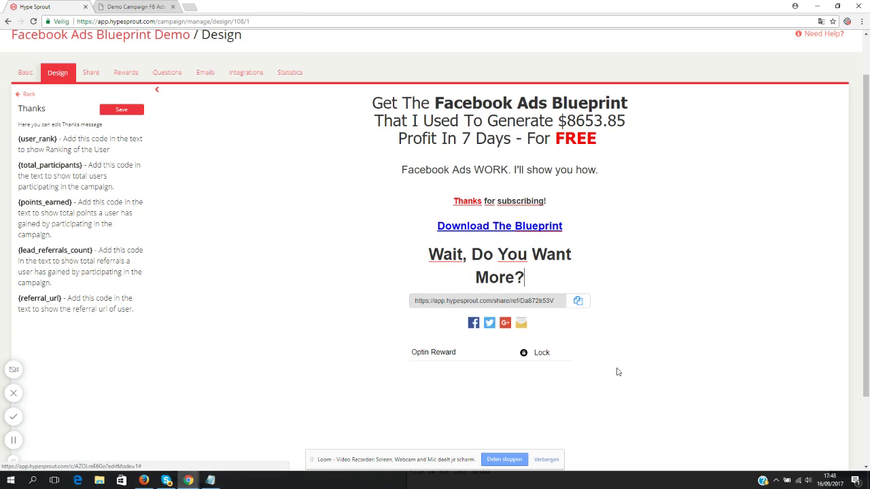
triple_click(512, 272)
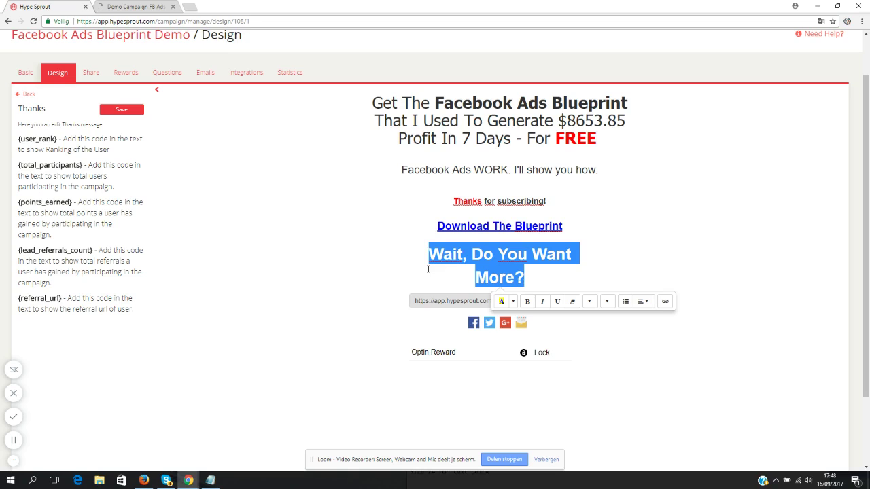
left_click(530, 271)
left_click_drag(455, 254, 435, 254)
left_click(607, 301)
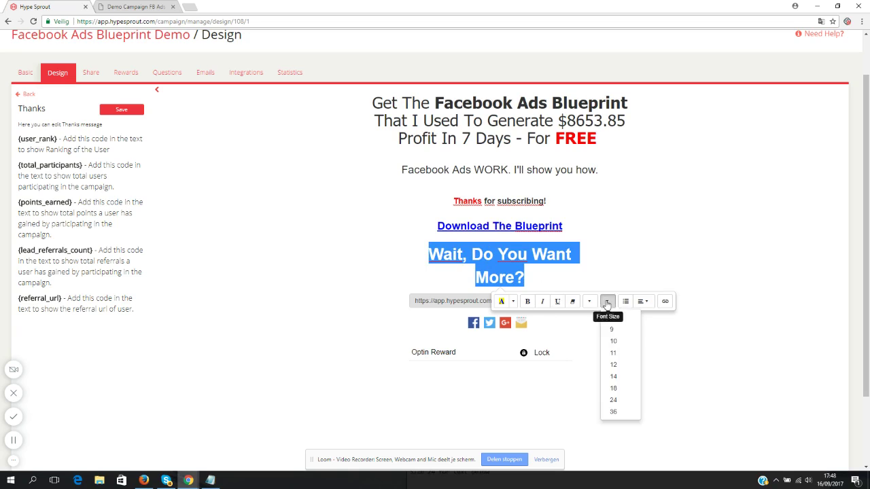
left_click(617, 403)
- Add a line offering the Facebook Ads Video Course for inviting 5 friends to download the Blueprint
left_click(570, 250)
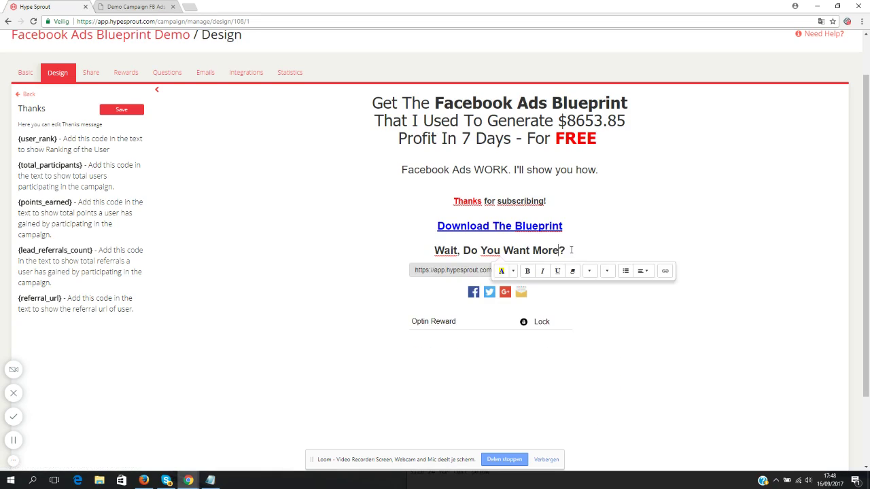
key("Return")
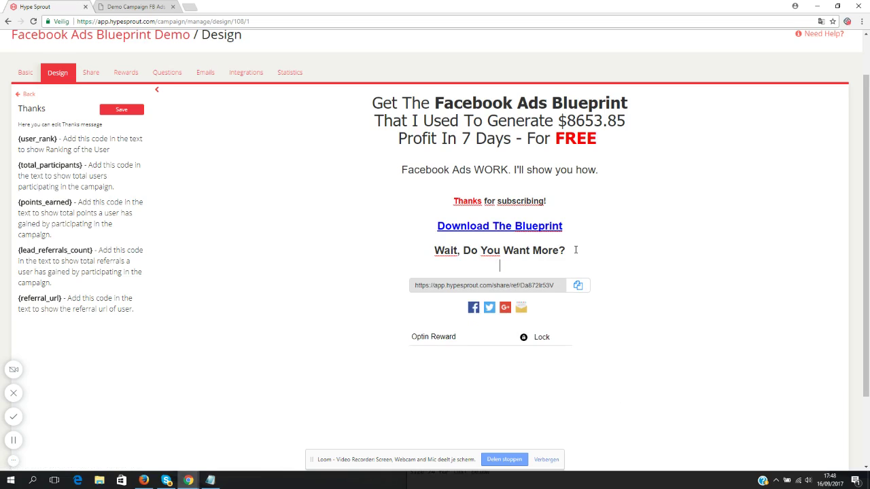
type("Invite 5 friends to downloa")
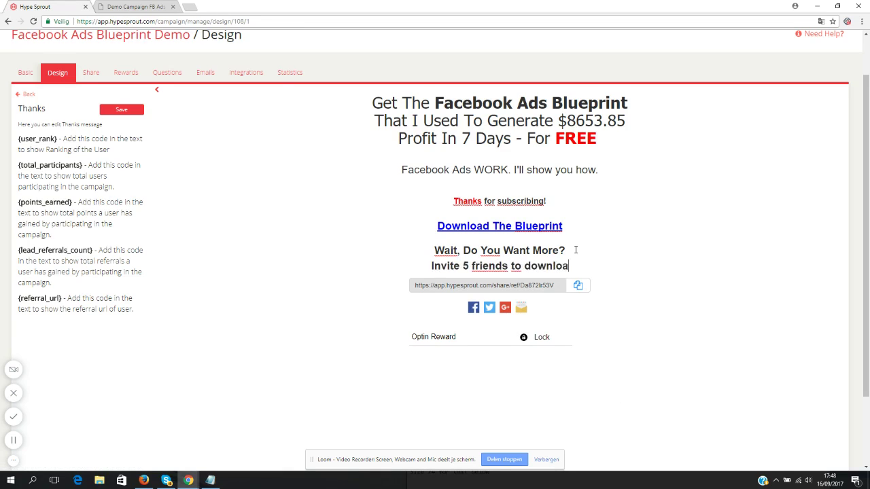
type("d the Blueprint ")
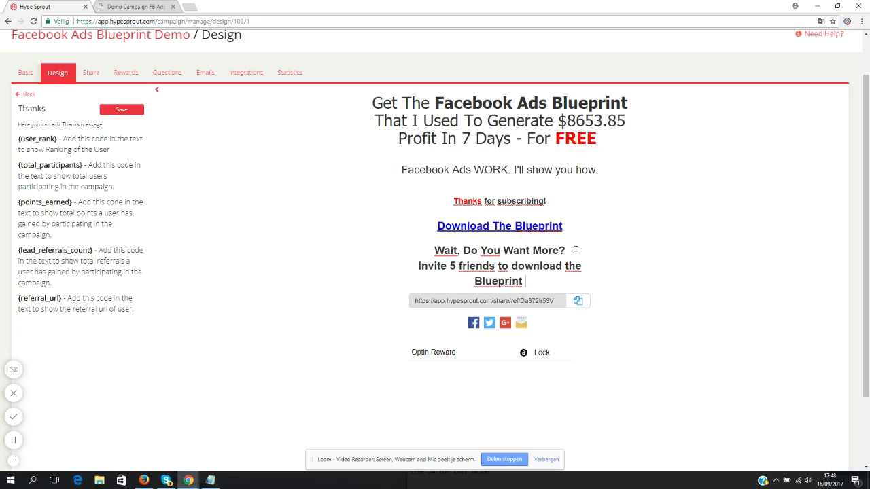
type("and get a copy o")
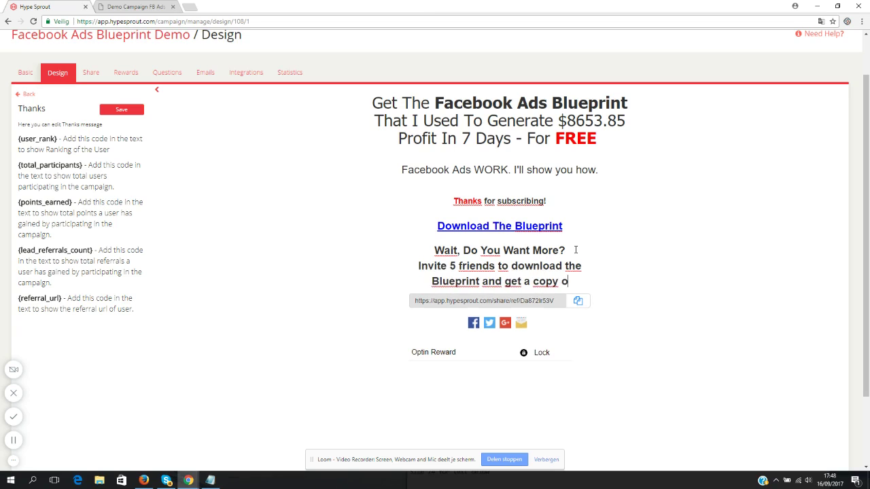
type("f my Fac")
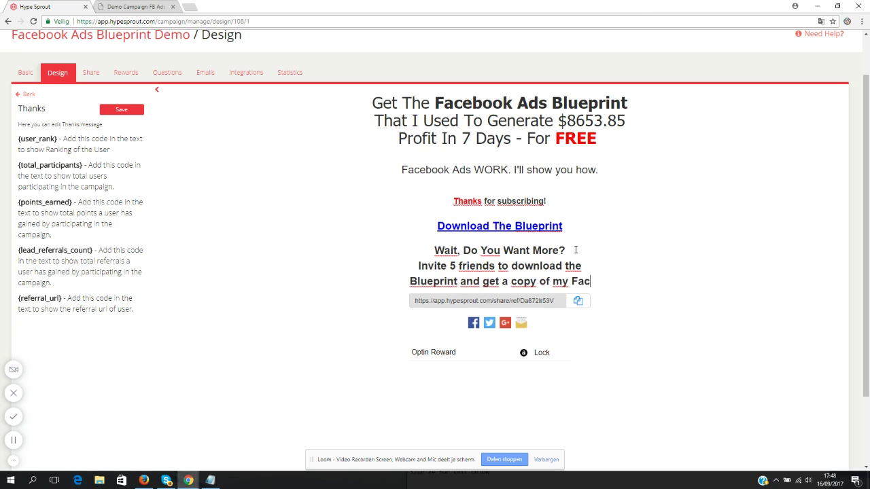
type("ebook Ads Vid")
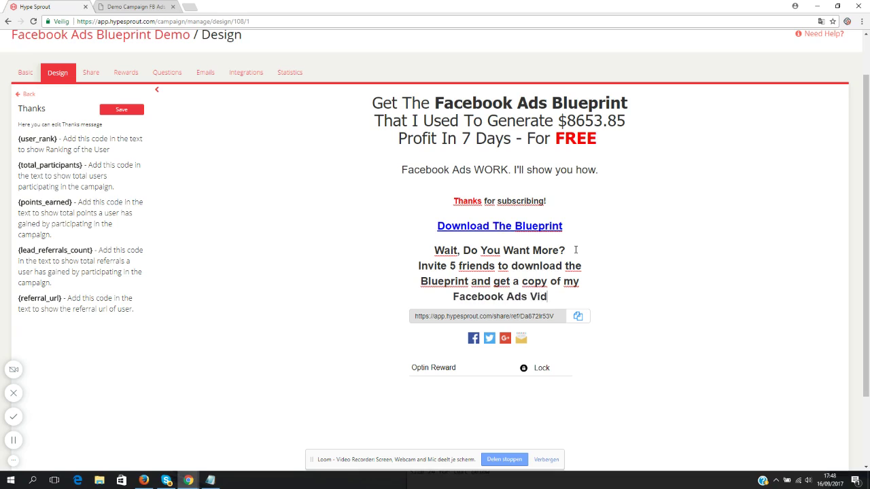
type("eo Course")
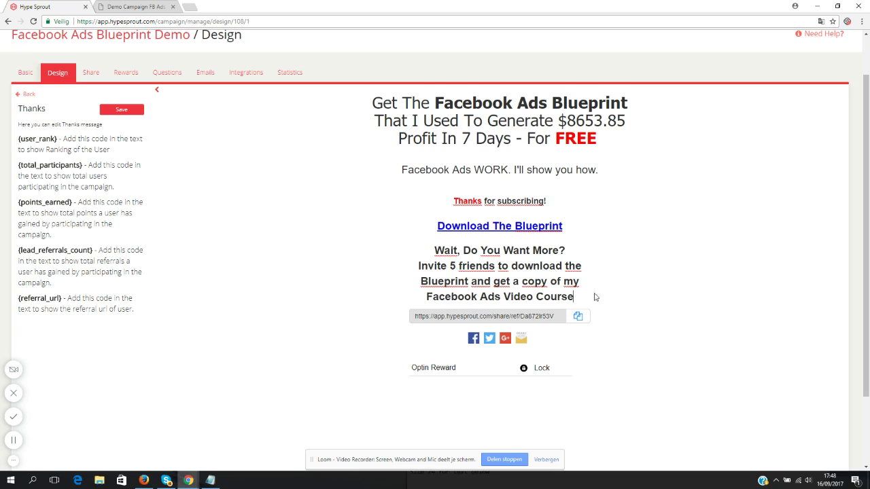
left_click_drag(574, 297, 434, 251)
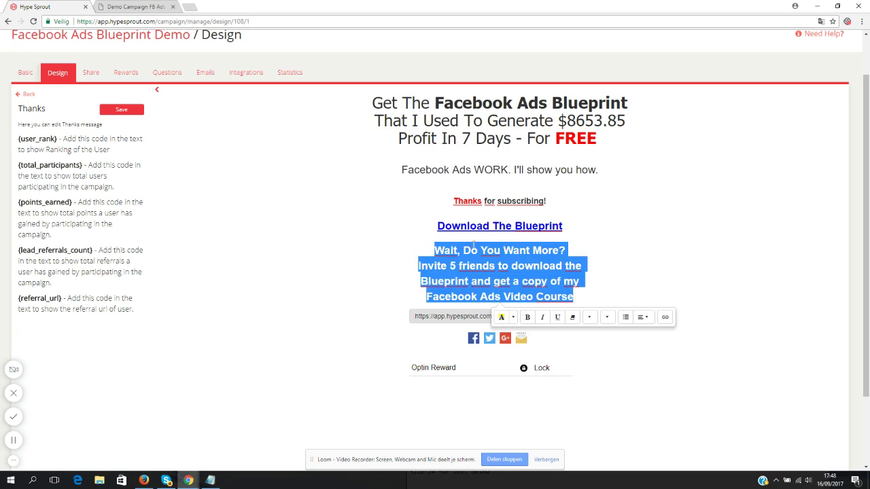
- Unbold the offer text and shorten the heading to a bold 36-point 'Want More?'
left_click(527, 317)
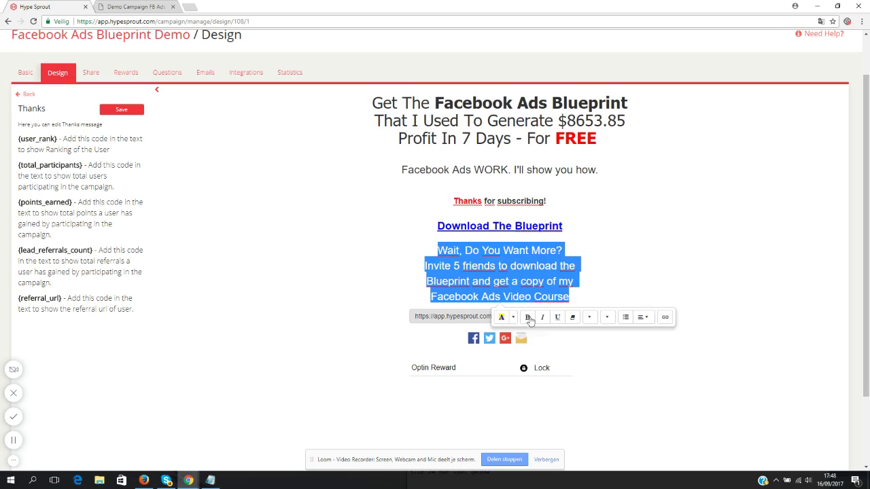
left_click(531, 269)
left_click_drag(570, 248, 433, 250)
left_click(529, 272)
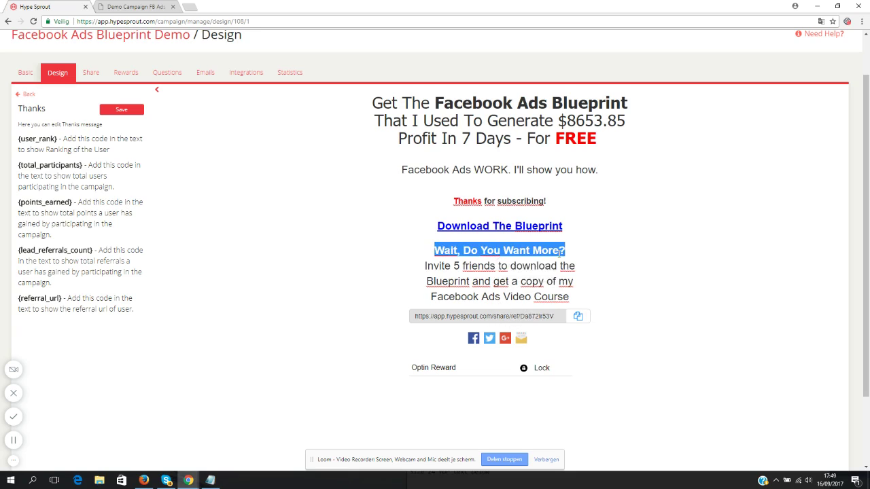
left_click(560, 253)
left_click_drag(572, 249, 426, 254)
left_click(607, 272)
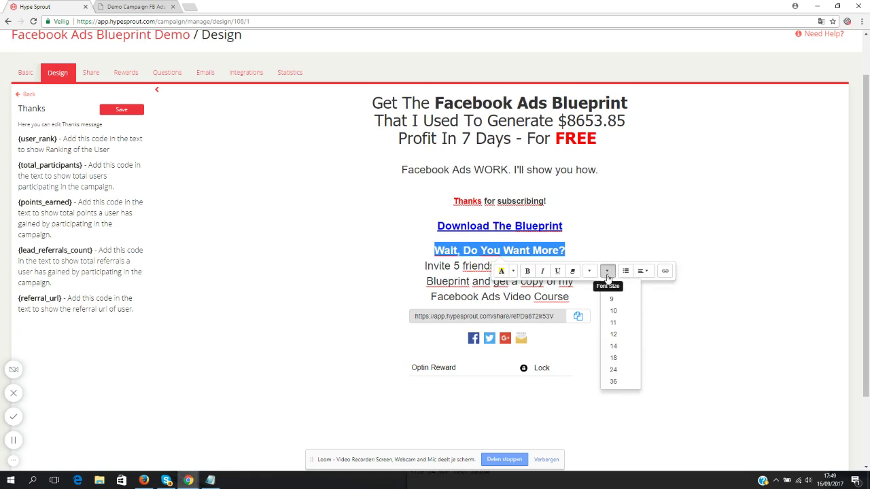
left_click(617, 385)
left_click_drag(537, 257, 428, 257)
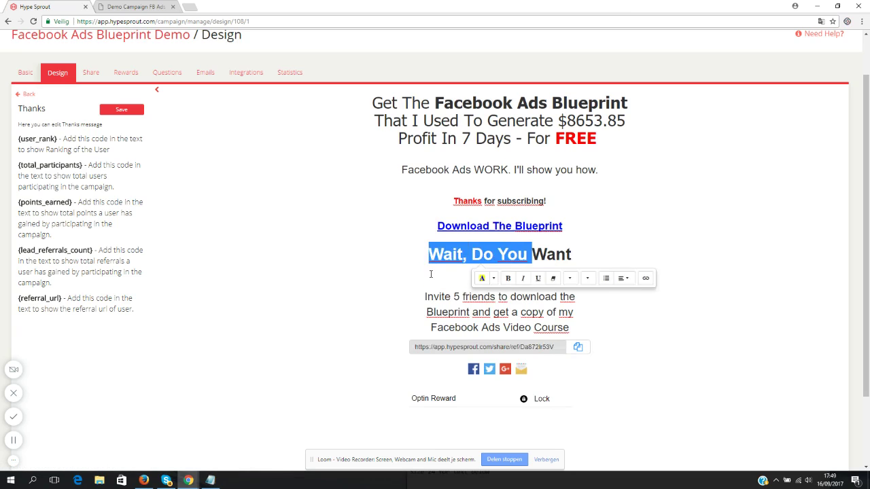
key("BackSpace")
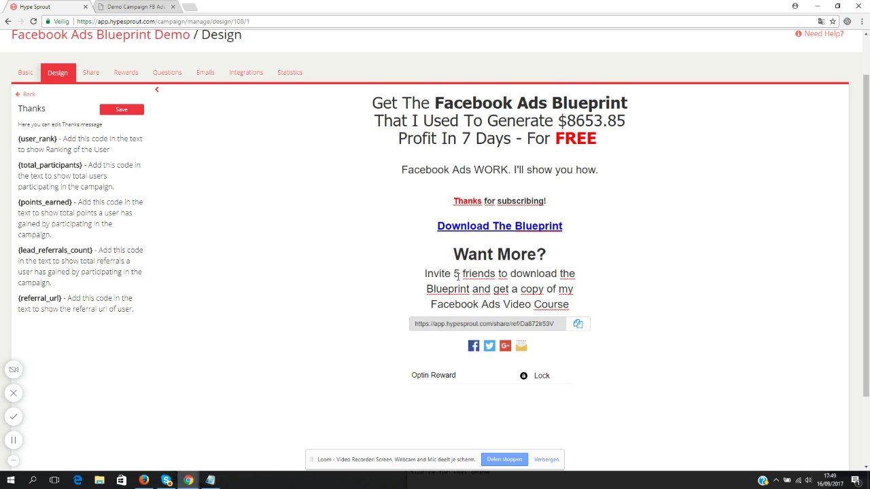
- Bold '5 friends', colour 'Facebook Ads Video Course' blue, and start a new line after it
left_click_drag(454, 273, 496, 274)
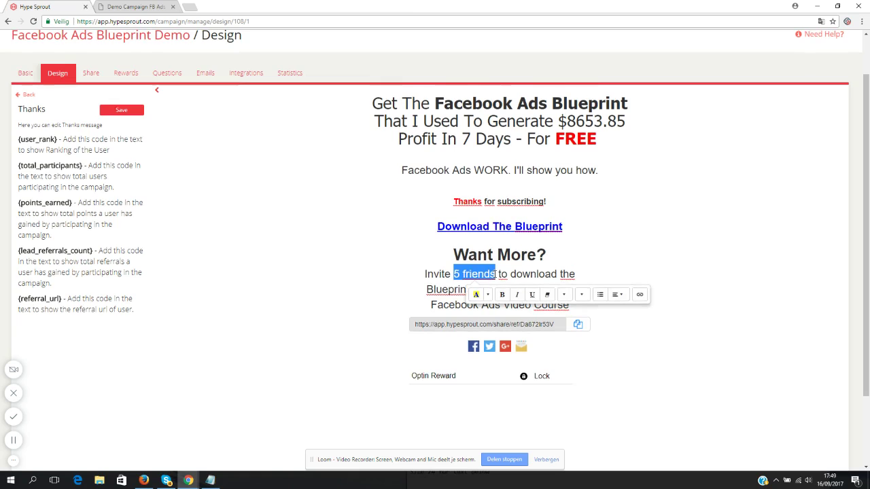
left_click(501, 275)
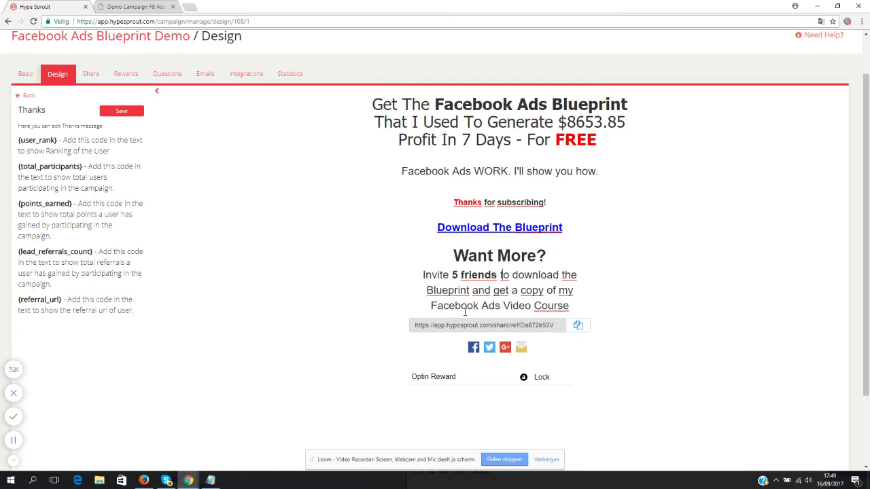
left_click_drag(430, 305, 569, 306)
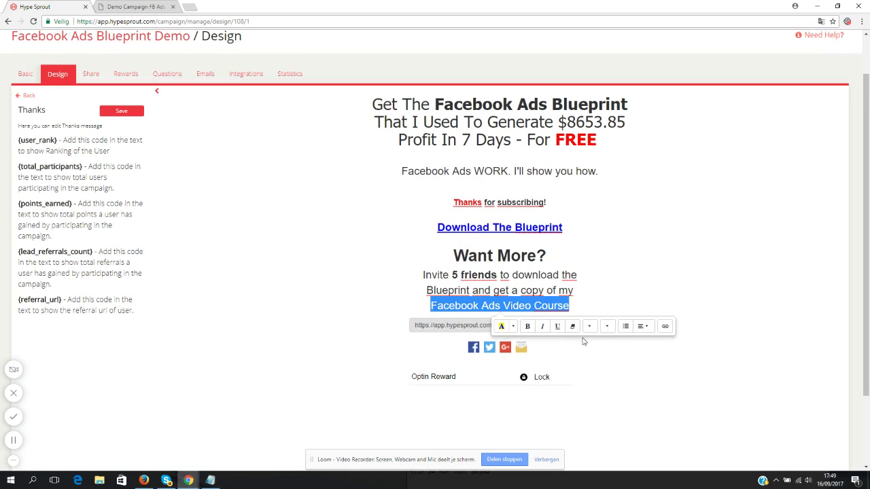
left_click(513, 327)
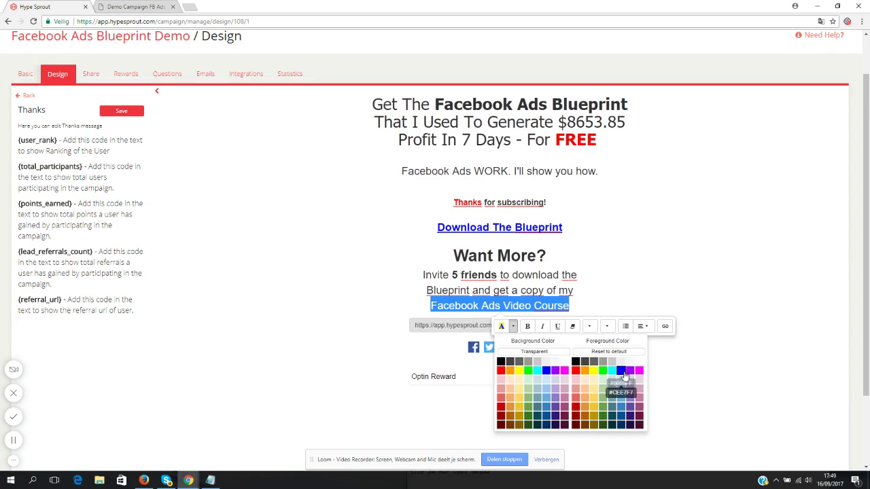
left_click(621, 371)
left_click(582, 307)
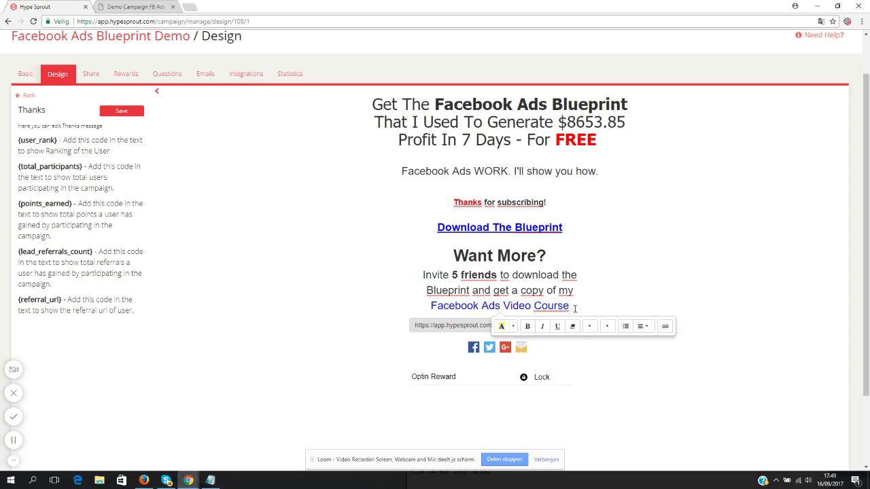
key("Return")
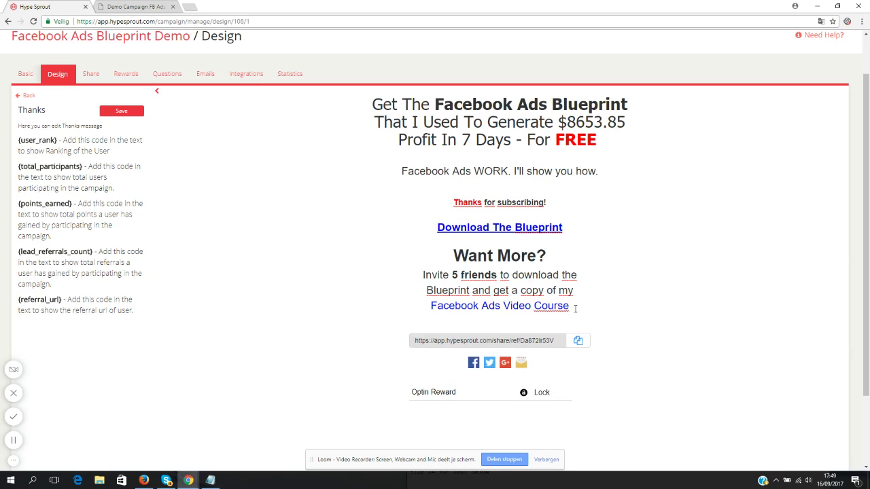
- Add a 'Your referral link:' line in the default text colour
type("Your referral l")
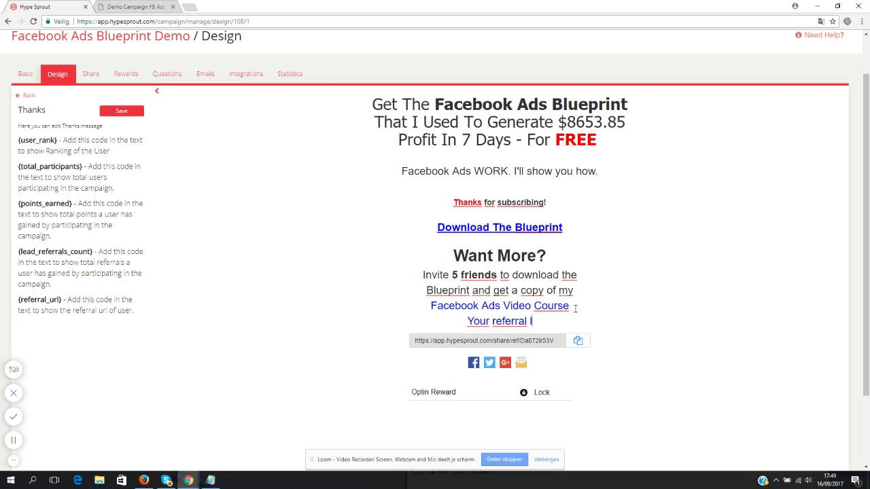
type("ink:")
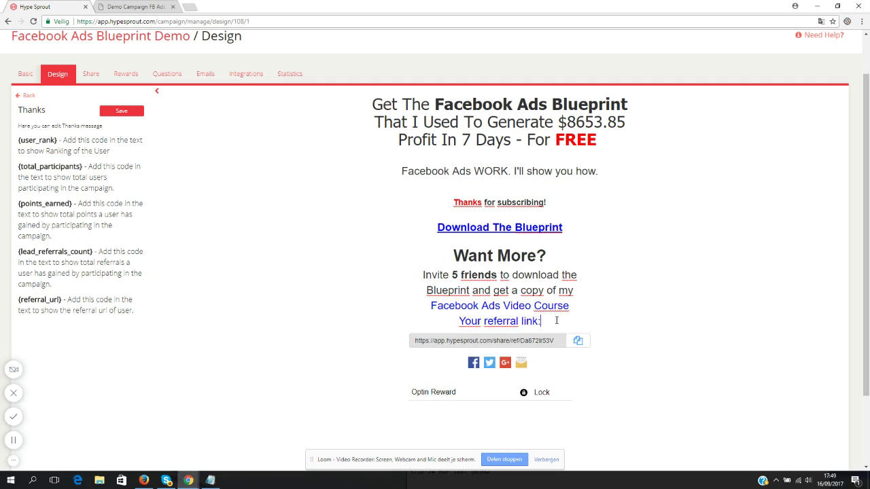
left_click_drag(557, 321, 458, 321)
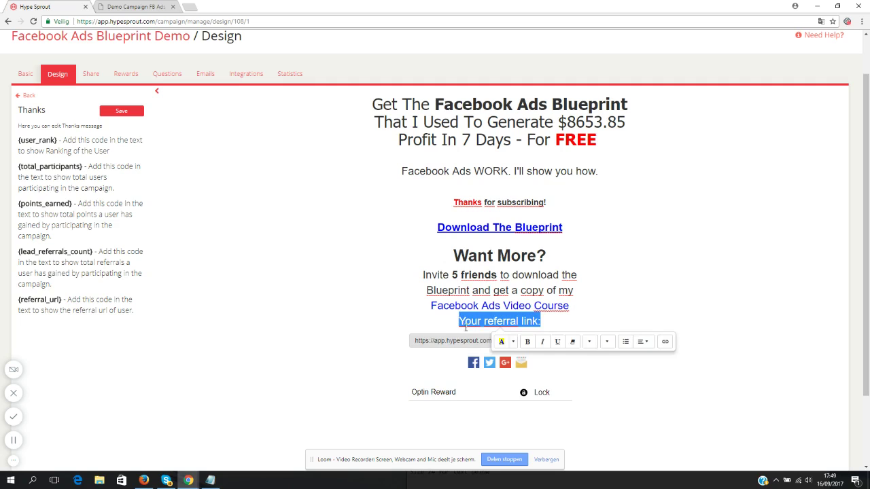
left_click(514, 343)
left_click(569, 386)
left_click(545, 323)
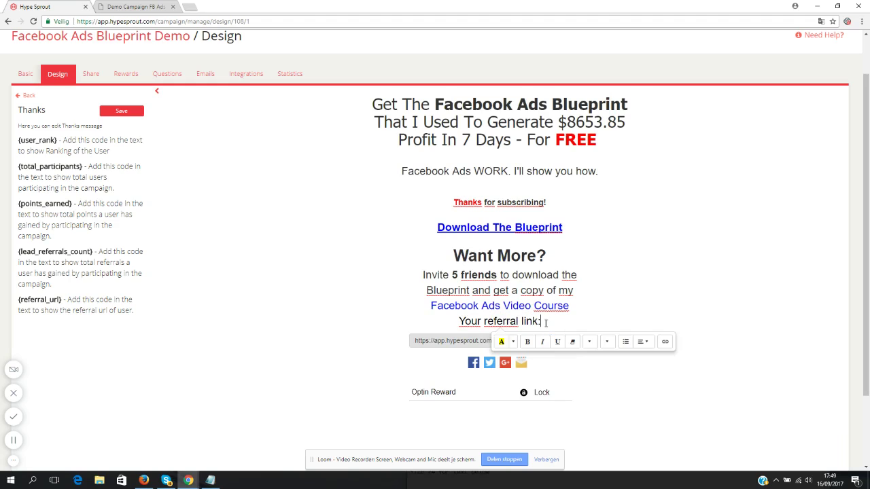
left_click(575, 308)
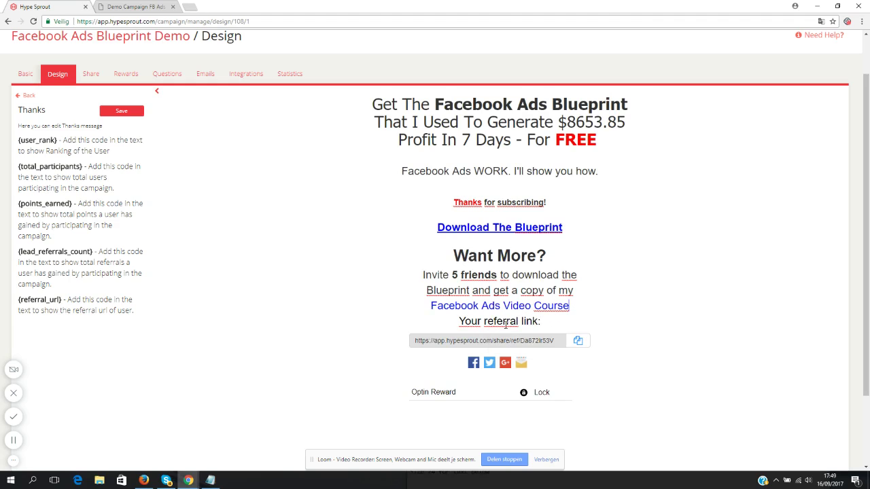
- Reword it to 'Use this personal referral link:' with a blank line above it
double_click(474, 321)
type("Use this ")
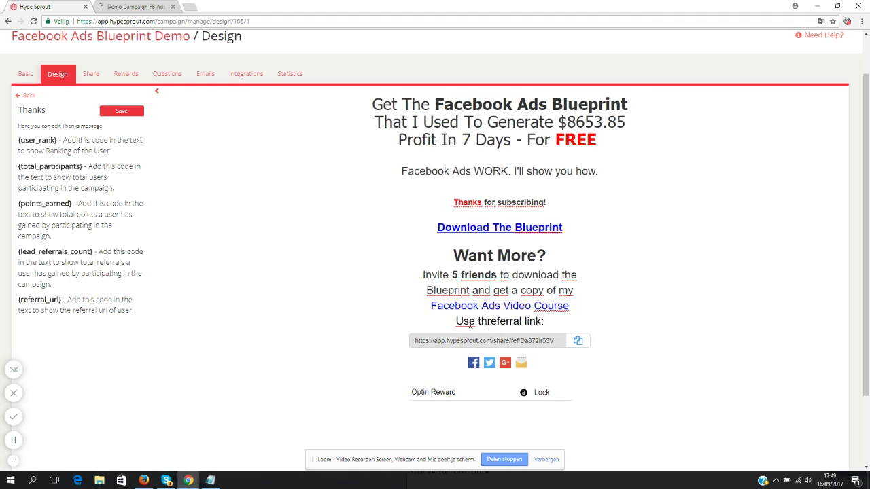
type("personal")
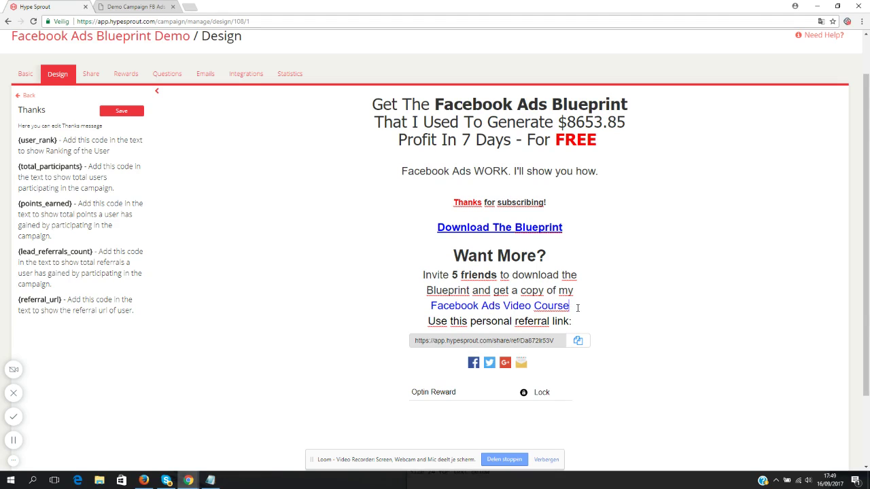
key("Return")
scroll(560, 282, "down", 1)
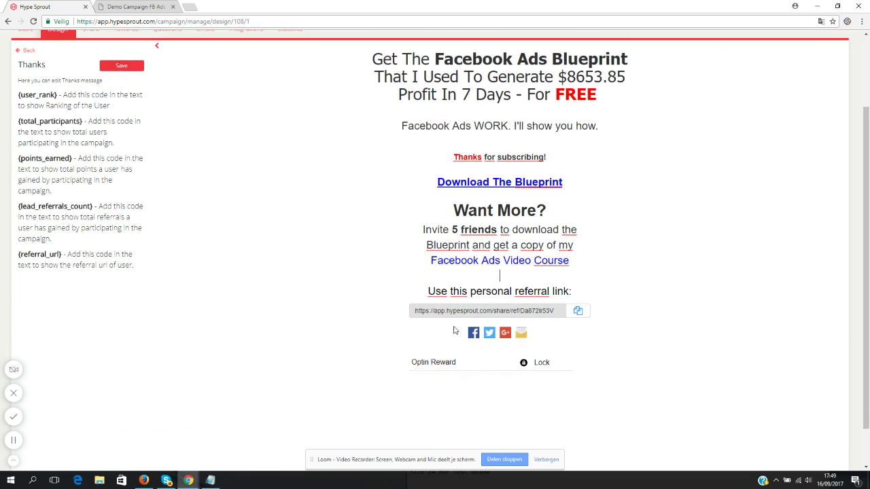
scroll(484, 284, "up", 2)
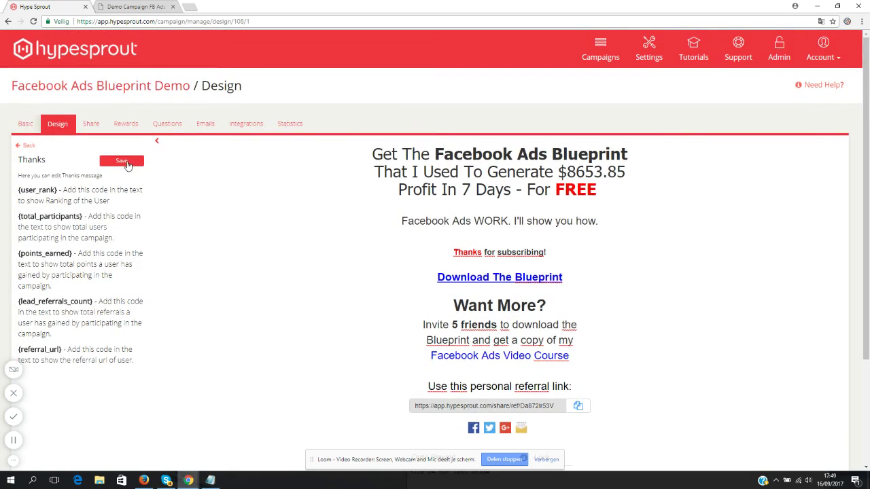
- Save the Thanks screen changes and go back to the Design settings grid
left_click(127, 163)
scroll(467, 284, "down", 2)
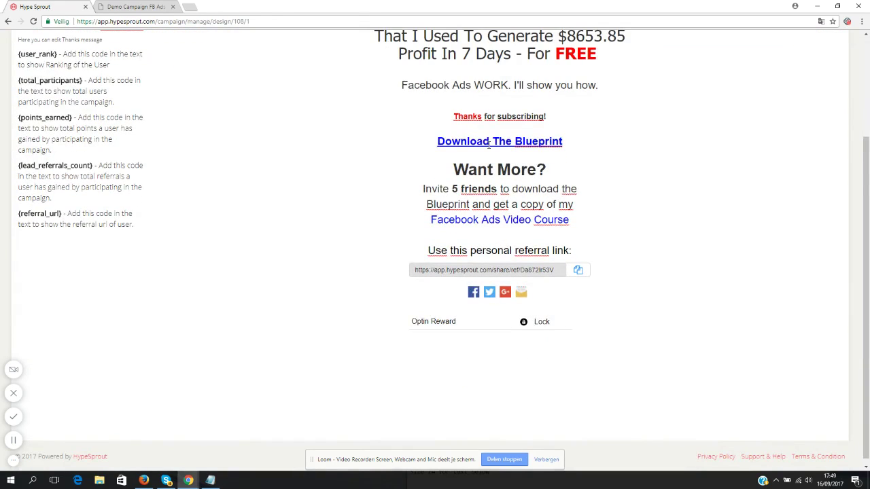
scroll(301, 208, "up", 2)
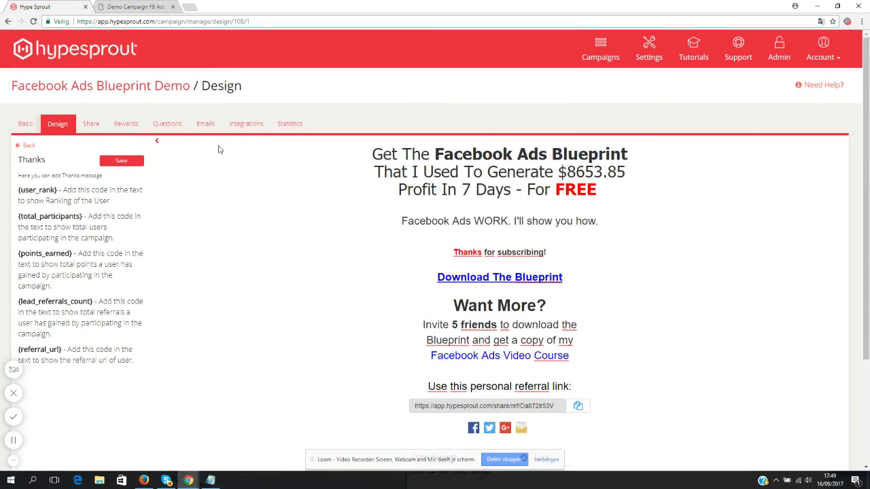
scroll(395, 216, "down", 2)
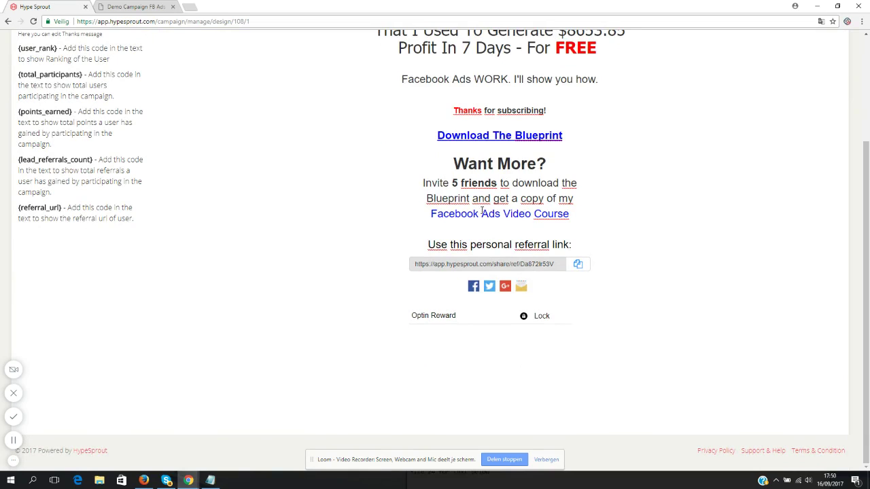
left_click_drag(431, 214, 573, 214)
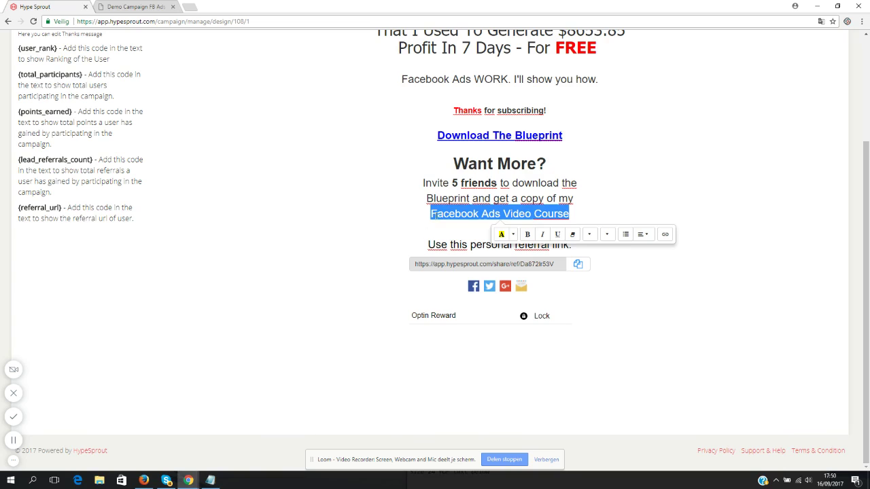
left_click(460, 213)
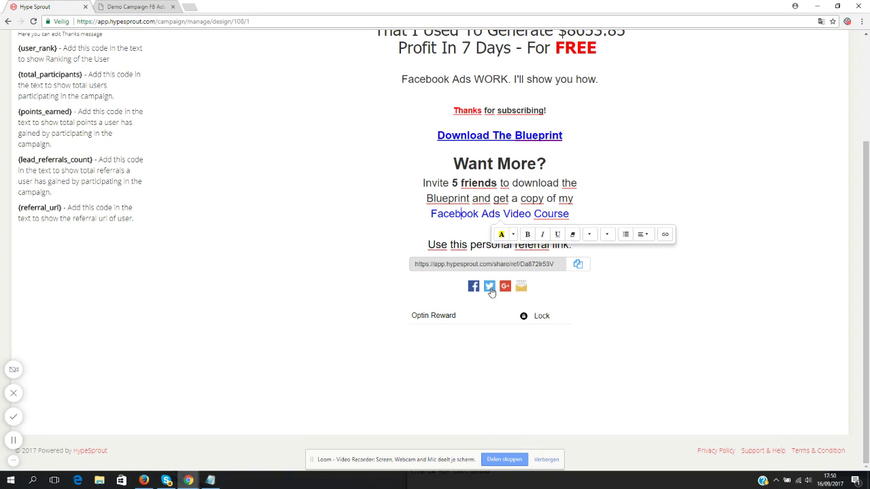
scroll(90, 169, "up", 3)
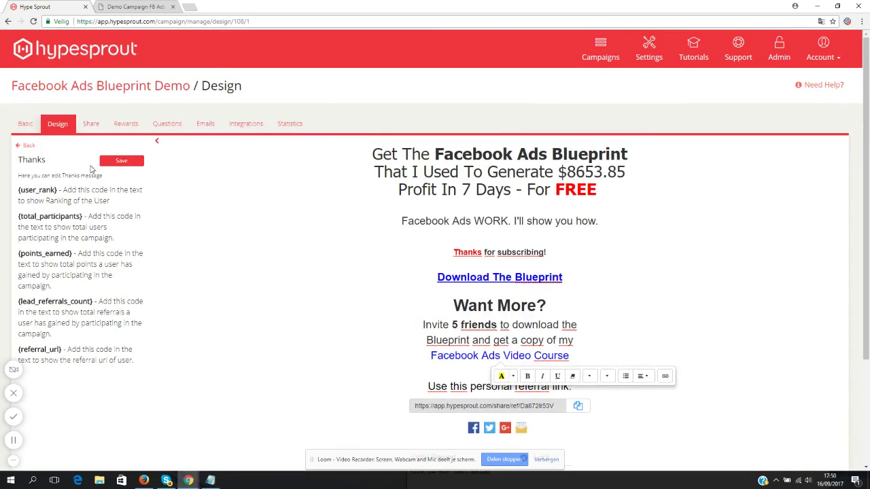
left_click(27, 146)
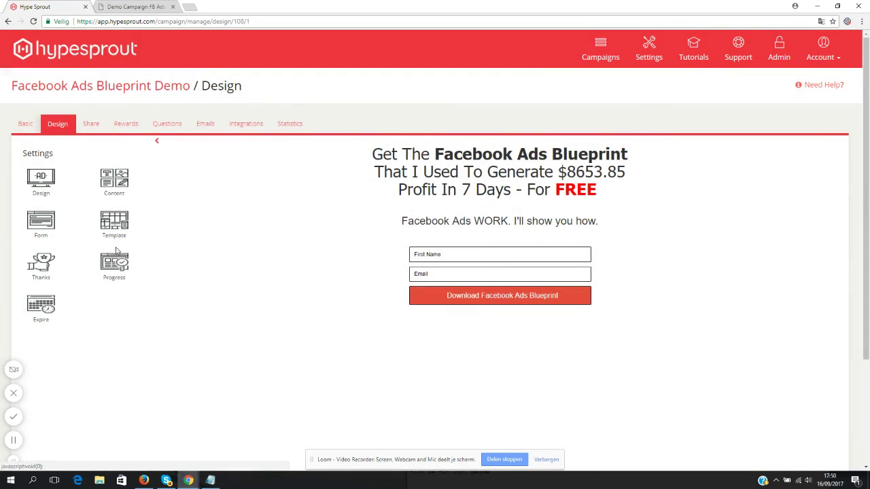
- Open the Progress screen from the Settings grid and click into its preview text
left_click(114, 265)
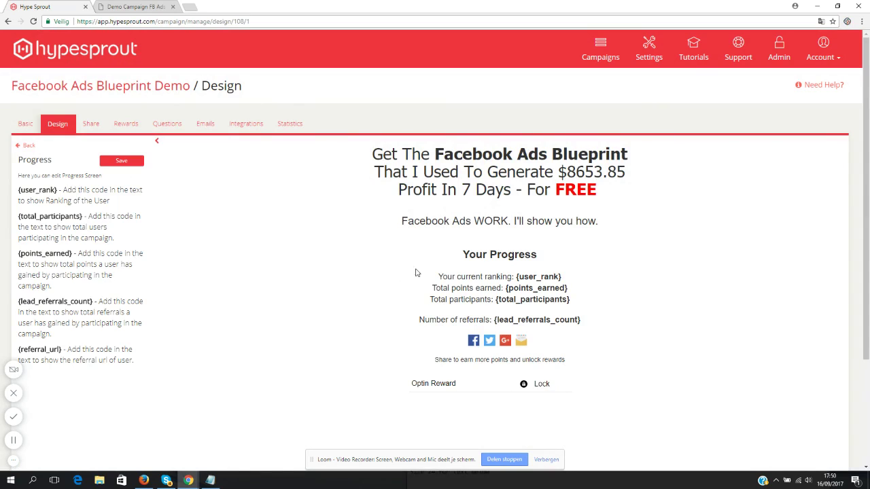
left_click(486, 280)
- Delete the ranking, points and participants lines, keeping the {lead_referrals_count} placeholder
left_click_drag(573, 300, 410, 277)
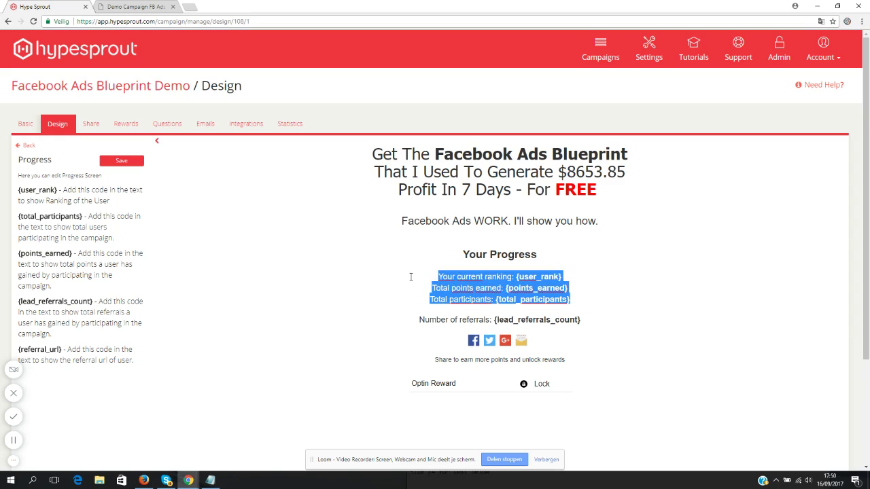
key("BackSpace")
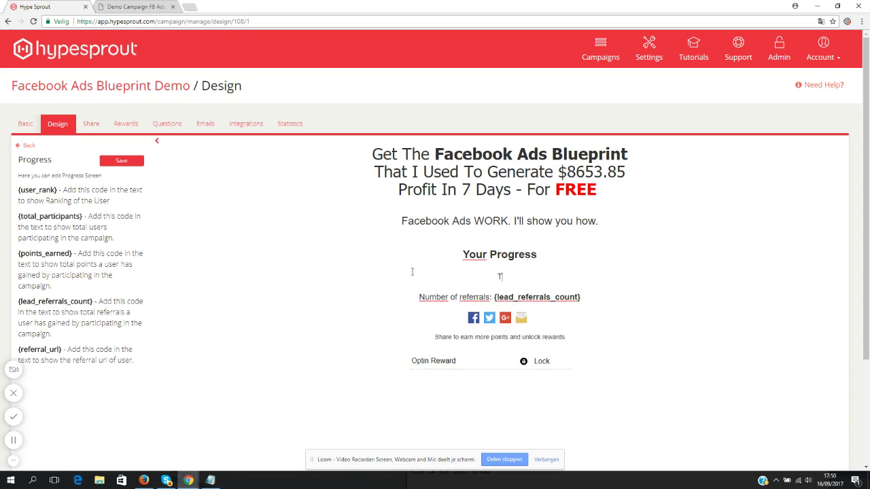
key("BackSpace")
key("BackSpace")
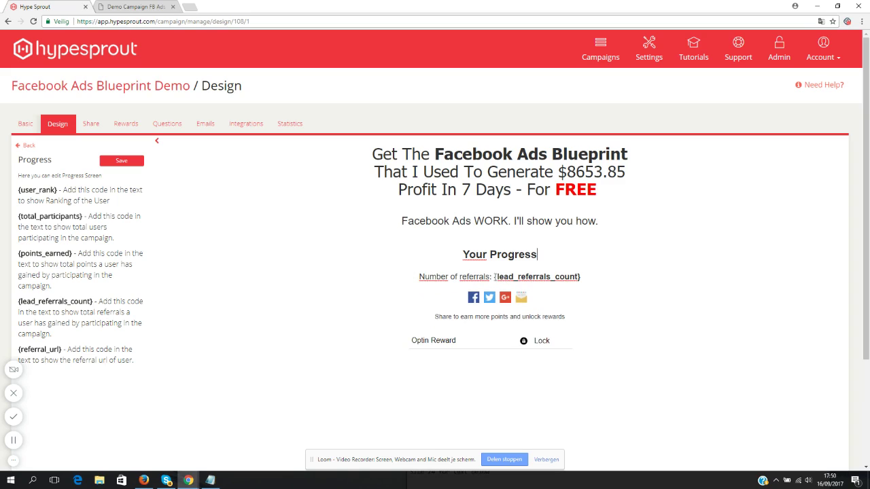
left_click_drag(495, 277, 582, 277)
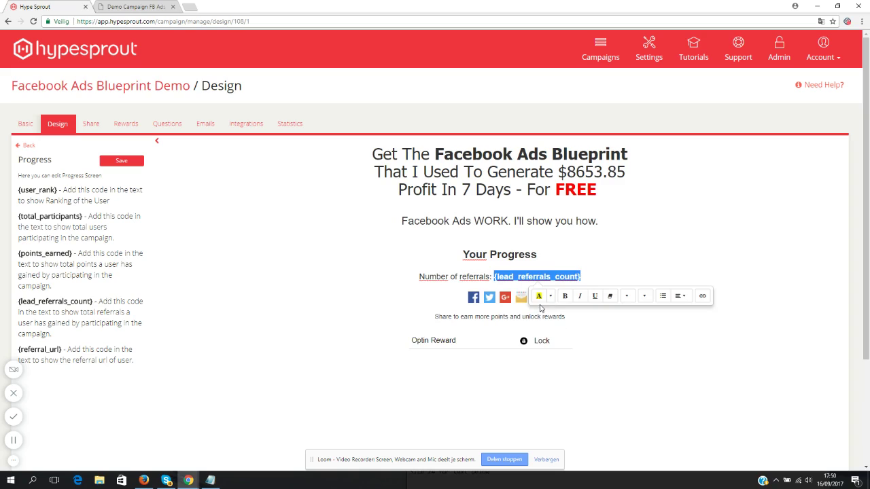
left_click(525, 276)
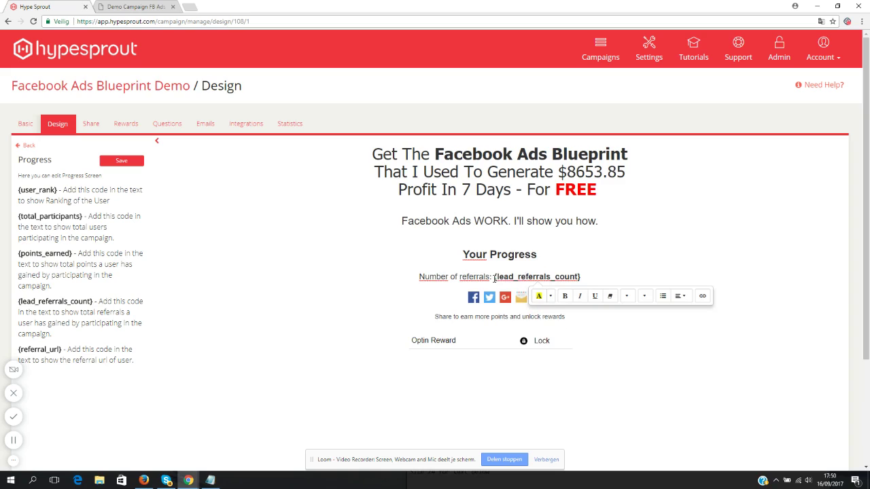
left_click_drag(494, 278, 583, 274)
left_click(588, 274)
- Rewrite the share line to 'Share to get more referrals and unlock the video course' at a larger size
left_click(491, 318)
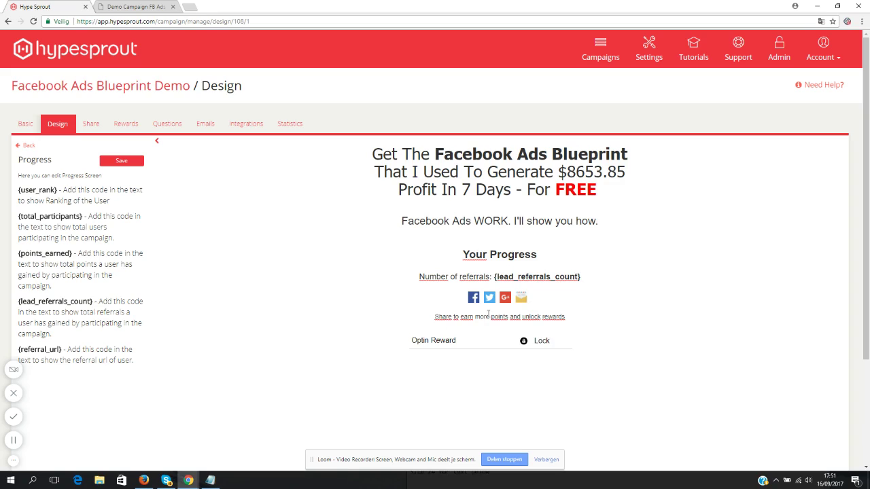
left_click_drag(566, 317, 460, 317)
type("get more refer")
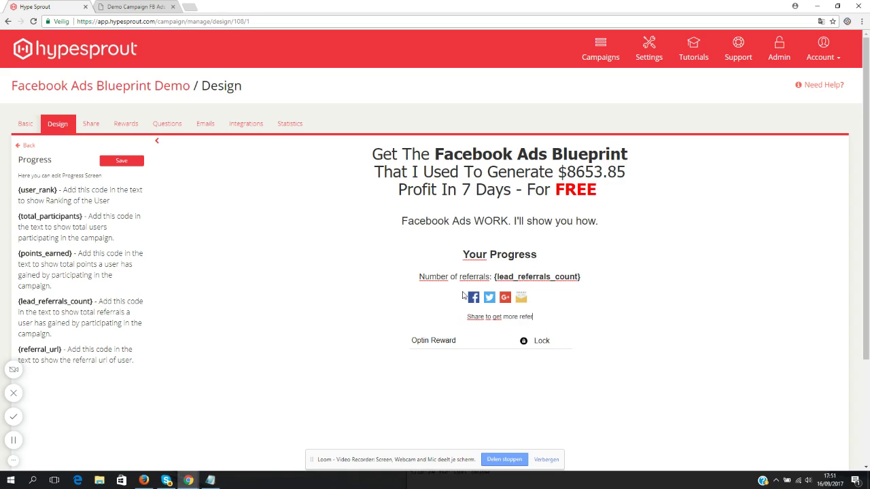
type("rals and unlock ")
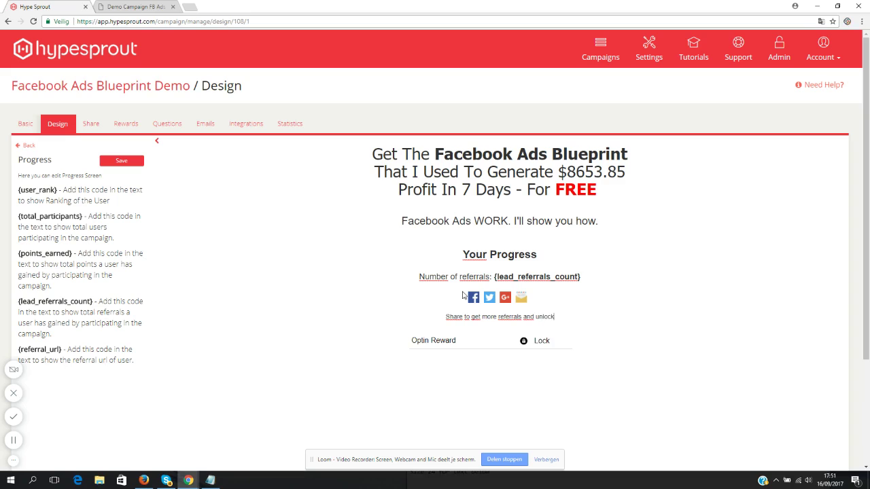
type("the video course.")
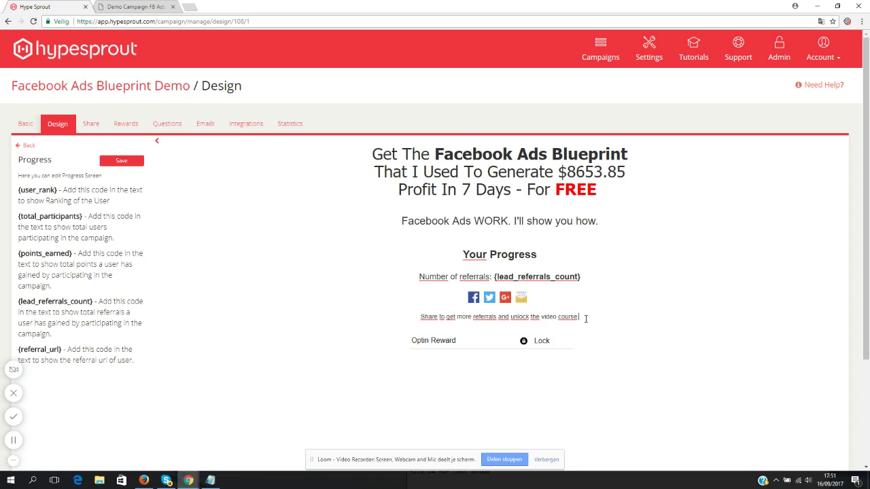
left_click_drag(579, 318, 386, 322)
left_click(546, 317)
left_click_drag(579, 317, 437, 322)
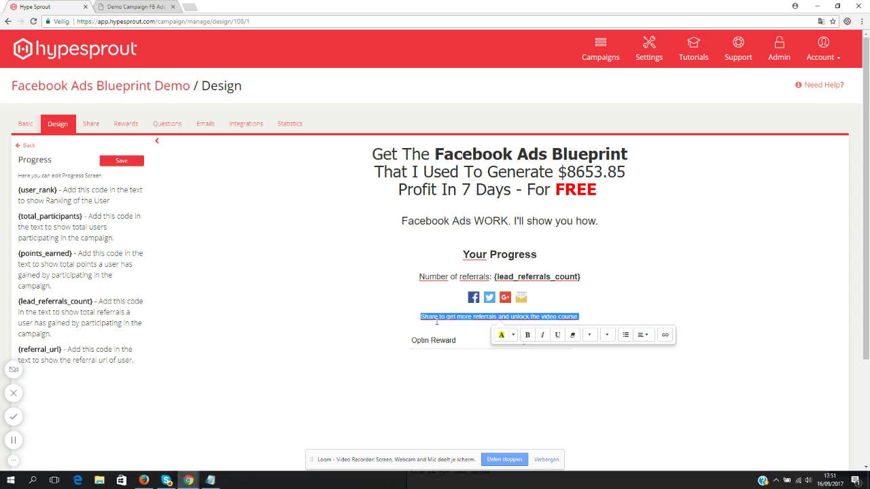
left_click(588, 335)
left_click(607, 334)
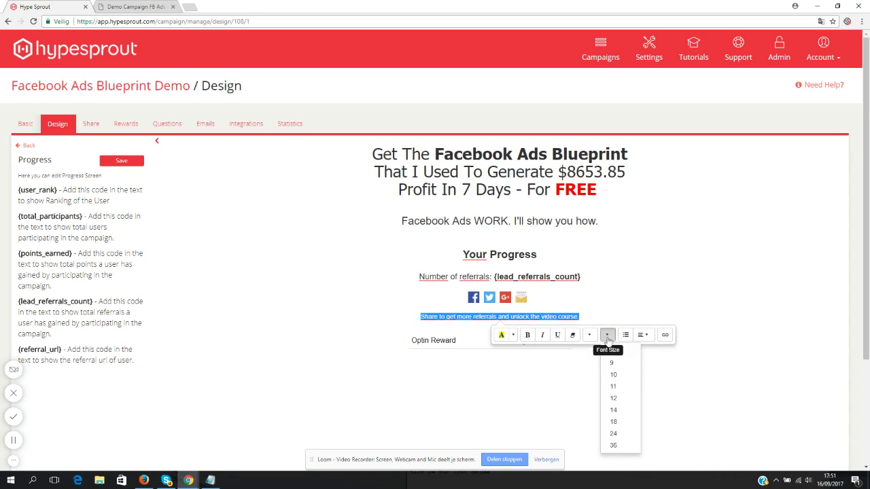
left_click(611, 430)
left_click(560, 333)
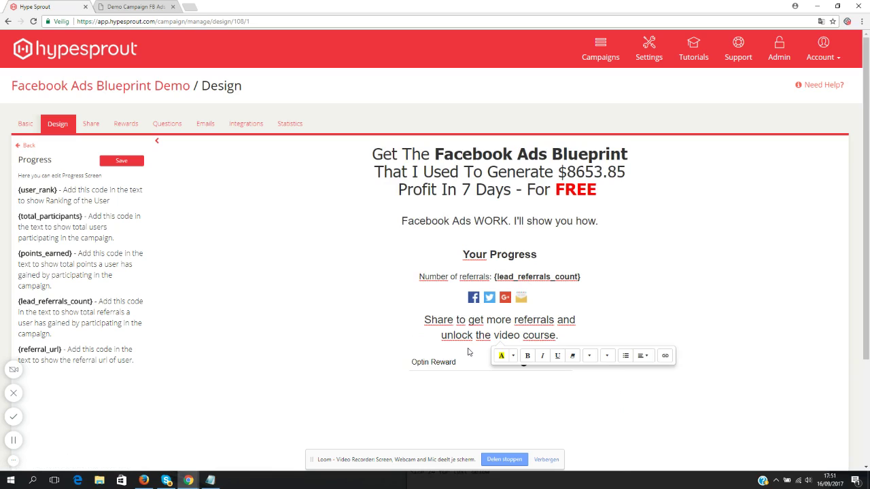
- Save the Progress screen changes
scroll(468, 351, "down", 2)
left_click(124, 71)
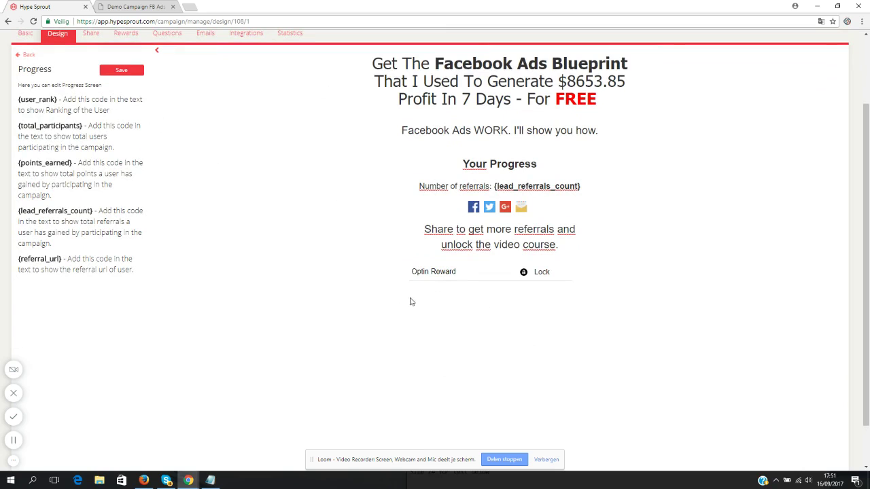
scroll(485, 336, "up", 2)
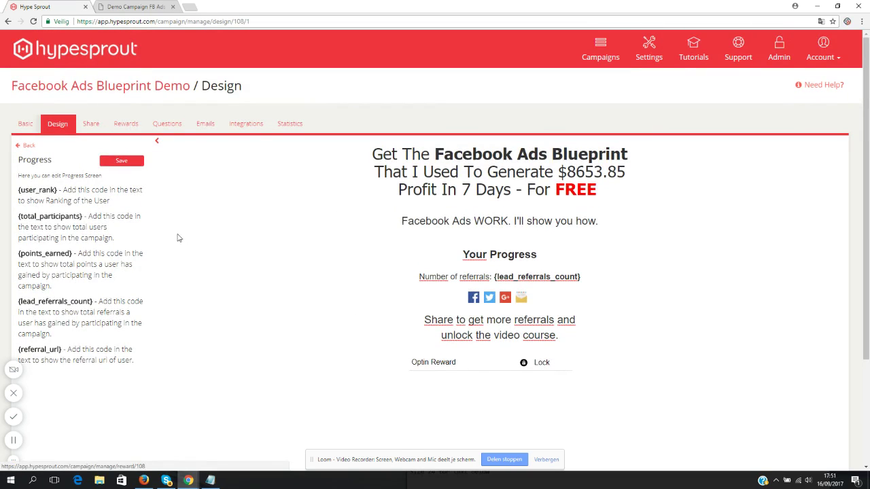
scroll(461, 334, "down", 2)
scroll(460, 334, "up", 2)
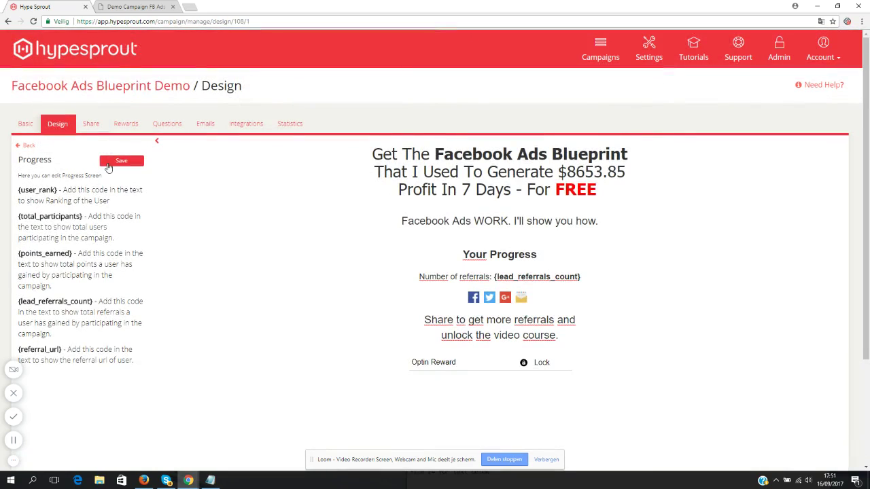
left_click(109, 161)
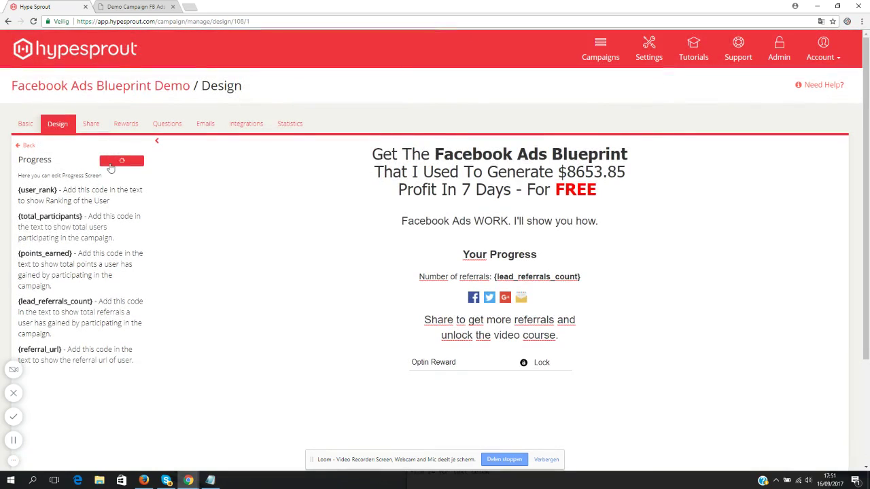
- Delete the new-contest sentence from the Expire screen, save it, and return to the screen list
left_click(27, 146)
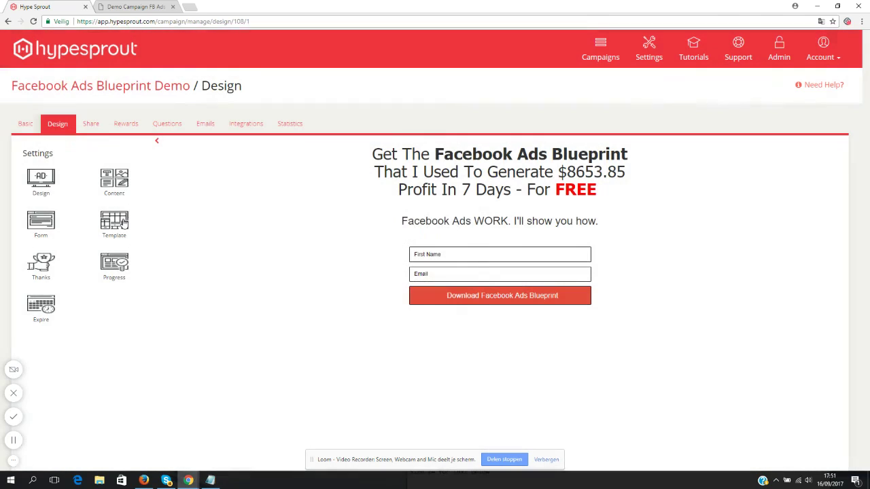
left_click(41, 307)
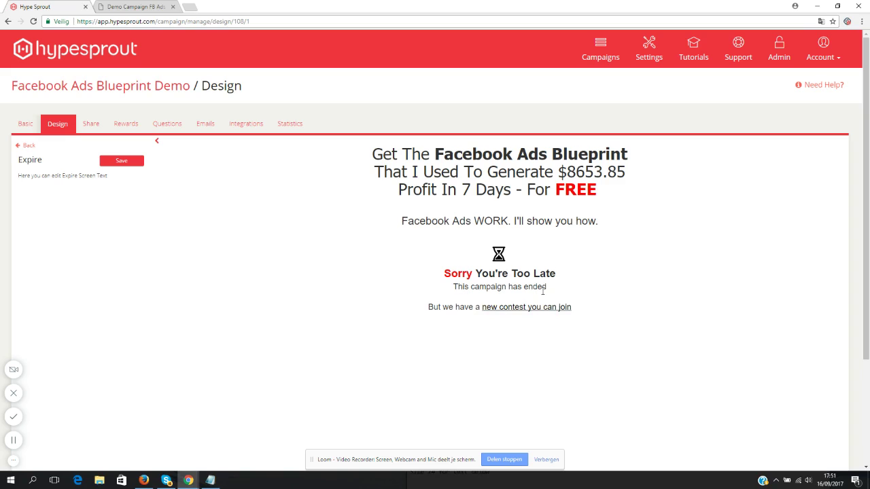
left_click_drag(548, 289, 603, 314)
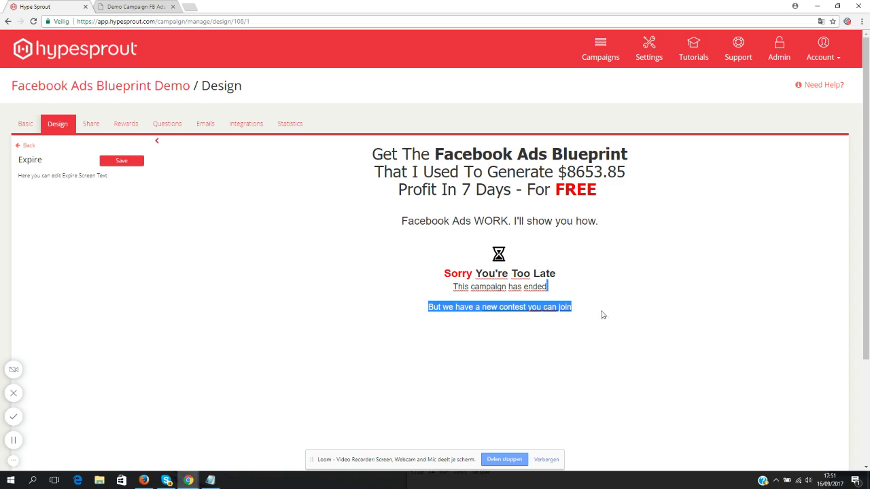
key("BackSpace")
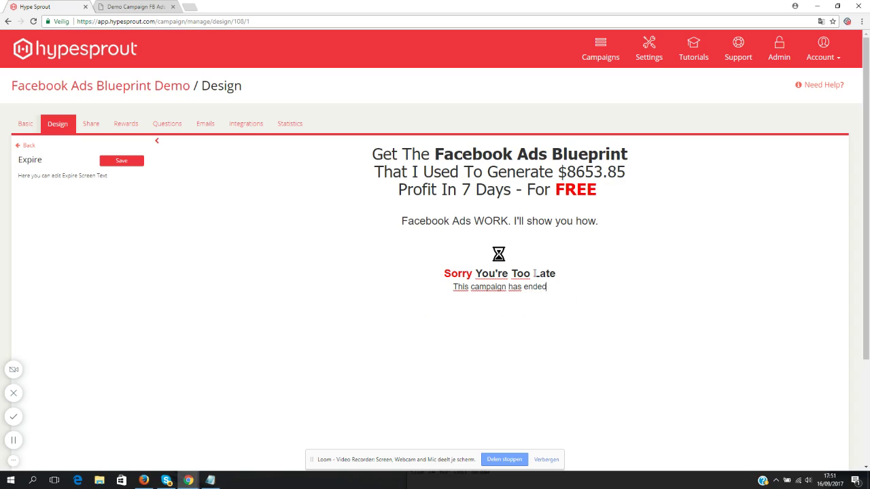
key("Return")
key("BackSpace")
left_click(113, 163)
left_click(26, 145)
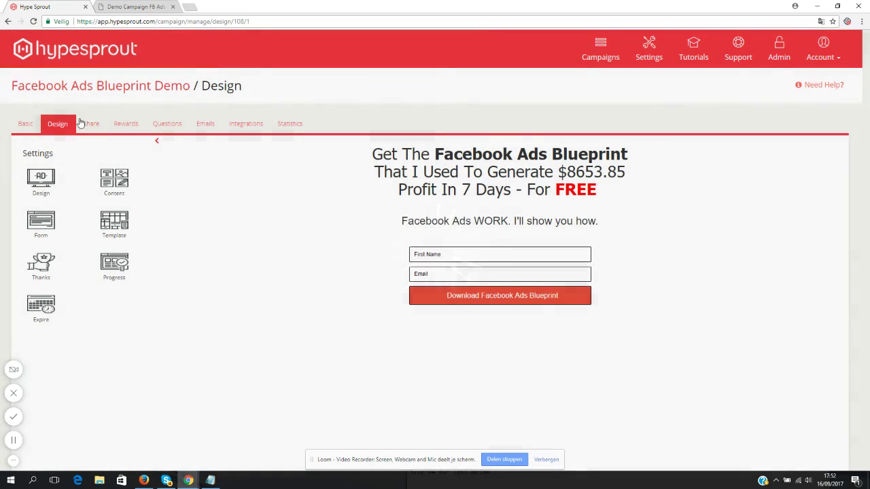
- Open the Share settings and toggle Facebook and Twitter off and back on, keeping all six enabled
left_click(91, 125)
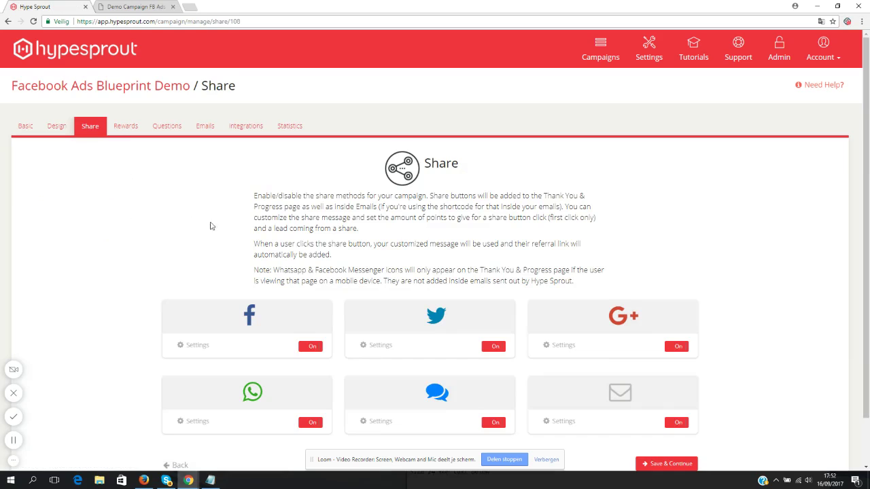
scroll(272, 238, "down", 2)
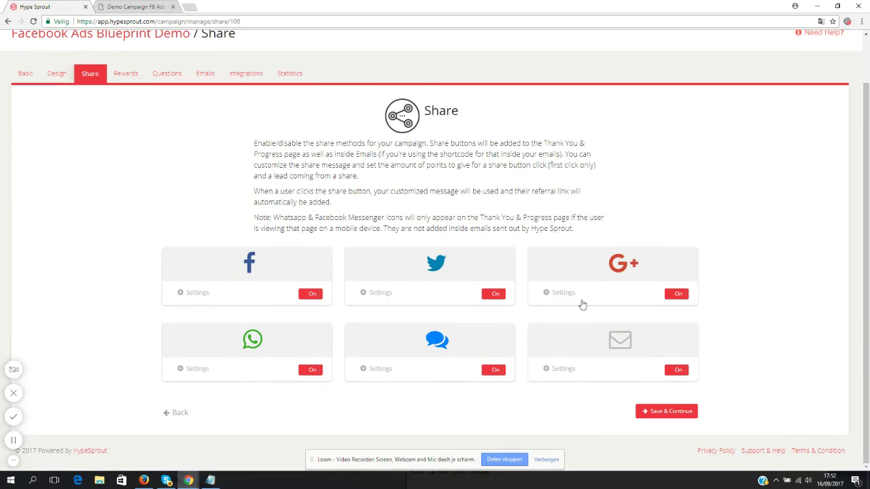
scroll(726, 190, "up", 1)
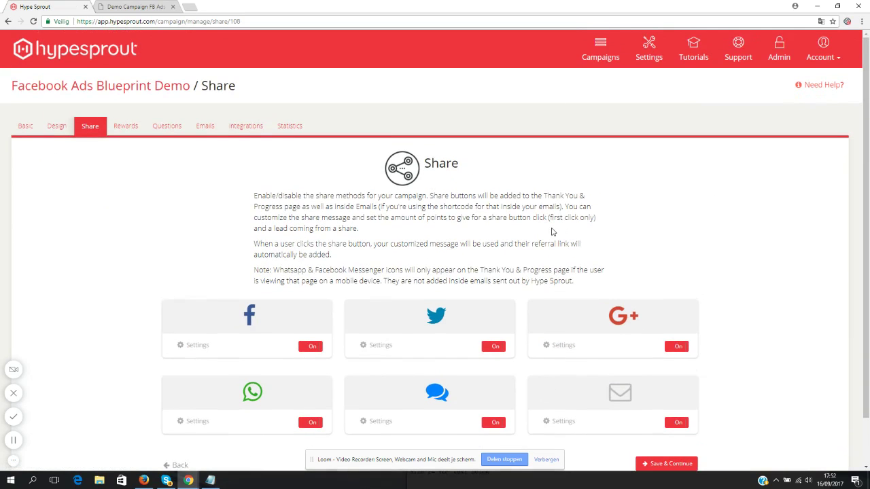
scroll(242, 272, "down", 1)
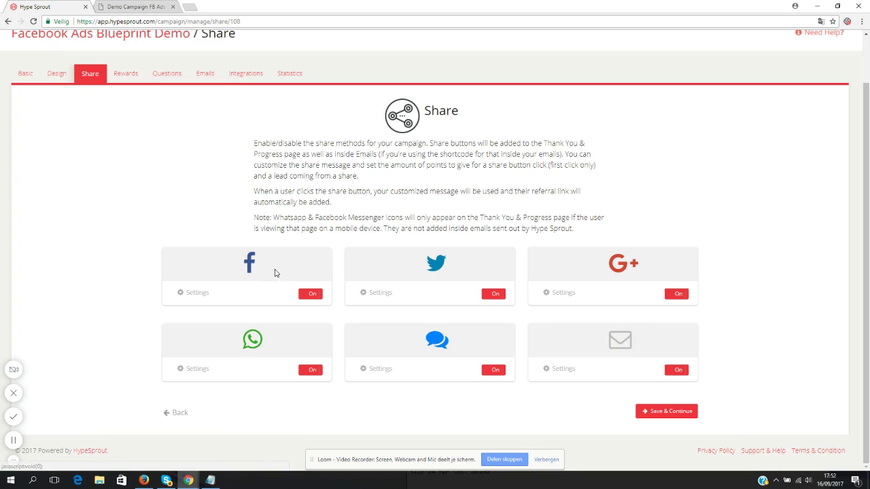
left_click(312, 297)
left_click(493, 296)
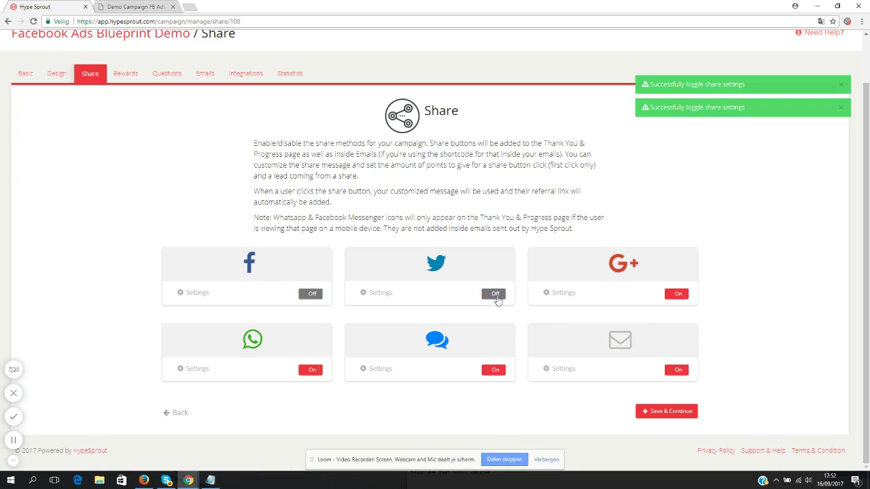
left_click(493, 297)
left_click(312, 296)
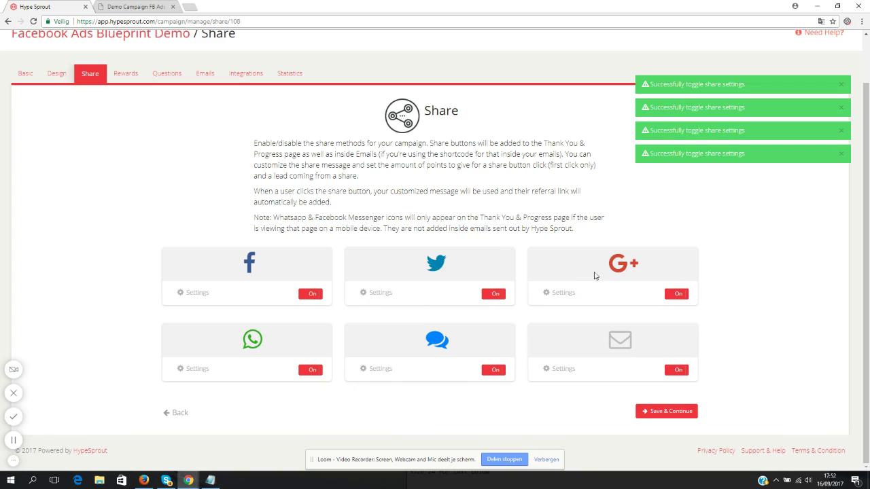
- Give the Facebook share the title 'Grab this FB Ads Blueprint for FREE. It's Awesome!', a description and 100 points
left_click(191, 294)
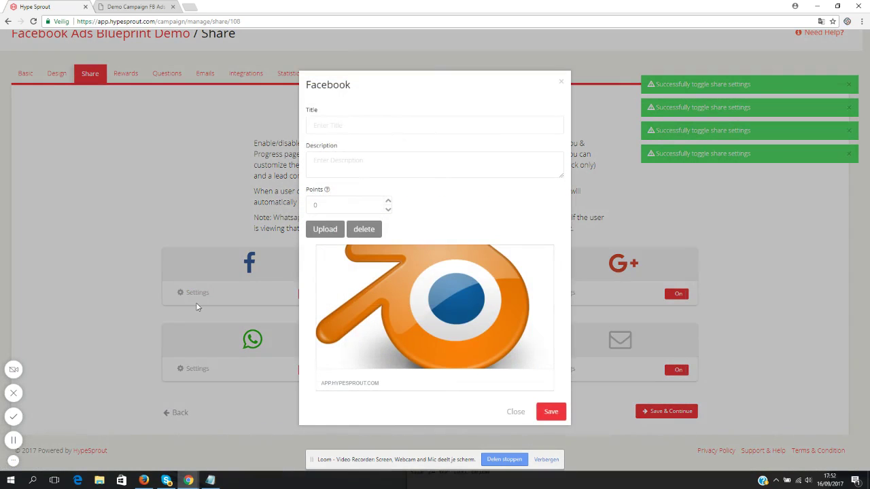
left_click(343, 125)
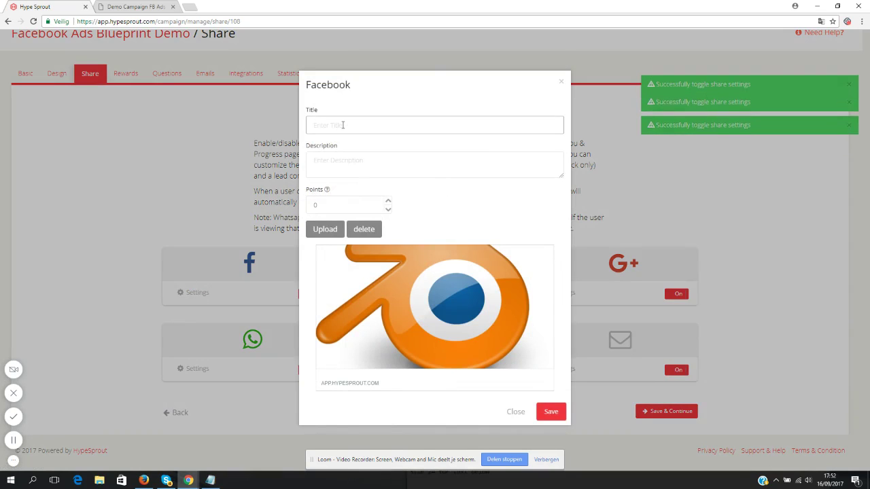
type("Grab")
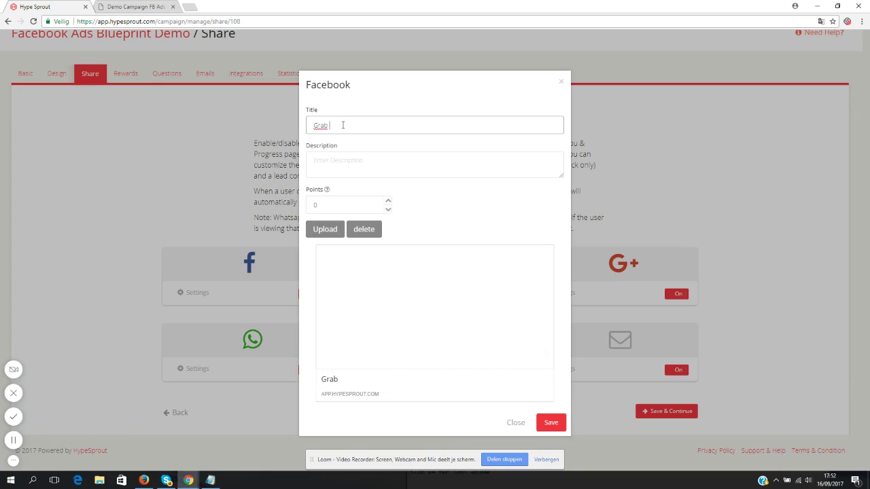
type(" this FB Ads Blueprint (for FREE. It")
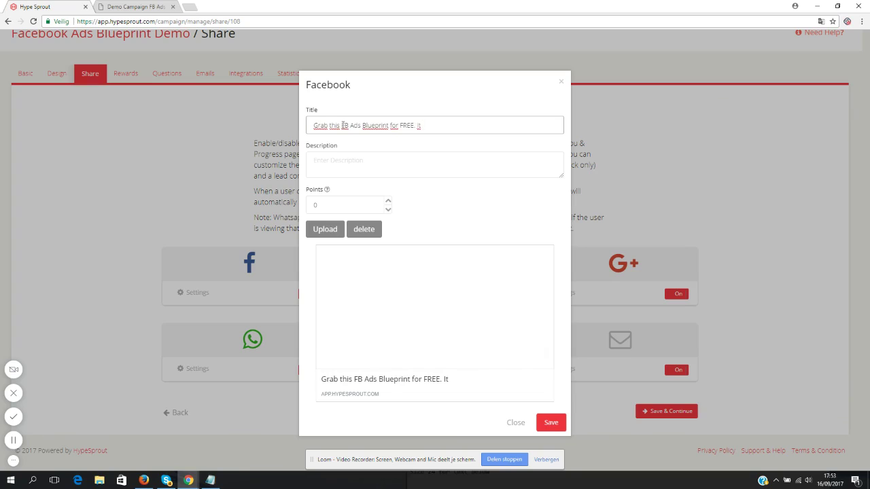
type("'s Awesome!")
left_click(343, 160)
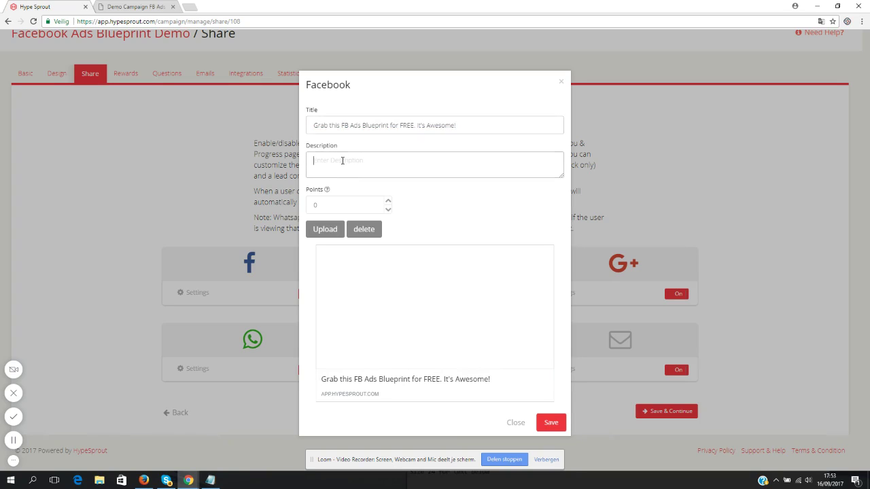
type("W")
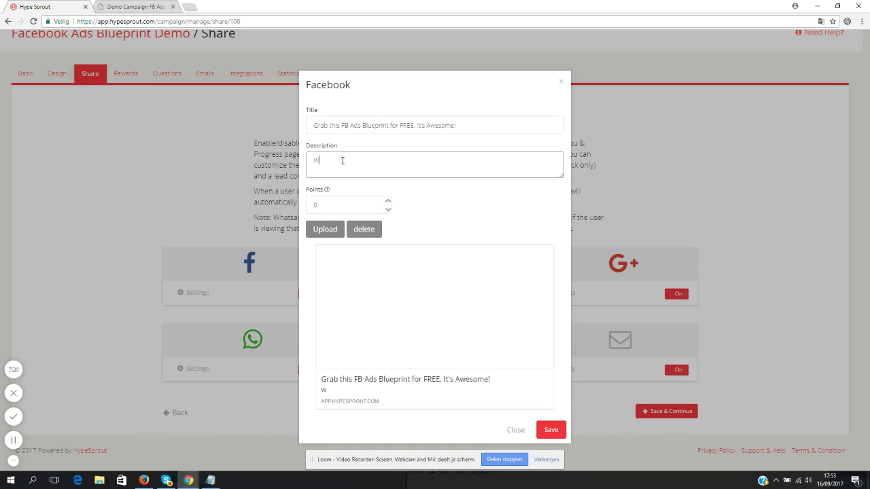
type("ant to learn how to set up profitabl")
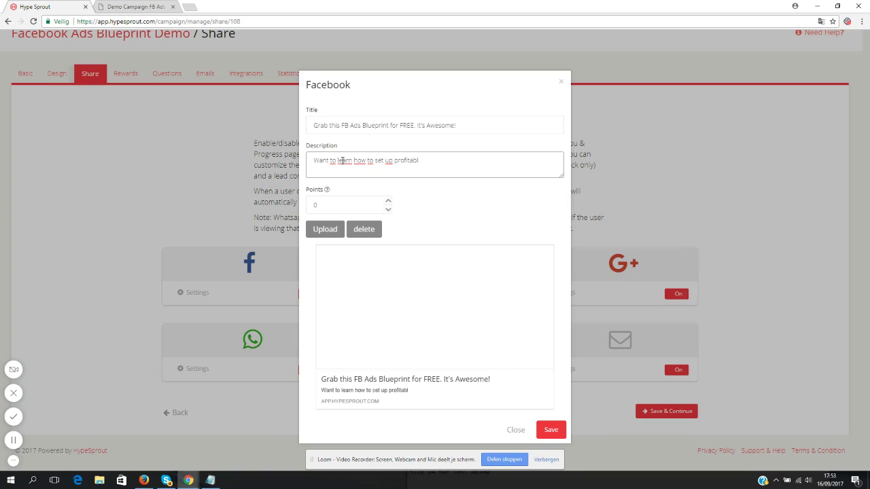
type("a Facebook Ads Campaigns ")
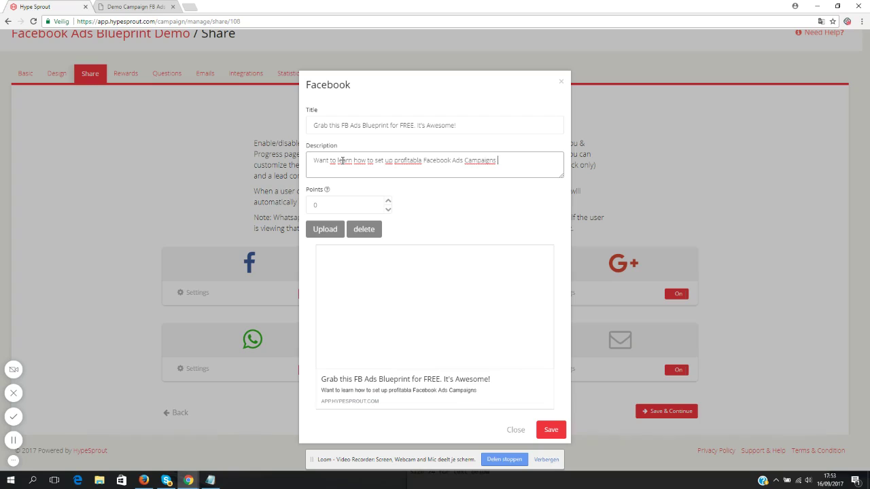
type("for your business? G")
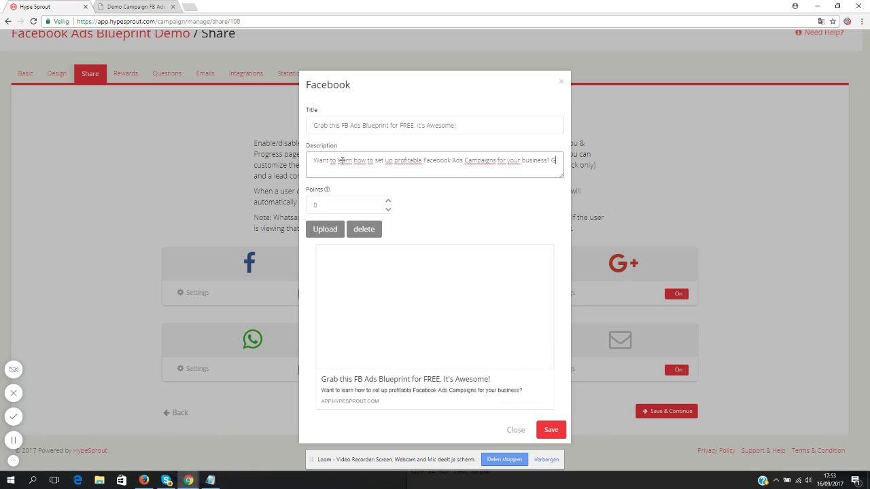
type("et the prove")
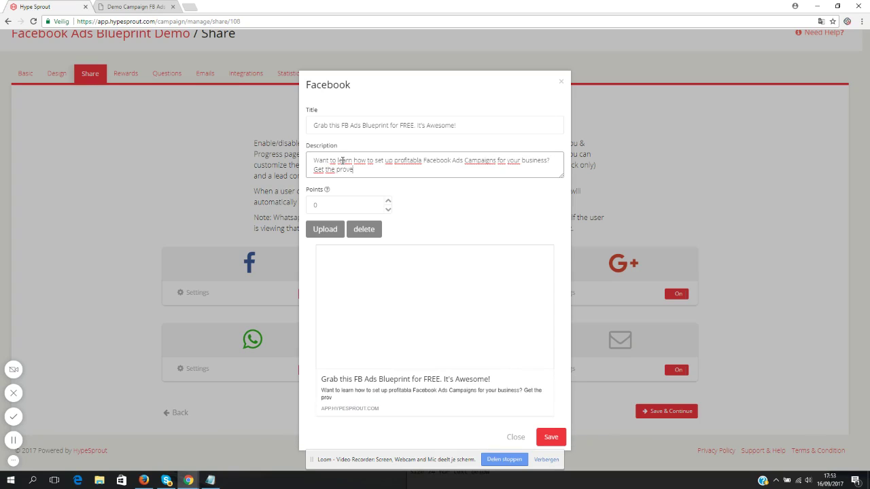
type("n blueprint and start")
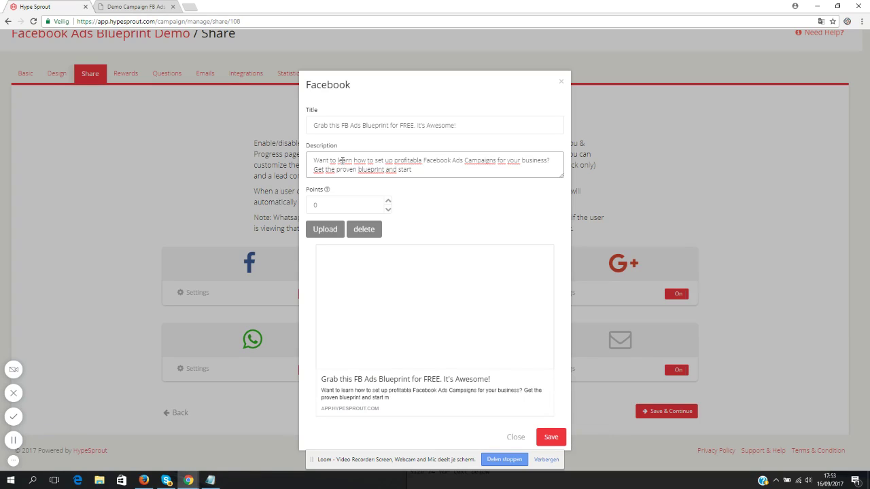
type(" getting results as soon as to")
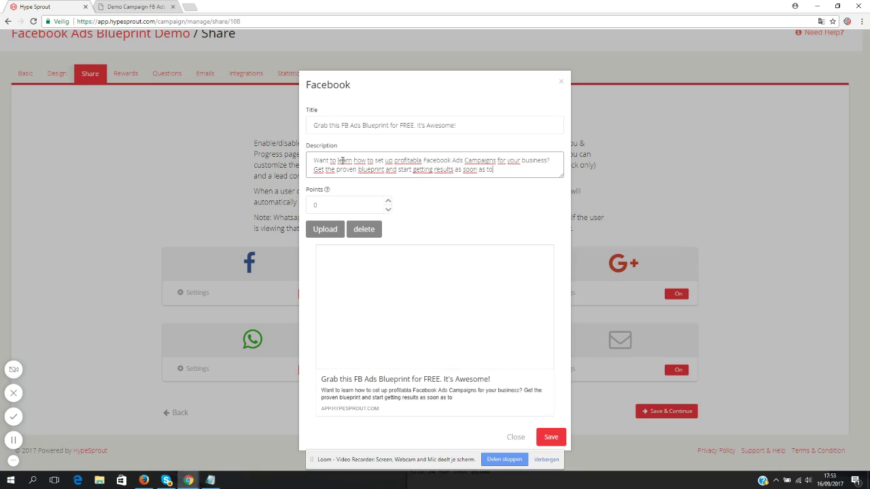
type("morrow.")
double_click(321, 206)
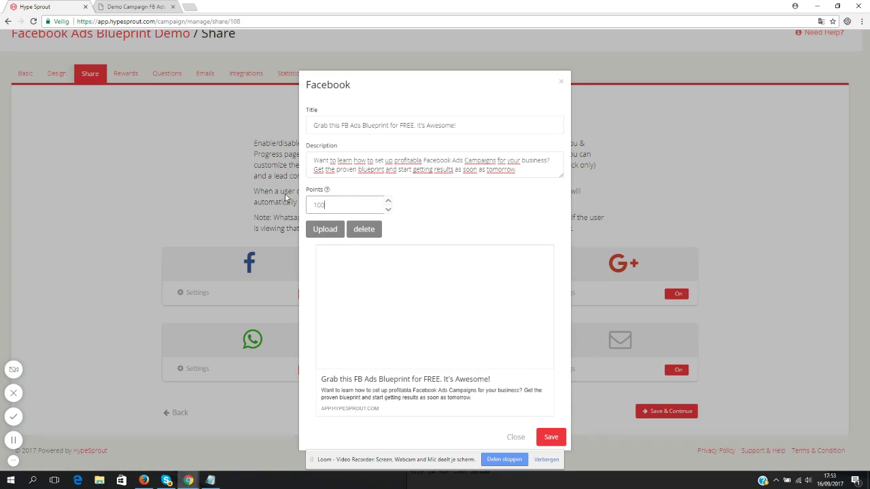
left_click(399, 291)
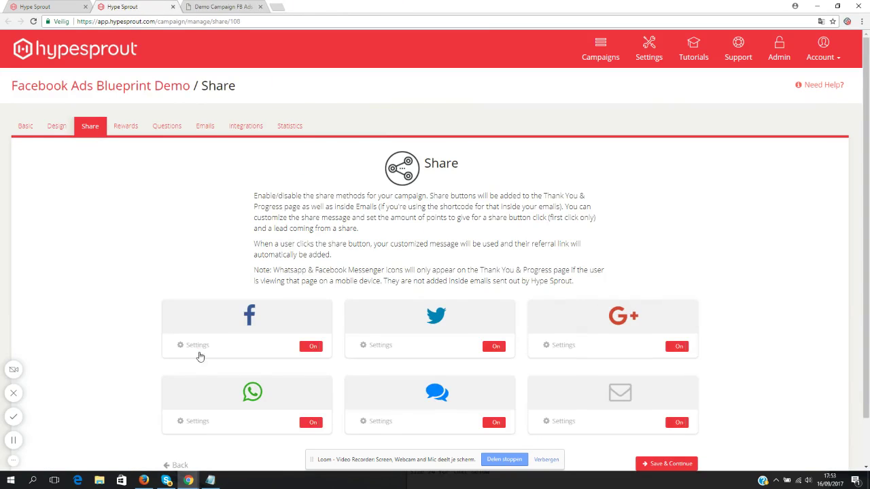
- Change the Facebook share title to 'Get this FB Ads Blueprint for FREE'
left_click(198, 349)
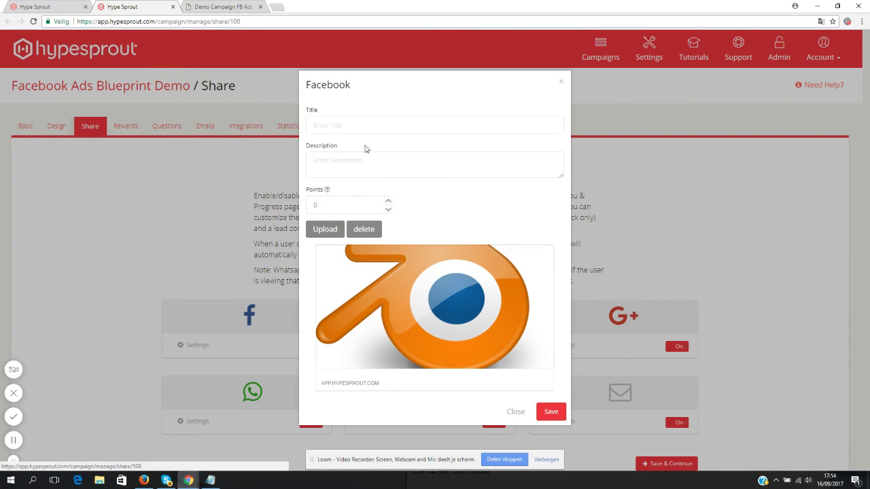
left_click(336, 128)
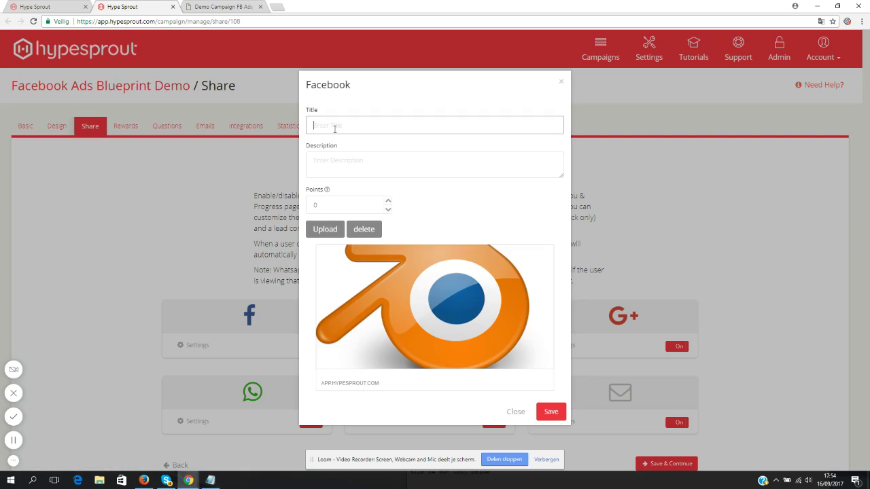
type("Fa")
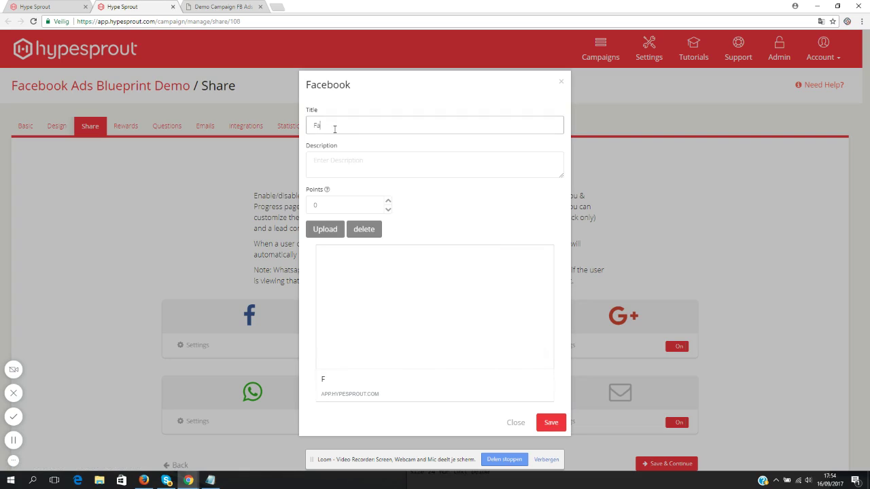
type("cebook")
key("ctrl+a")
type("Get this FB Ads Blueprint for FREE")
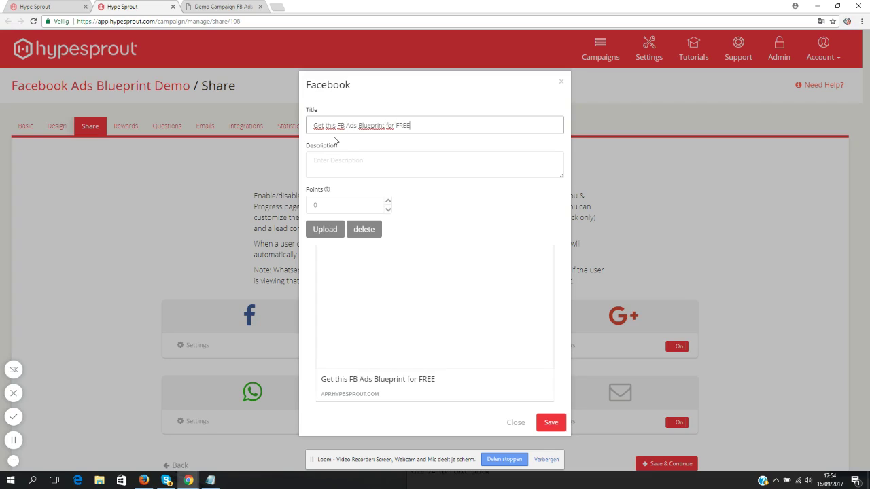
- Set the description to 'It's a proven way to set up profitable campaigns. Get started today' and save
left_click(358, 171)
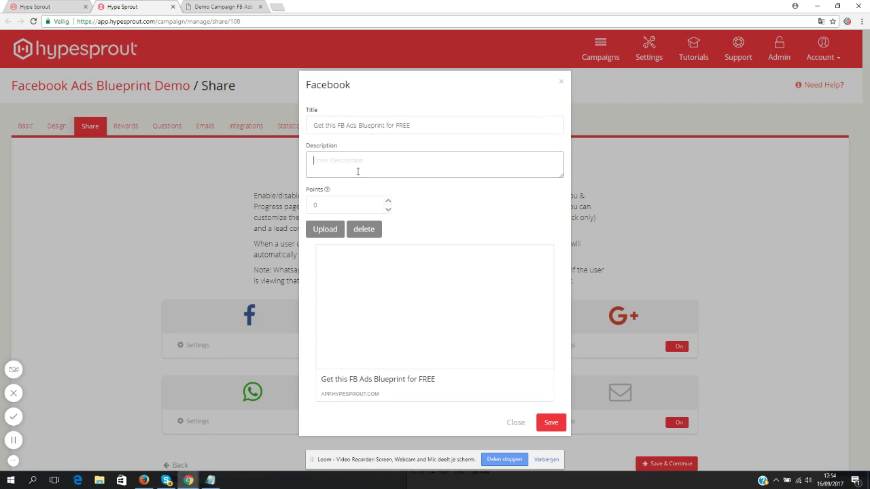
type("I")
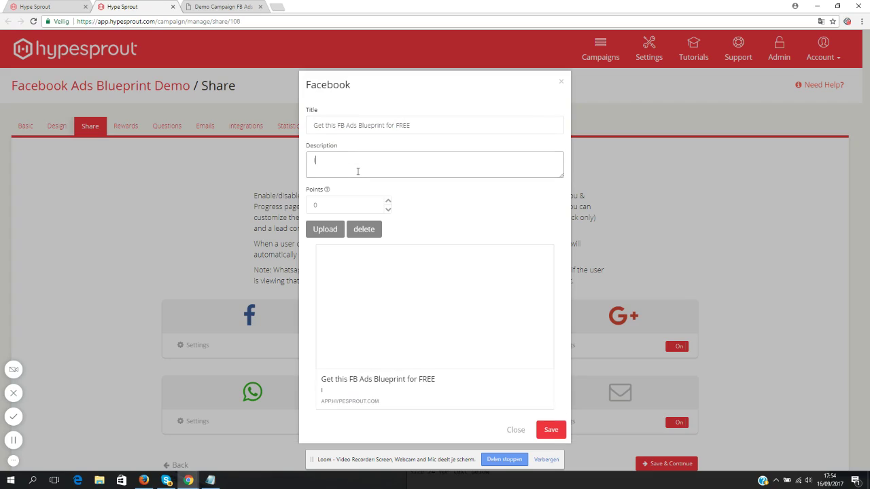
type("t's a proven way to set up profita")
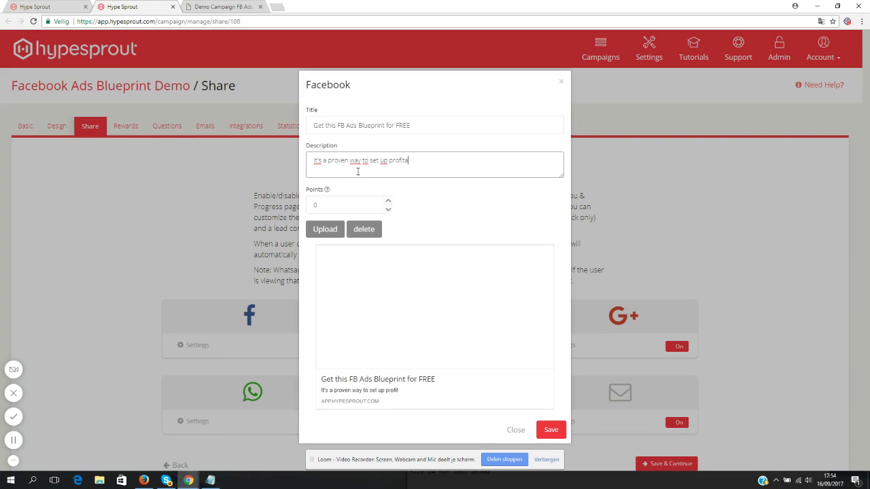
type("ble campaigns. Get stated today")
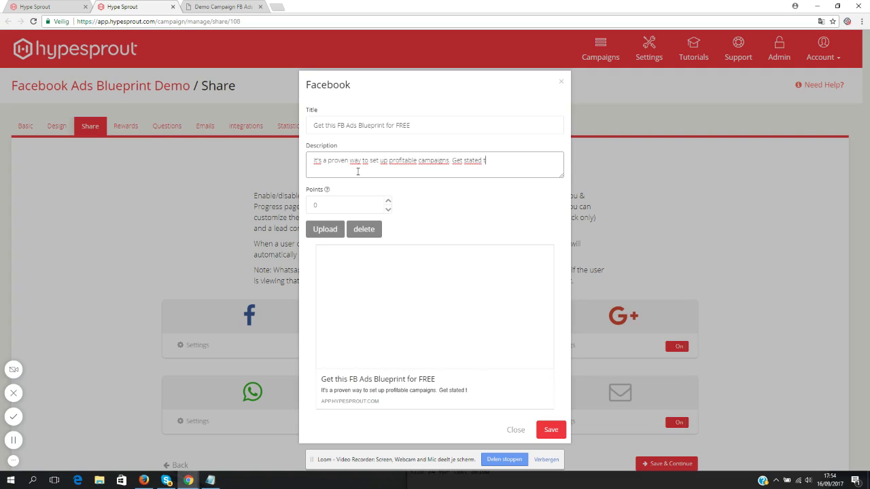
key("BackSpace")
key("BackSpace")
key("BackSpace")
key("BackSpace")
type("d today")
left_click(546, 431)
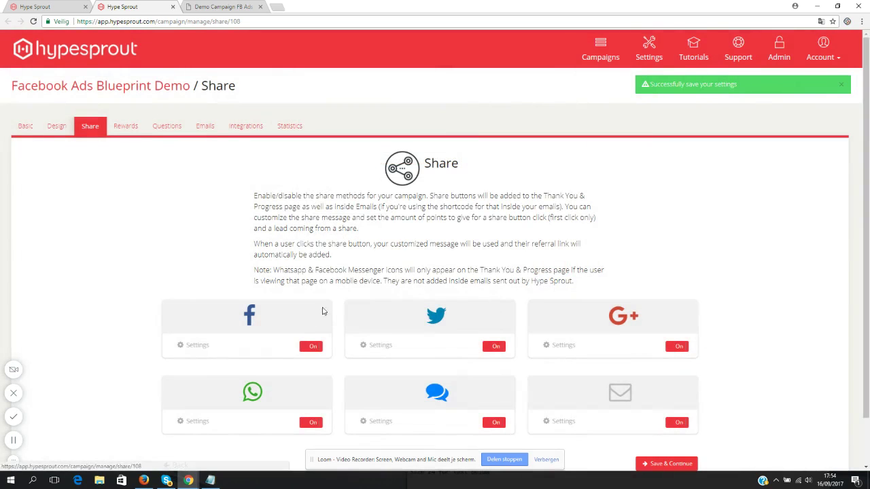
- Upload blue-abstract-background.jpg as the Facebook share image and save the Facebook settings
left_click(197, 347)
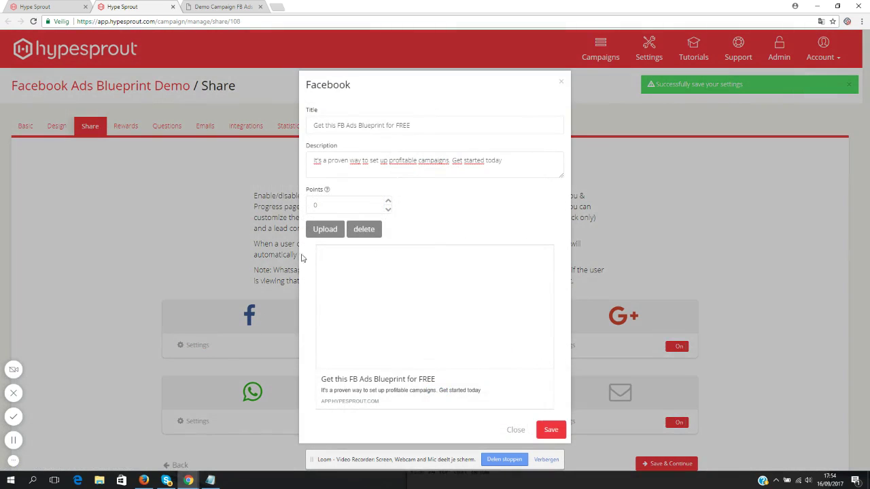
left_click(322, 233)
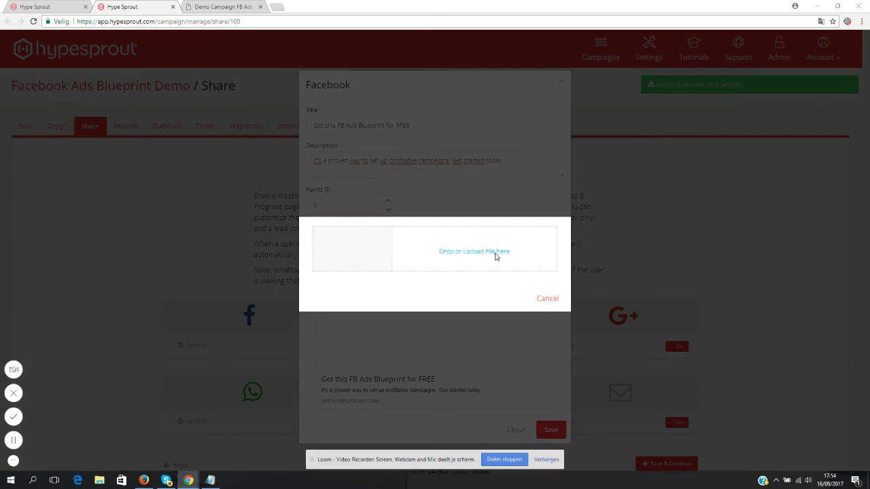
left_click(497, 255)
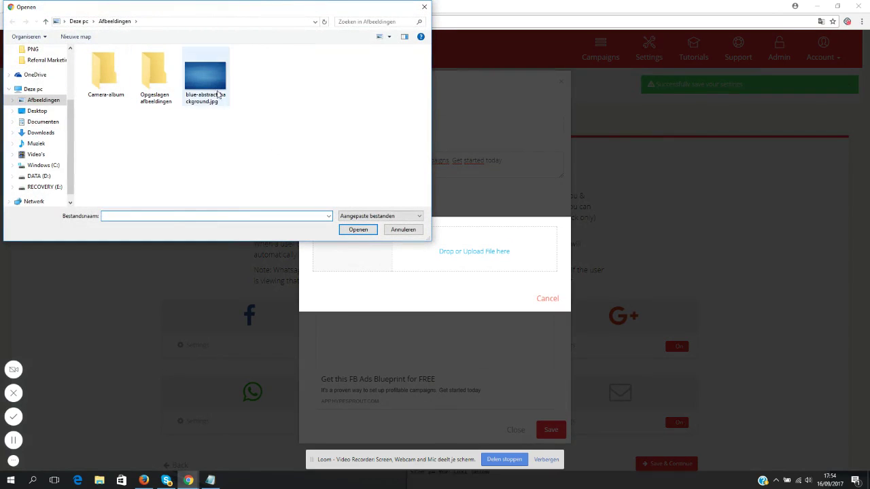
double_click(221, 99)
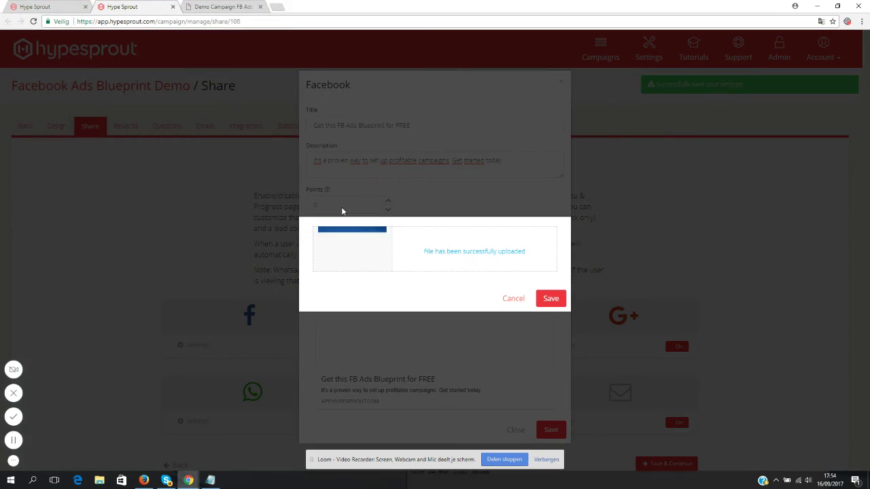
left_click(551, 299)
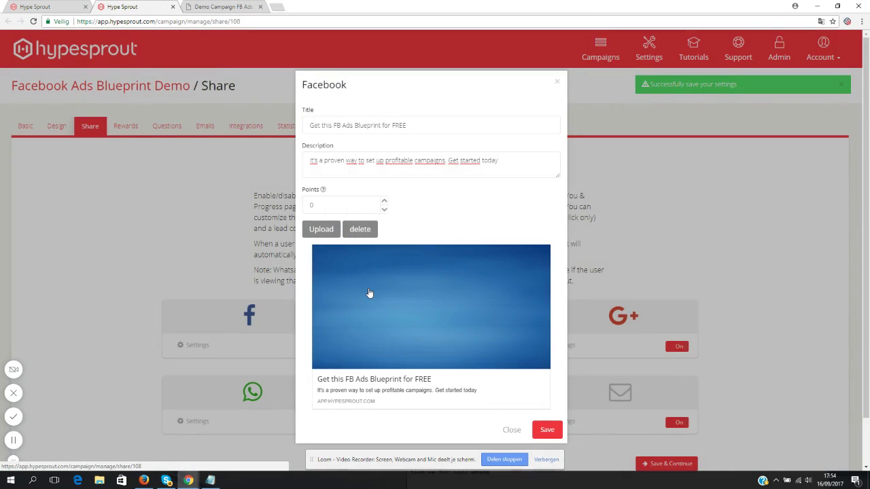
left_click(547, 430)
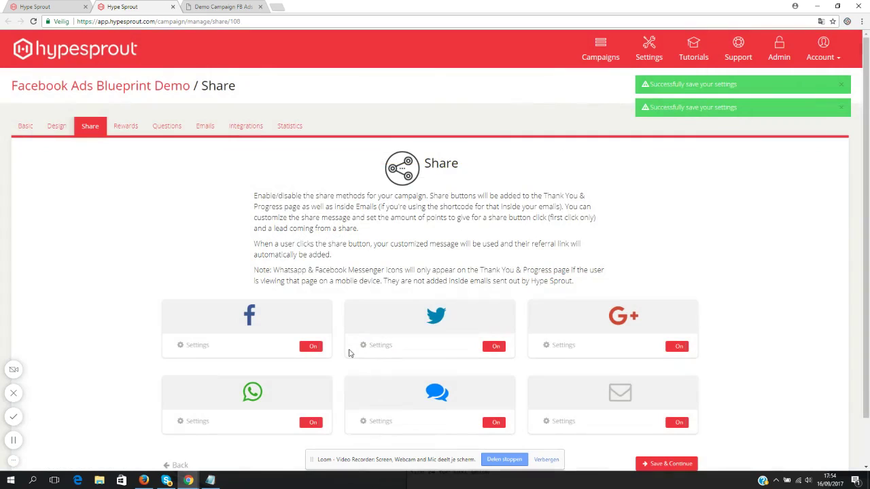
- Enter the tweet 'I just found a great Facebook Ads Blueprint. What do you think?' and save
left_click(385, 346)
left_click(353, 134)
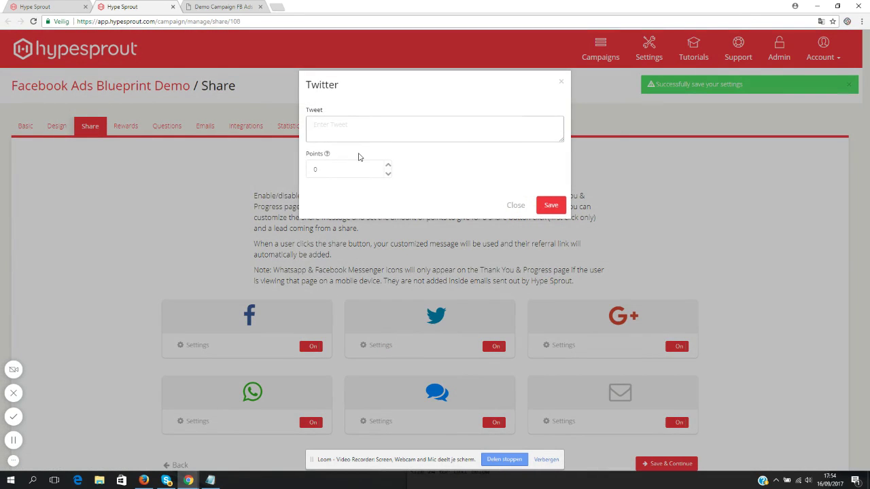
type("I just found a great Facebook a")
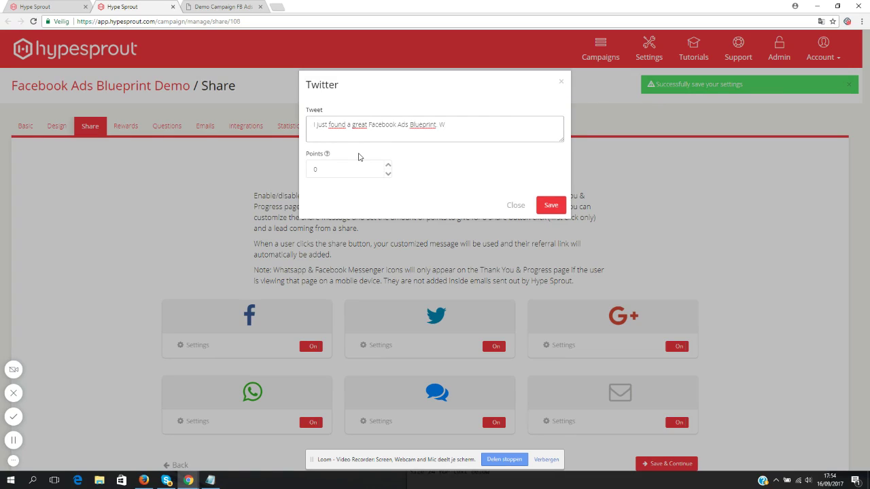
type("u t you t")
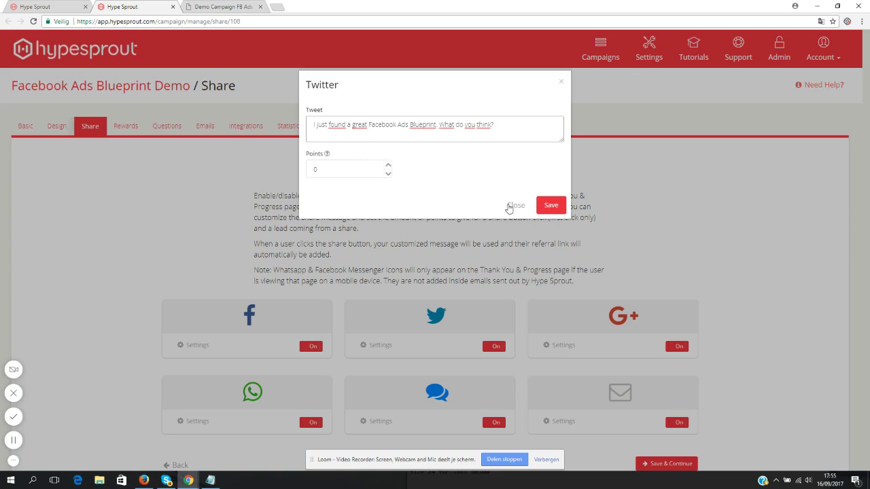
left_click(550, 205)
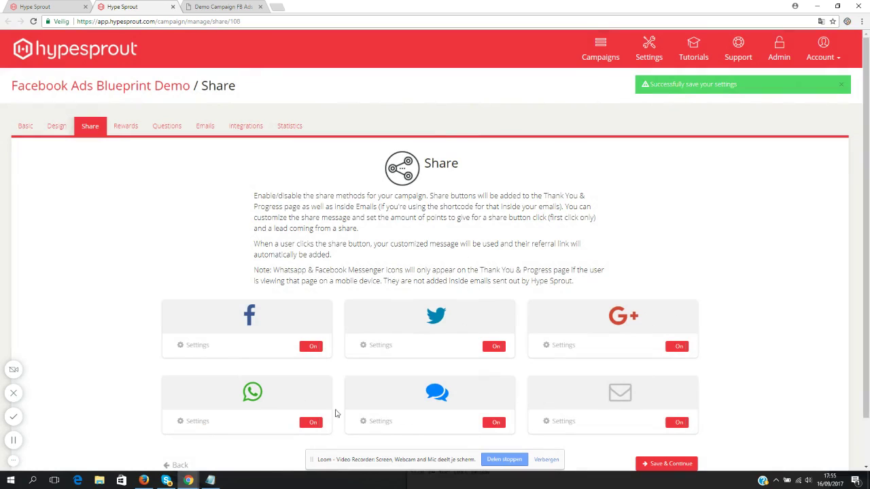
- Check the WhatsApp, Messenger and email share settings without changes, then continue to Rewards
left_click(197, 422)
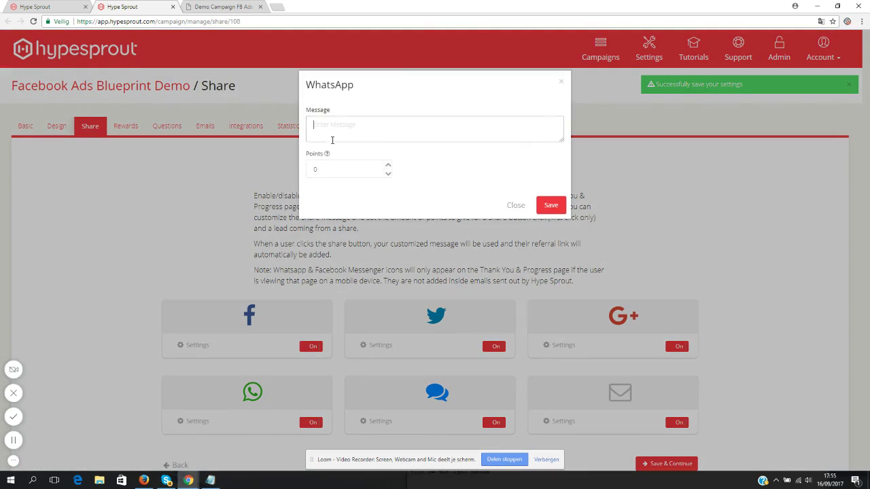
left_click(515, 205)
left_click(381, 422)
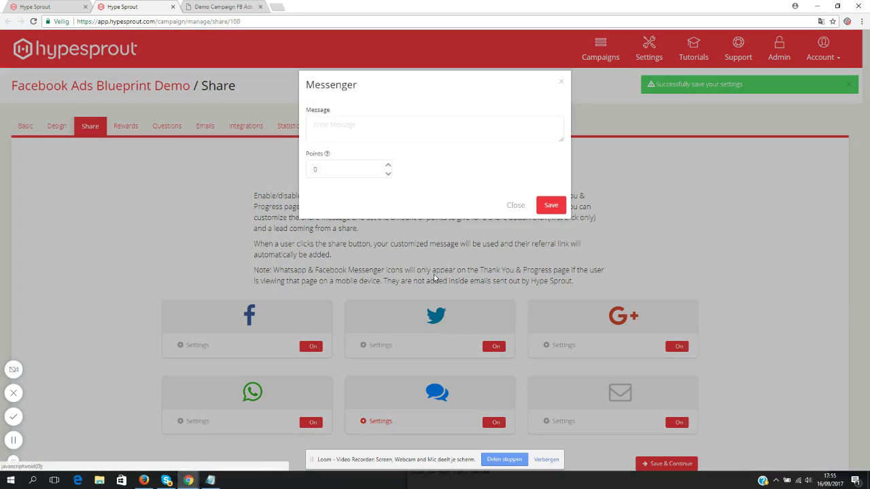
left_click(515, 205)
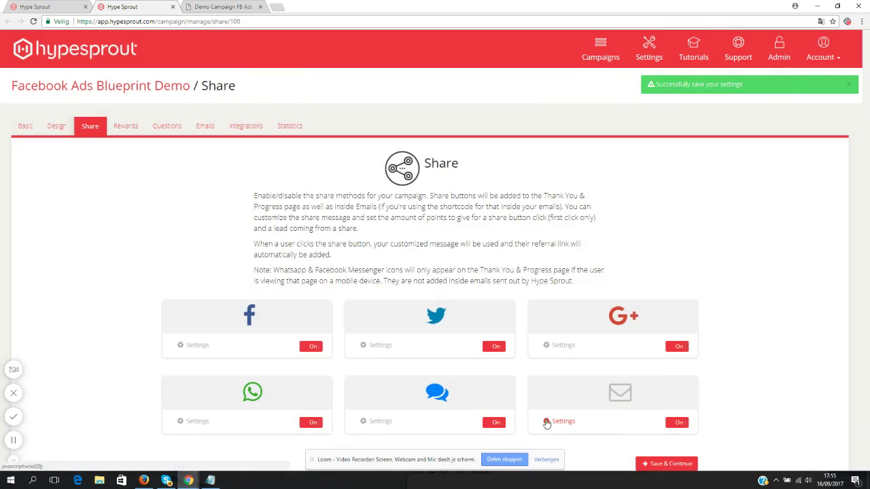
left_click(552, 421)
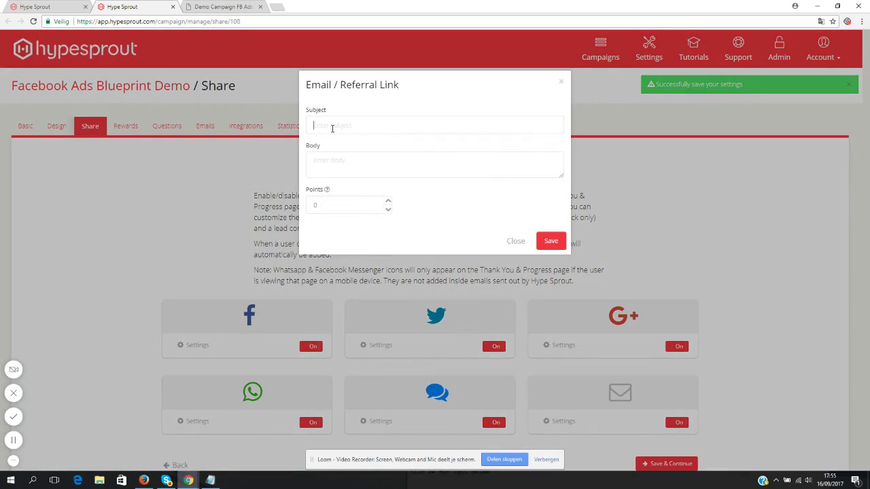
left_click_drag(562, 178, 524, 295)
left_click(519, 329)
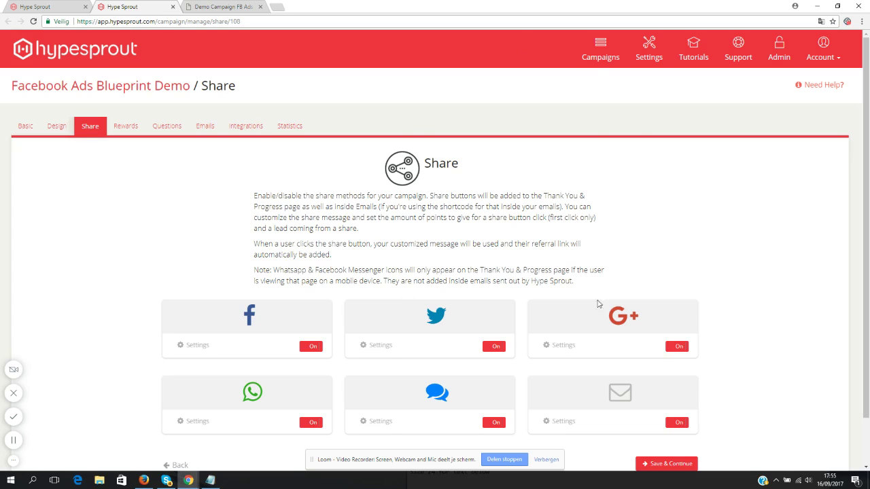
left_click(656, 465)
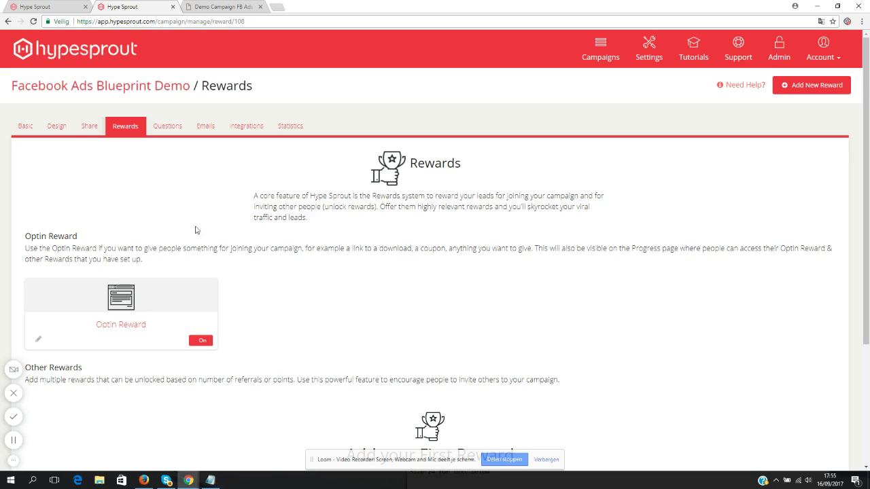
- Give the Optin Reward the description 'Facebook Ads Blueprint'
scroll(91, 214, "down", 2)
scroll(130, 243, "up", 1)
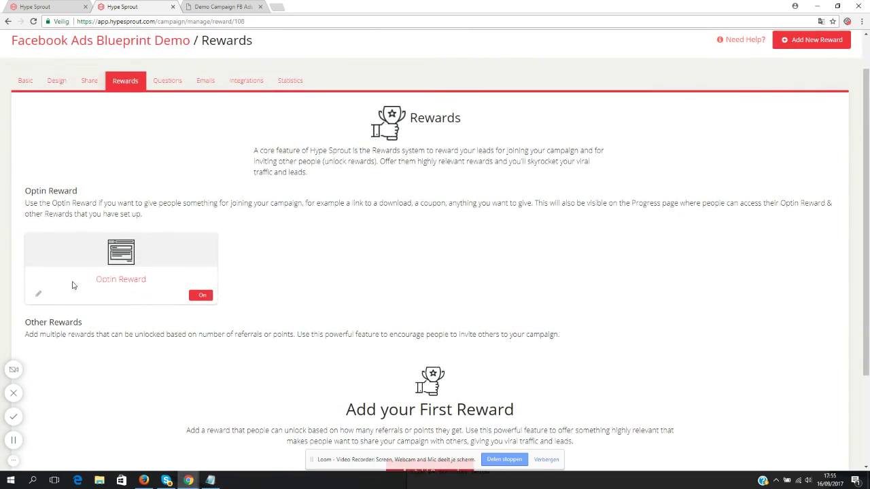
left_click(38, 296)
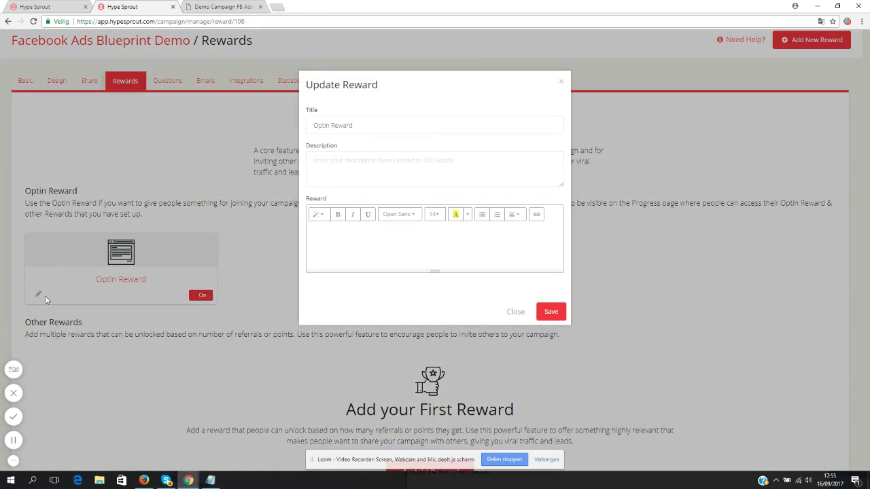
left_click(517, 312)
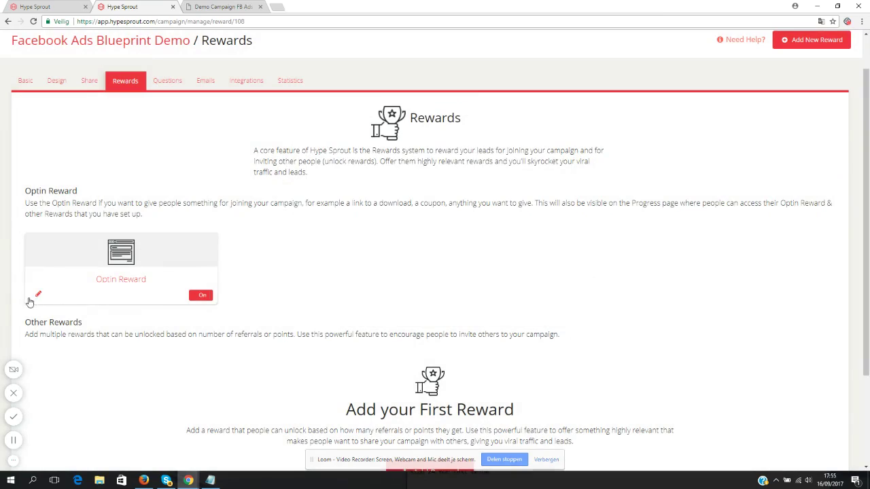
left_click(38, 295)
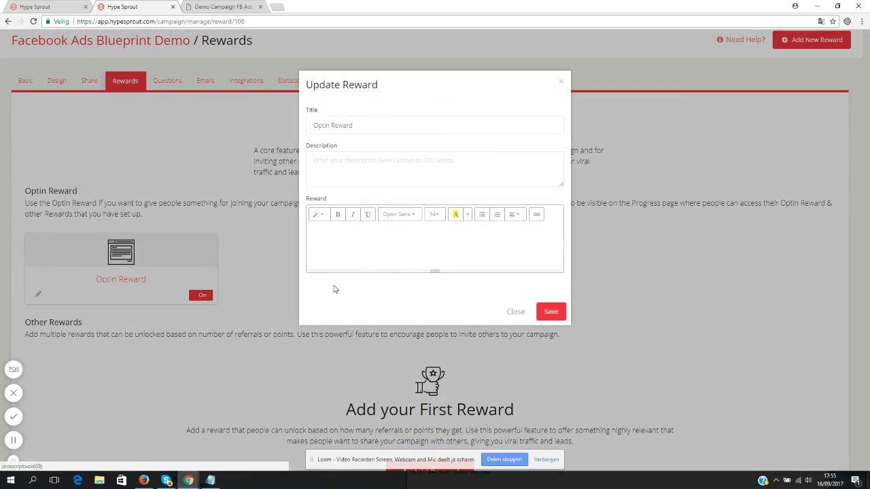
left_click(371, 175)
type("F")
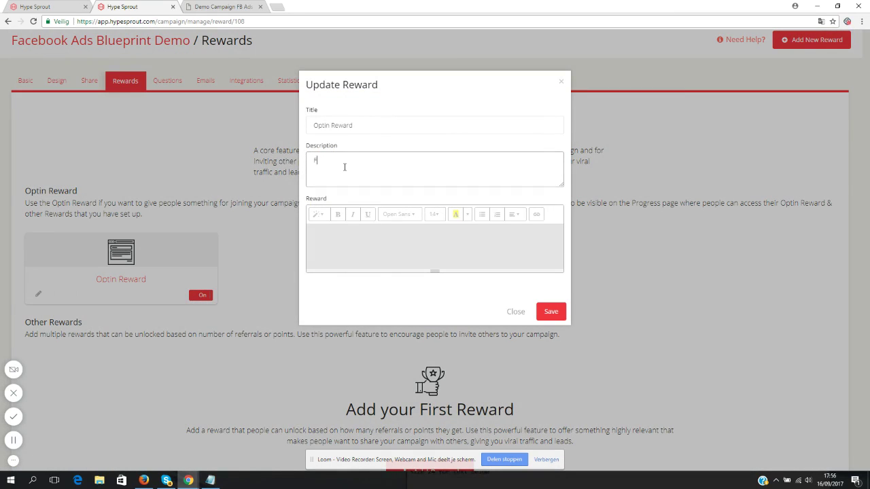
type("acebook Ads Blueprint")
- Write the reward text 'Download the blueprint right here' and select 'right here'
left_click(413, 132)
left_click(408, 238)
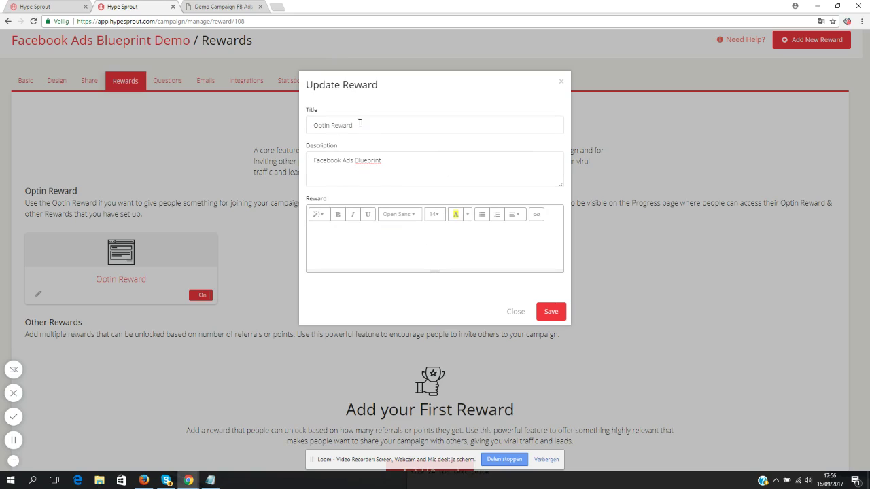
left_click(375, 169)
left_click(357, 244)
type("ownload the blueprint right here")
left_click_drag(409, 233, 379, 232)
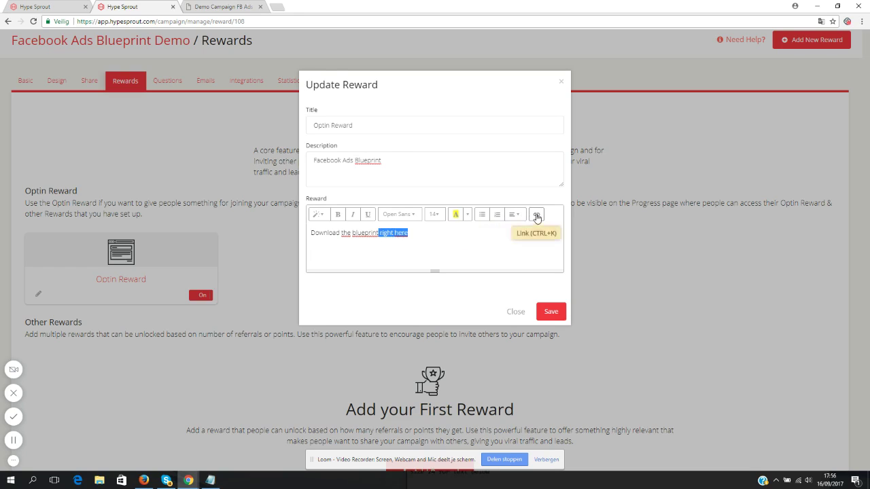
left_click(536, 214)
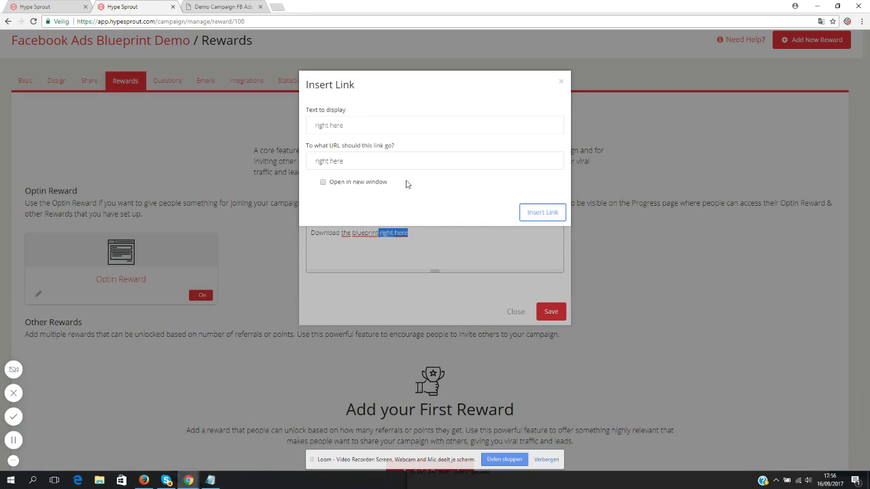
triple_click(362, 161)
type("http:/")
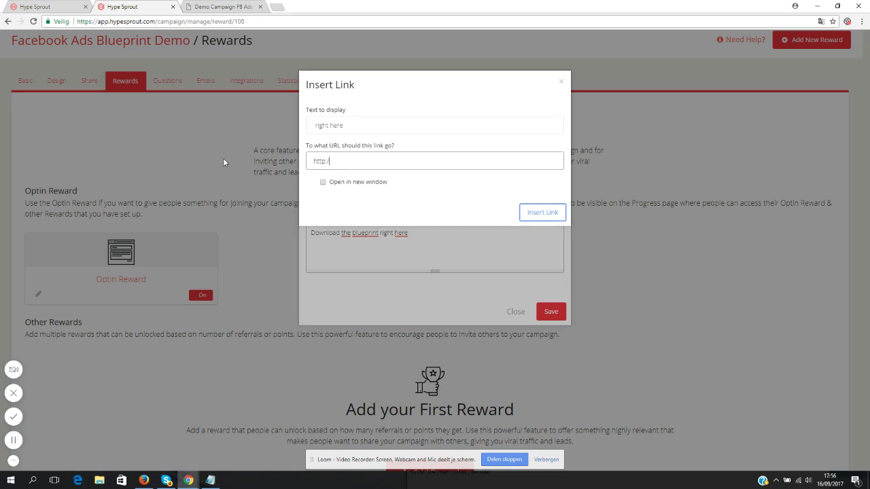
type("/www.google.com")
left_click(339, 184)
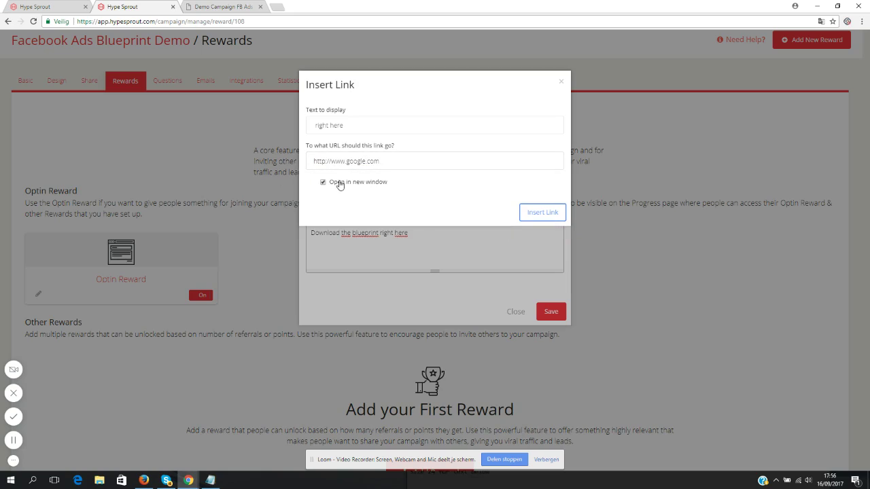
triple_click(393, 163)
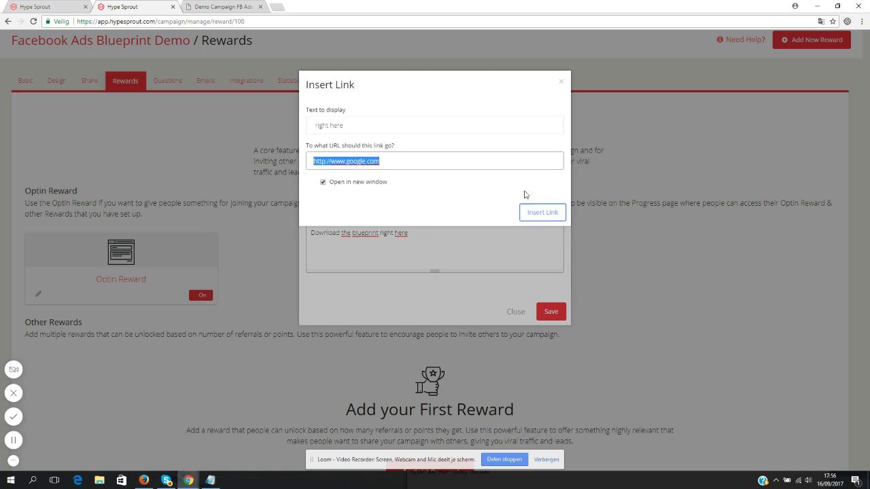
left_click(550, 219)
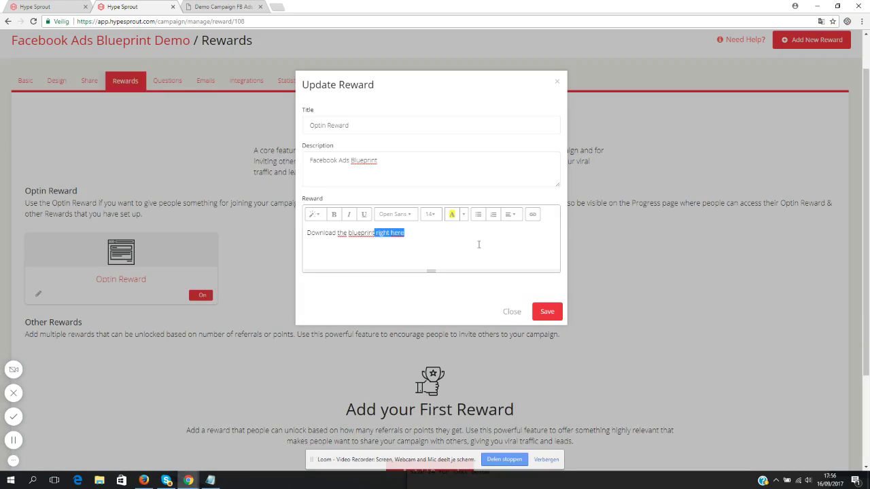
left_click(404, 233)
left_click_drag(405, 233, 376, 233)
left_click(446, 232)
- Save the Optin Reward, recheck and resave it, then go to the Design settings
left_click(548, 312)
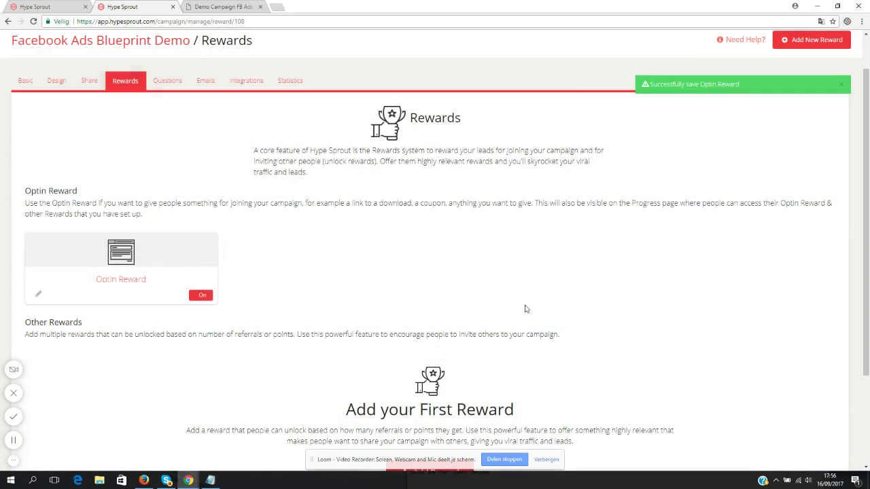
left_click(39, 294)
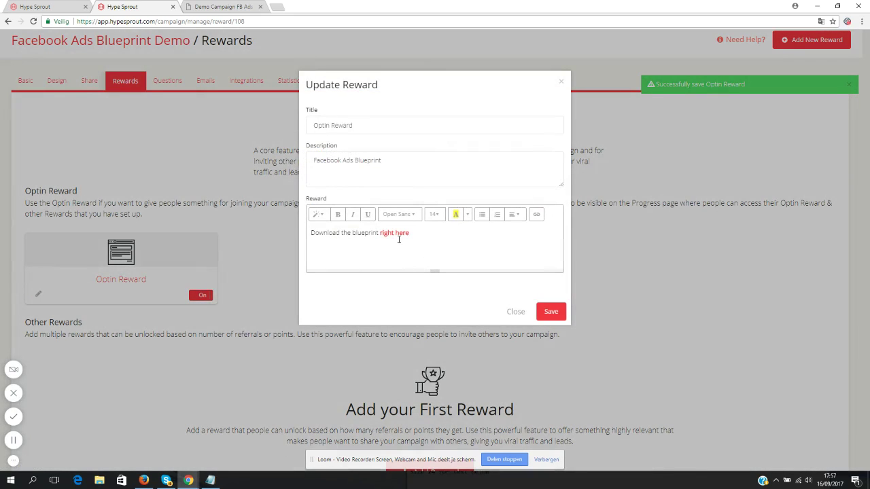
left_click(550, 311)
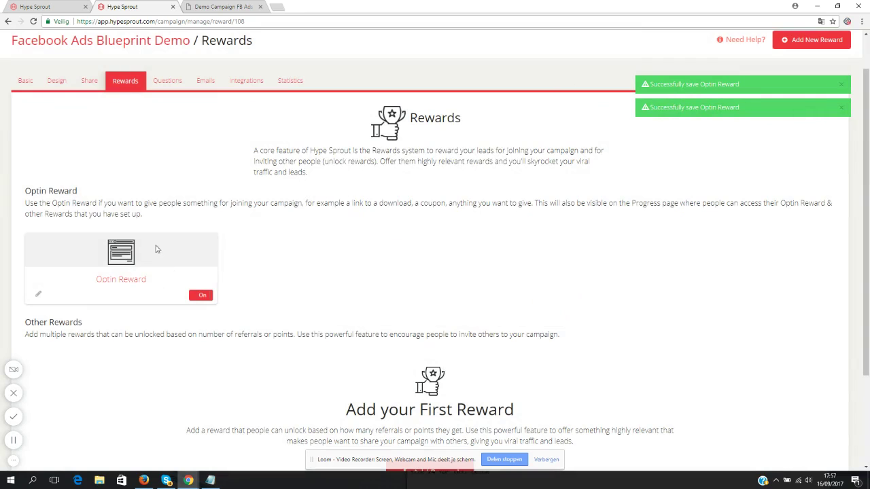
left_click(60, 82)
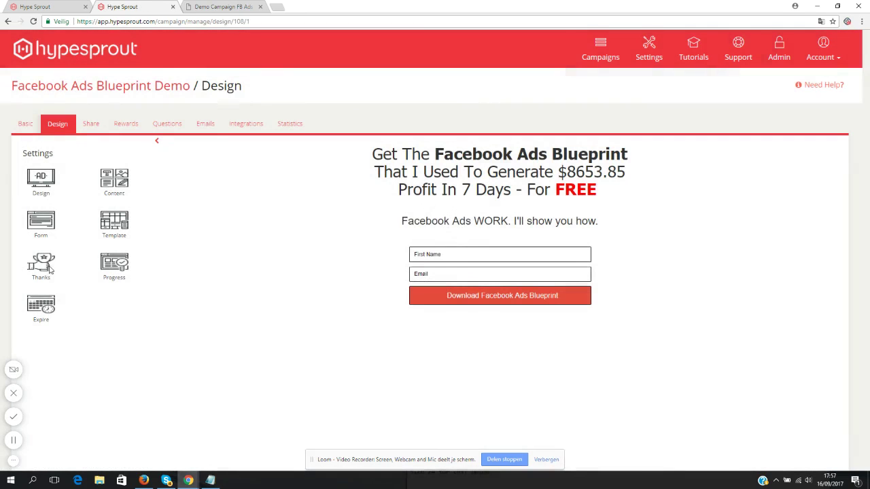
- Preview the locked Optin Reward on the Thanks screen, save the Thanks message, then return to Rewards
left_click(51, 265)
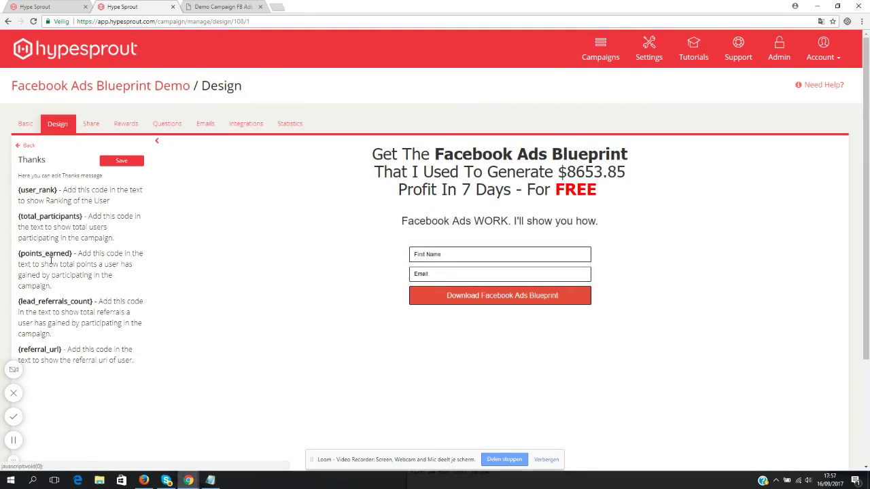
scroll(197, 275, "down", 2)
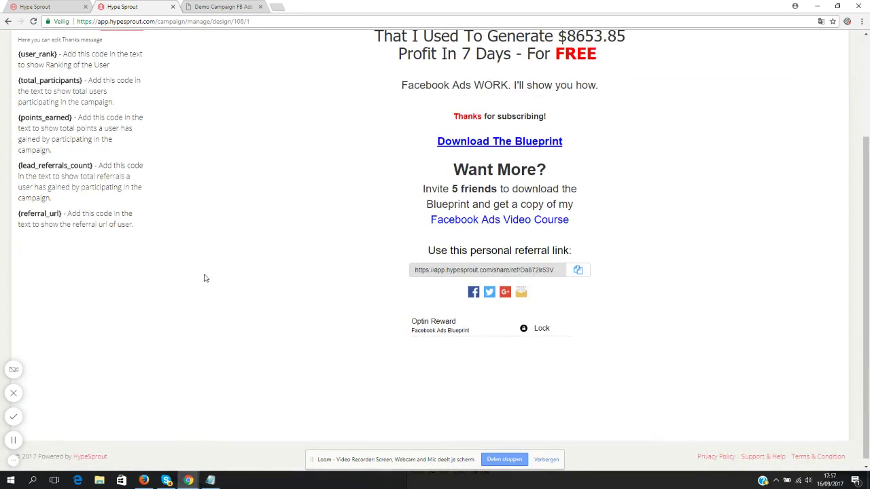
triple_click(415, 324)
left_click(412, 327)
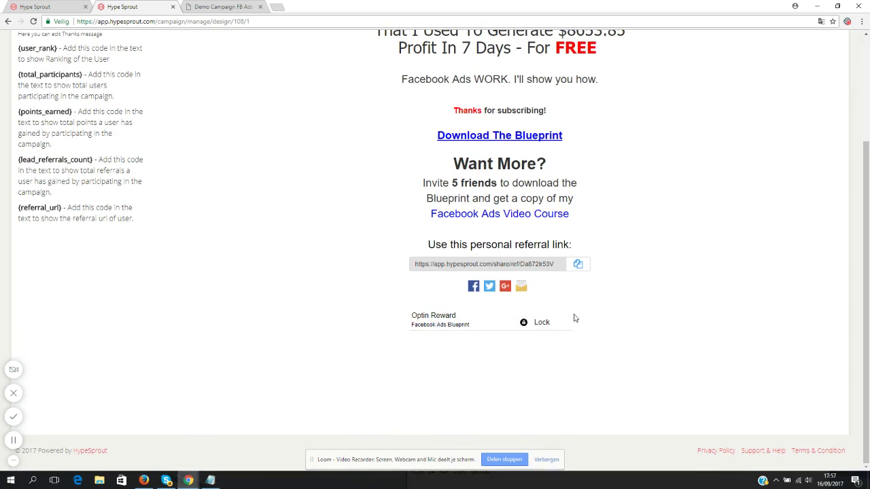
left_click(541, 323)
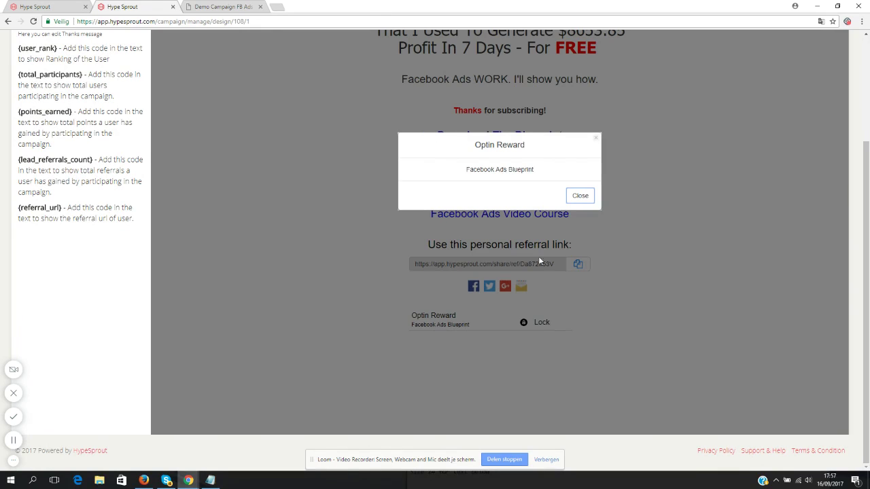
left_click(579, 197)
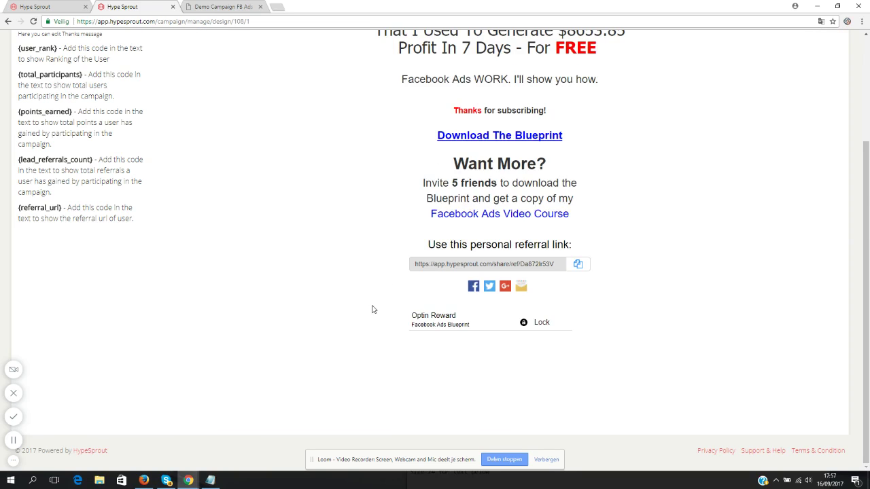
scroll(546, 324, "up", 3)
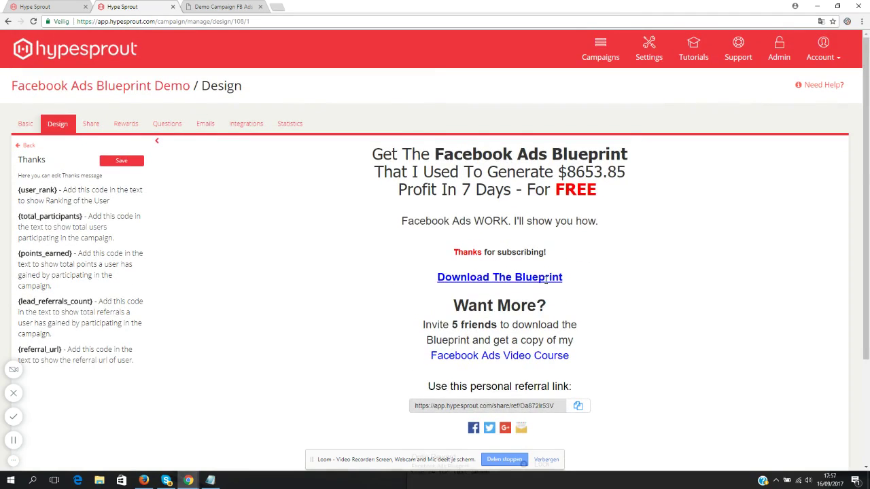
scroll(204, 255, "down", 3)
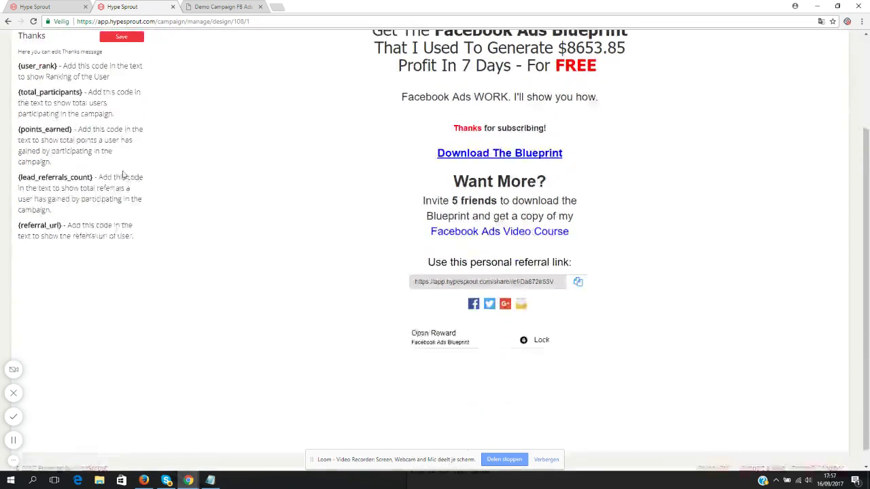
scroll(119, 170, "up", 3)
left_click(121, 162)
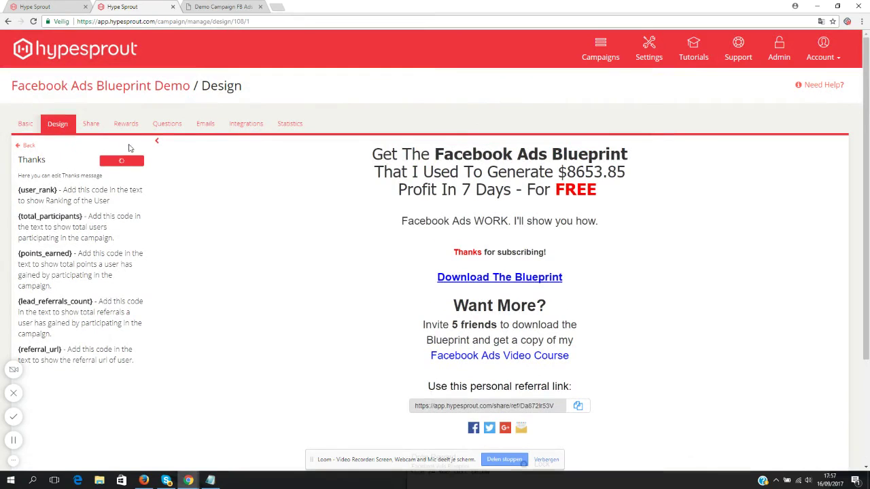
left_click(132, 127)
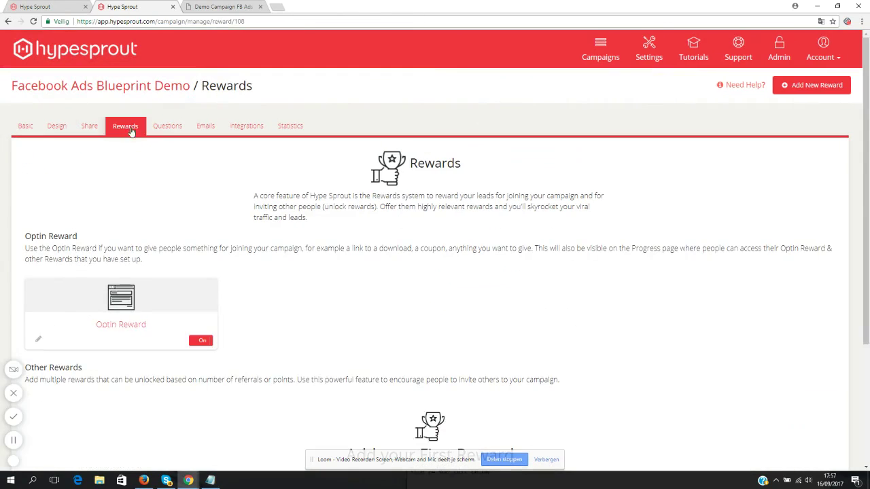
- Add a reward titled 'Facebook Ads VIDEO Course' described 'My 7-part video course about profitable Facebook Ads'
scroll(111, 235, "down", 2)
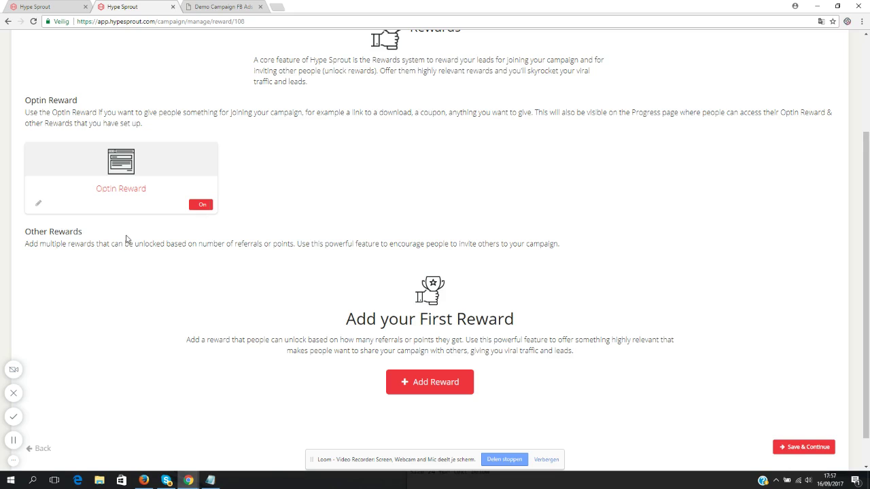
left_click(445, 393)
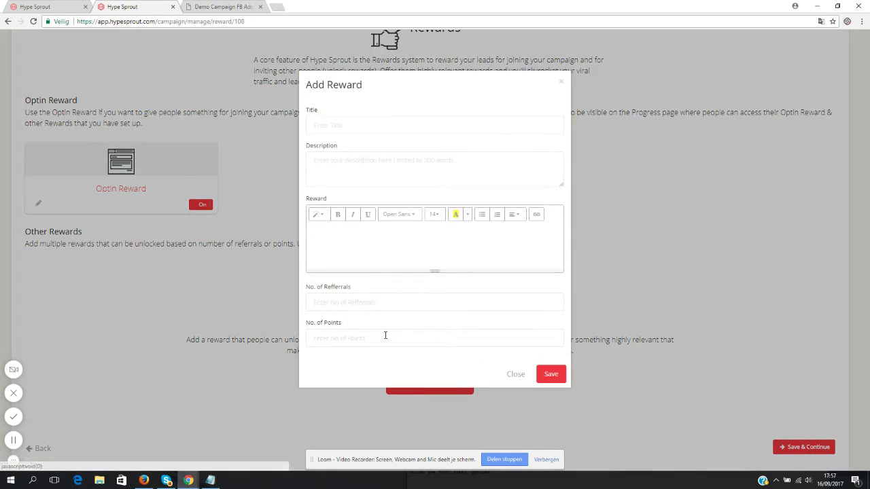
left_click(346, 126)
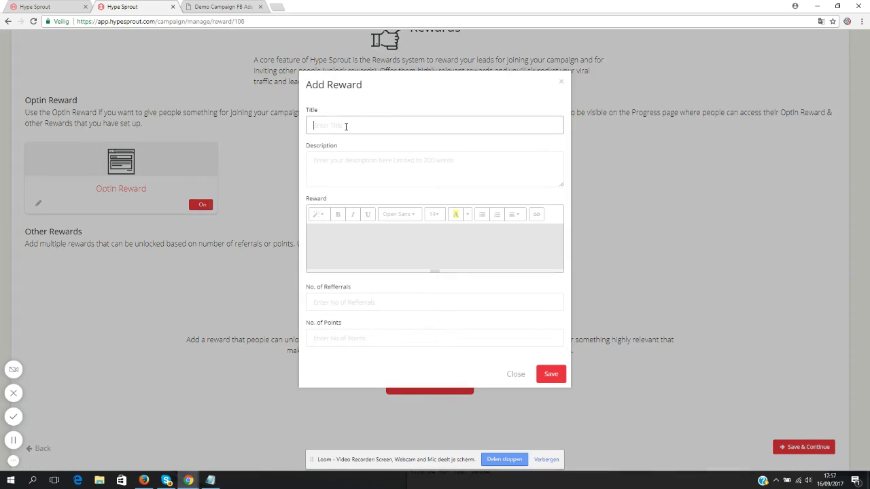
type("Free")
key("BackSpace")
key("BackSpace")
key("BackSpace")
type("Facebook Ads VIDEO Course")
left_click(410, 164)
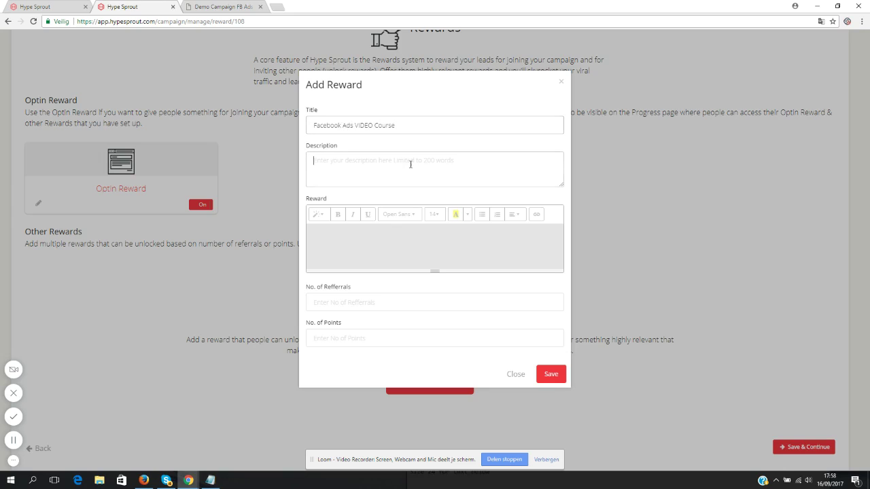
type("My 7-par")
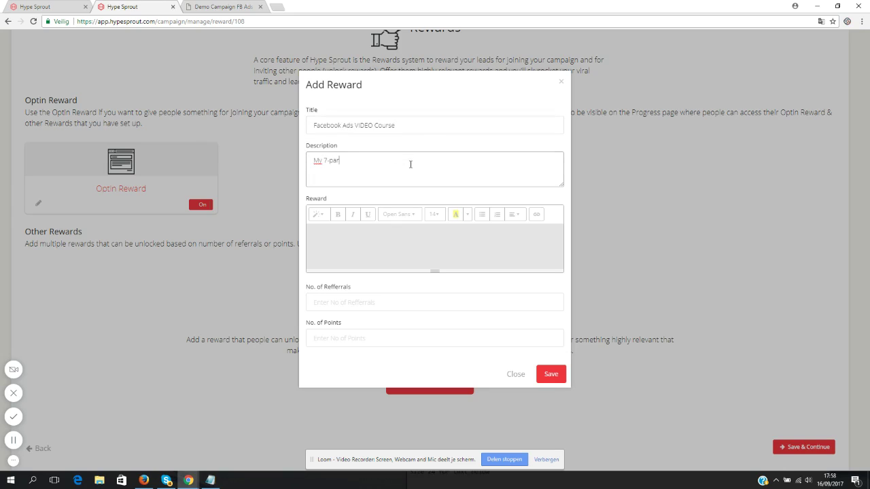
type("t video course about profitable Facebook Ads")
- Write the reward content 'Download link : click here to download' and select 'click here to download'
left_click(401, 237)
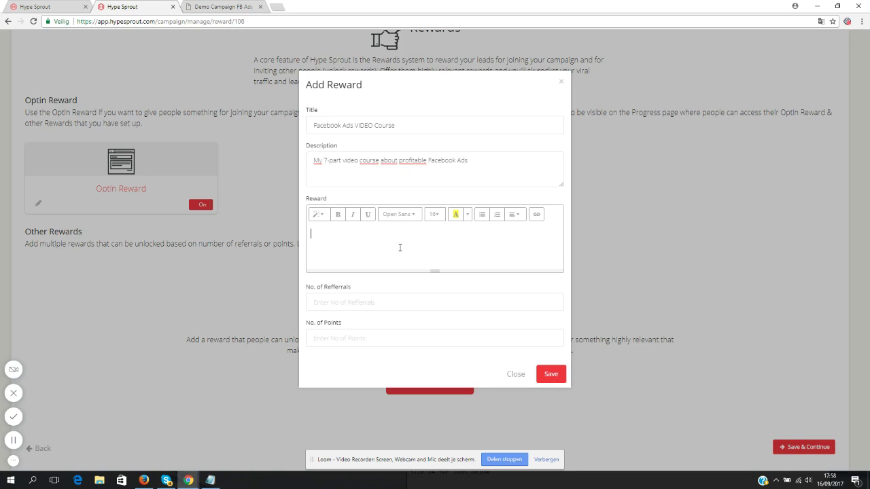
type("Download link here")
left_click_drag(359, 233, 404, 238)
key("BackSpace")
type(": click here to download")
left_click_drag(447, 237, 366, 237)
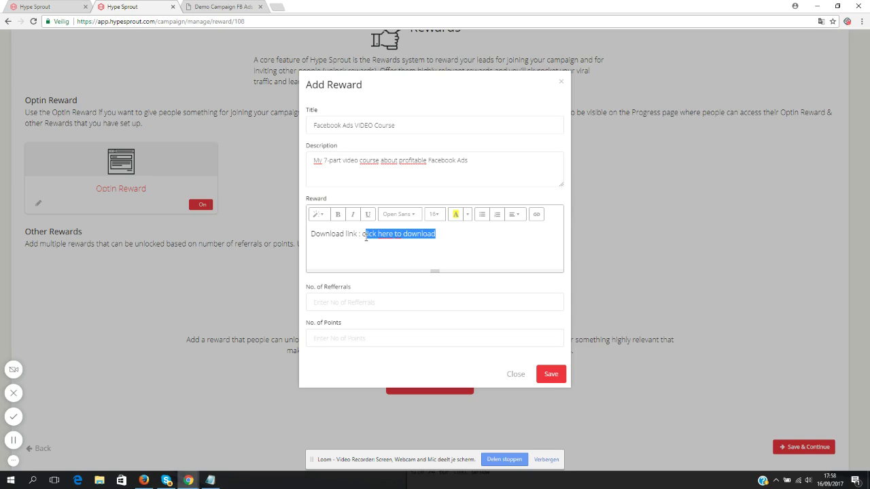
left_click(536, 214)
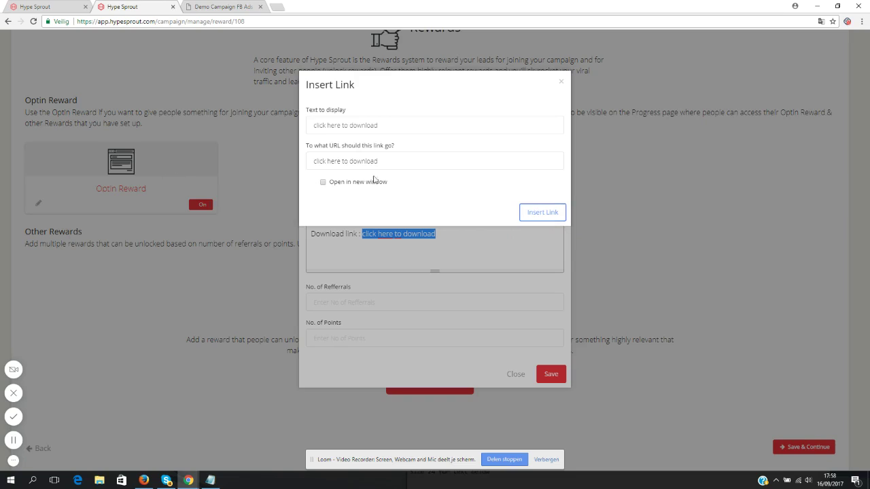
left_click_drag(382, 162, 177, 161)
type("http:/")
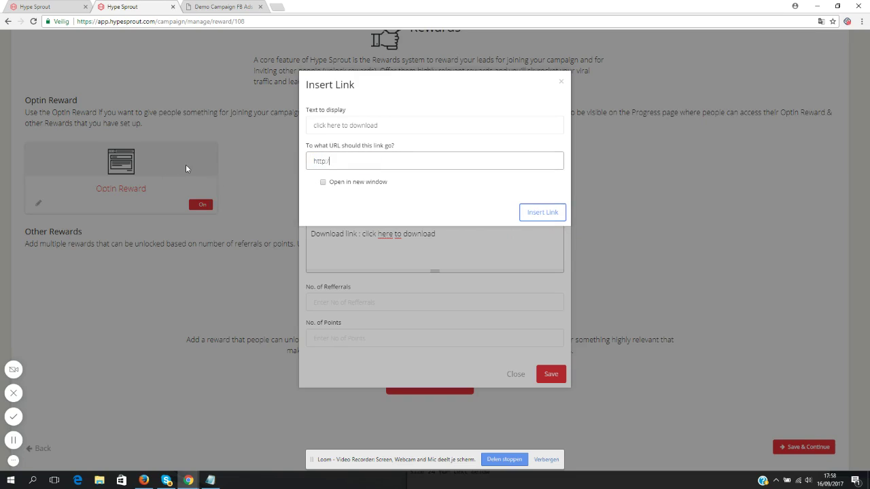
type("/www.google.com")
left_click(331, 182)
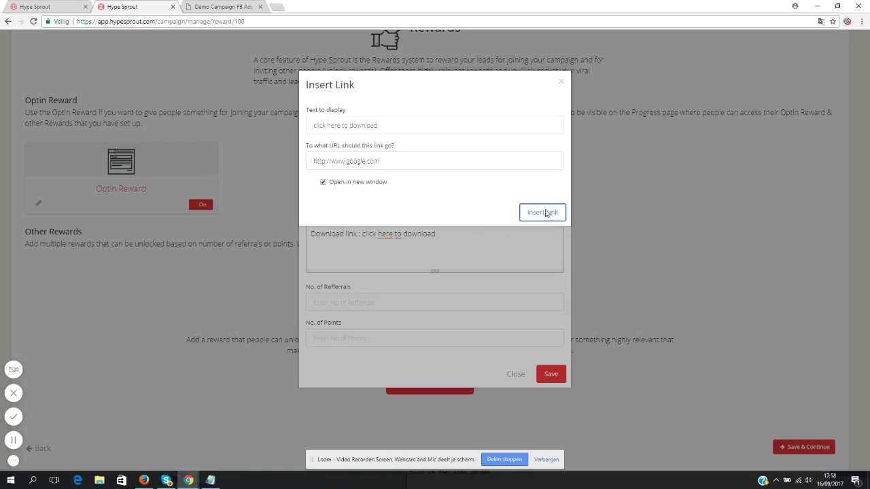
left_click(542, 212)
left_click(456, 234)
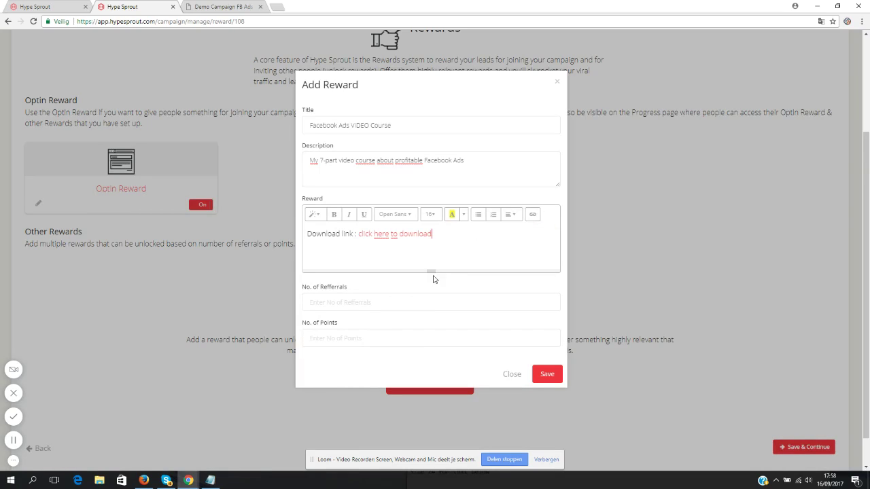
- Require 5 referrals and save the Facebook Ads VIDEO Course reward
left_click(344, 305)
left_click(343, 303)
type("5")
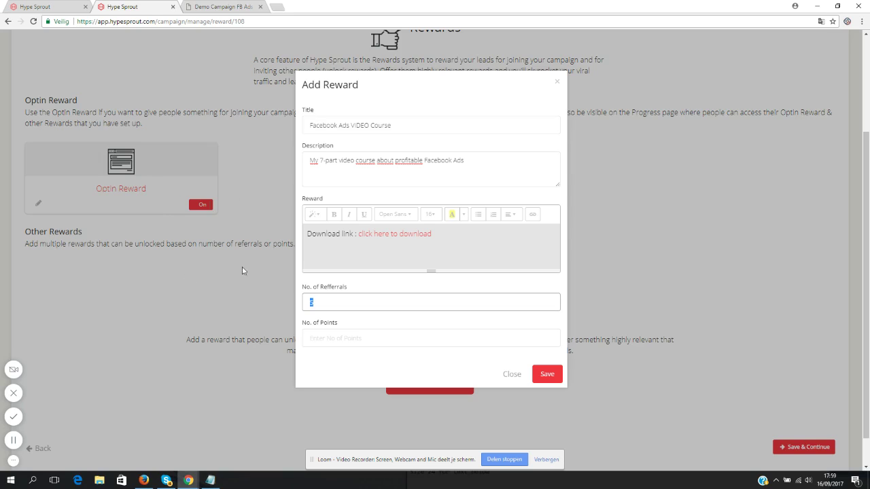
left_click(548, 374)
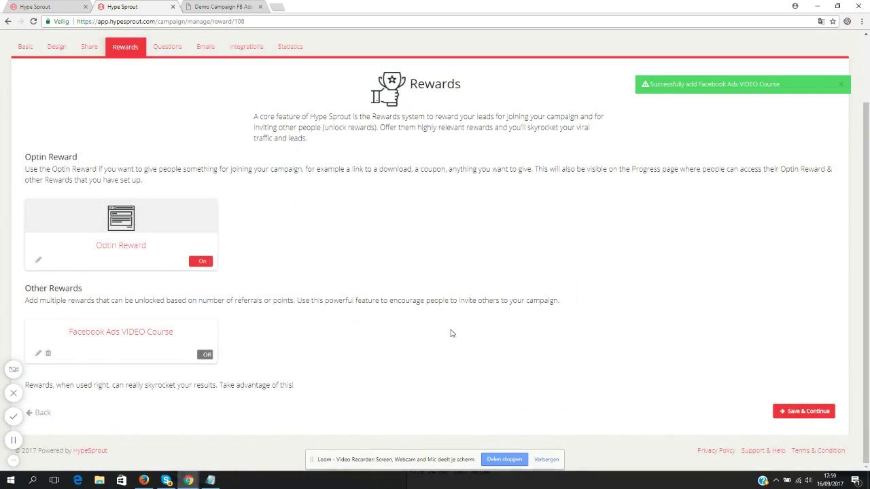
- Switch the Facebook Ads VIDEO Course reward on and continue to Questions
left_click(207, 355)
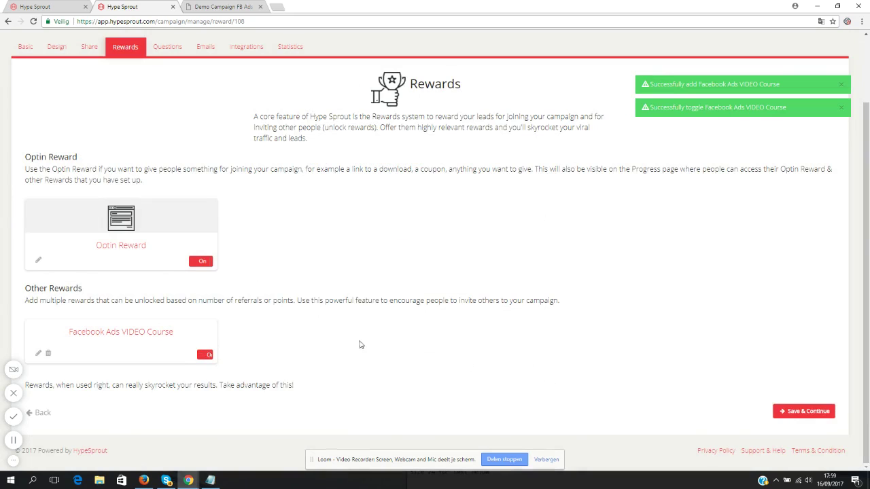
left_click(806, 412)
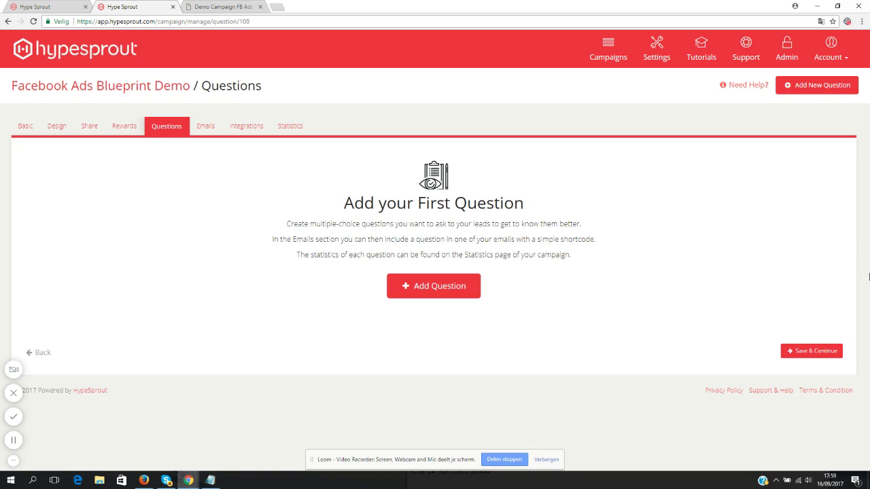
- Save the Questions step and review the default and reward emails on the Emails page
left_click(818, 356)
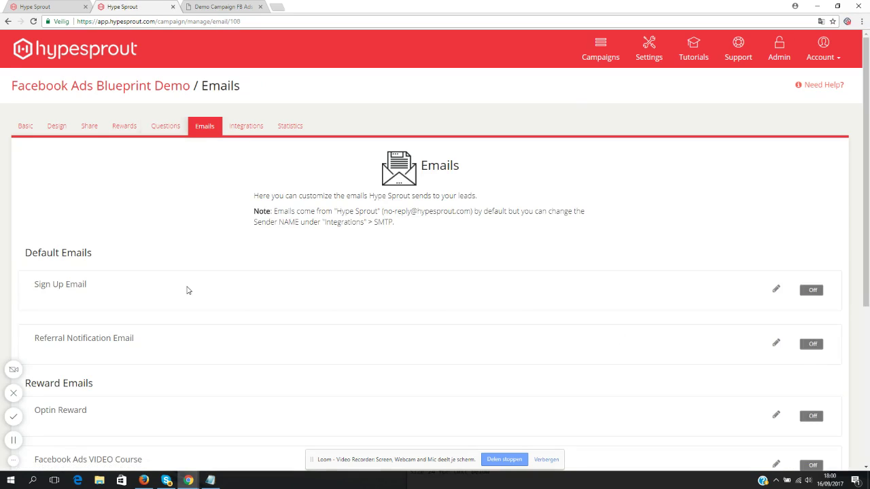
left_click_drag(864, 165, 868, 238)
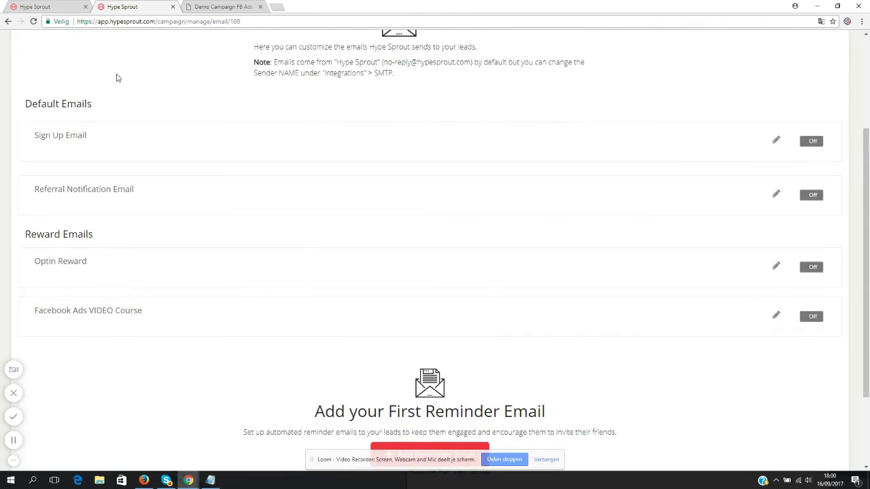
left_click_drag(93, 234, 25, 234)
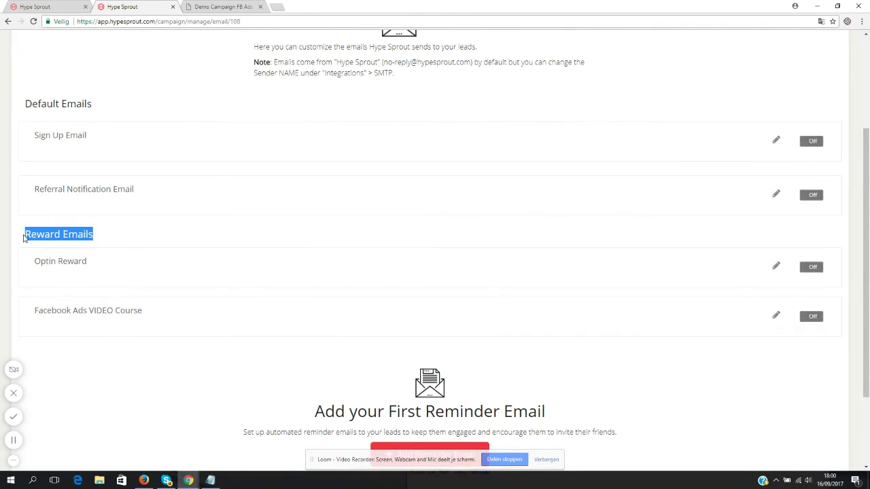
scroll(116, 241, "up", 1)
left_click_drag(101, 155, 23, 153)
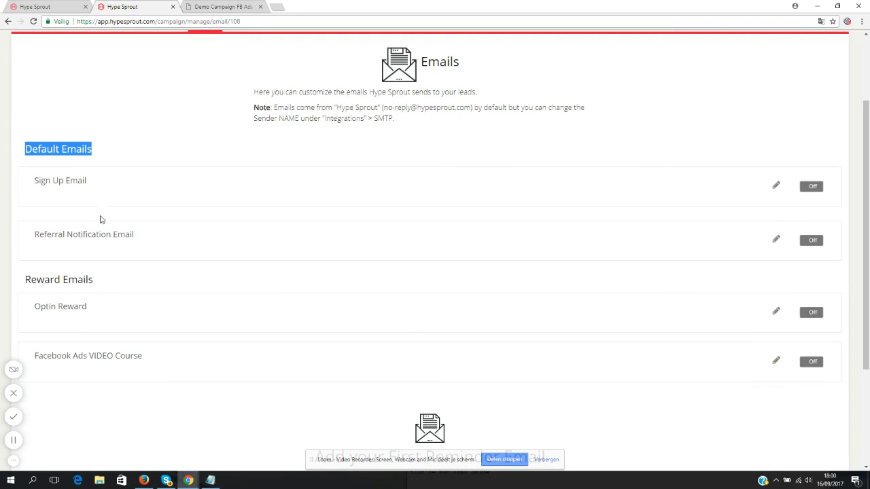
left_click(53, 182)
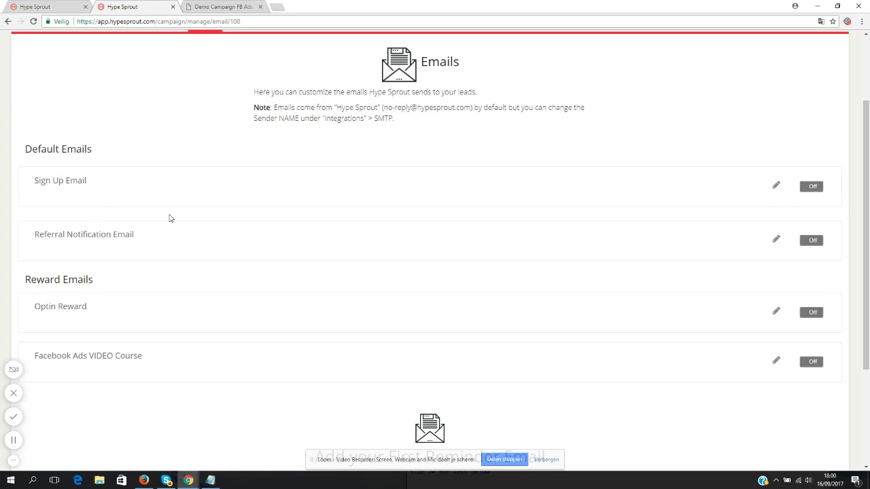
- In the Sign Up Email, delete the stats lines and replace 'My Campaign' with 'getting my FB Ads blueprint'
left_click(777, 187)
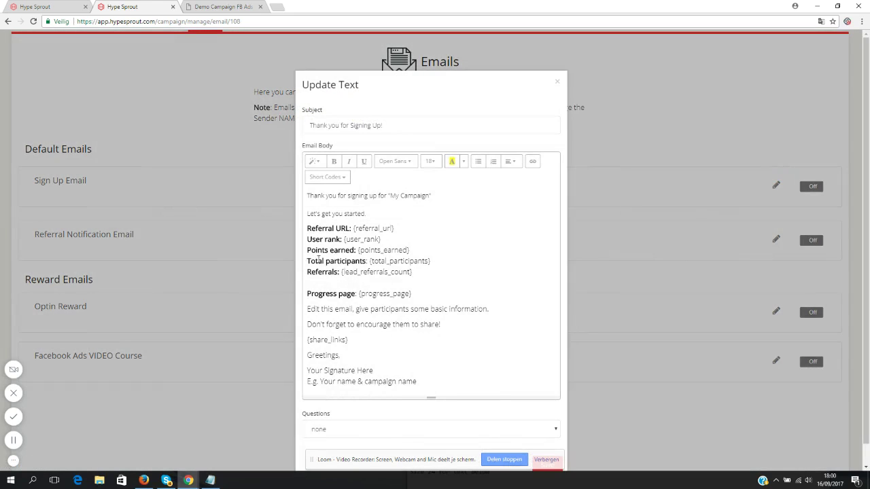
left_click_drag(312, 214, 449, 270)
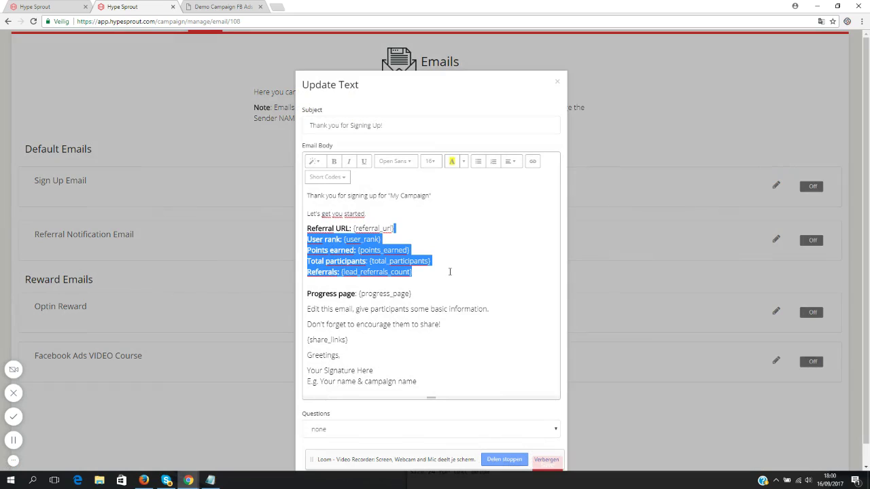
key("BackSpace")
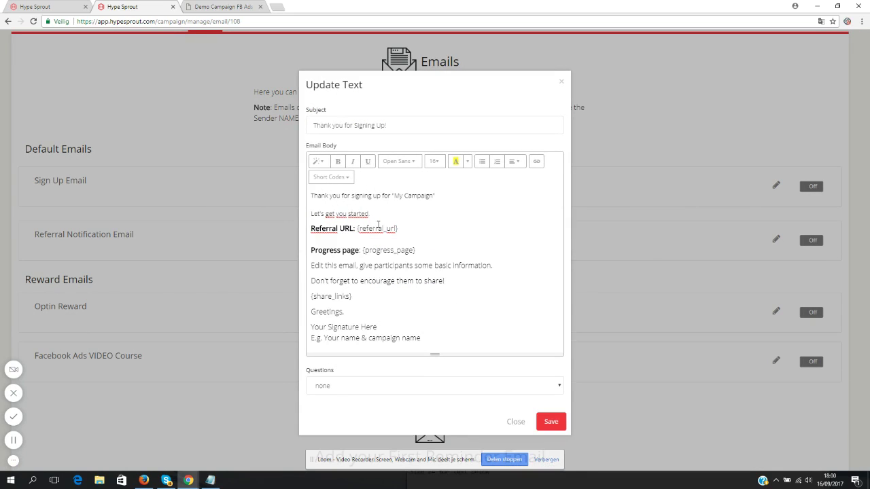
left_click_drag(371, 213, 308, 214)
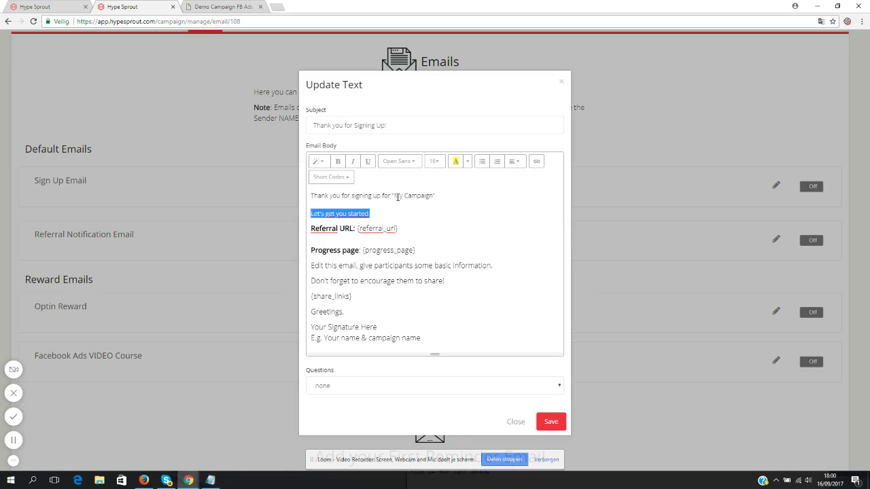
left_click(397, 197)
left_click_drag(440, 196, 390, 197)
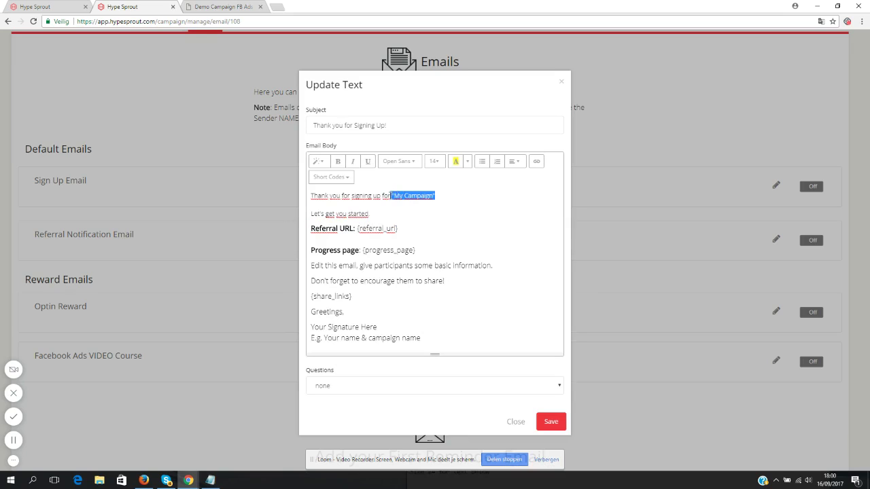
type("getting")
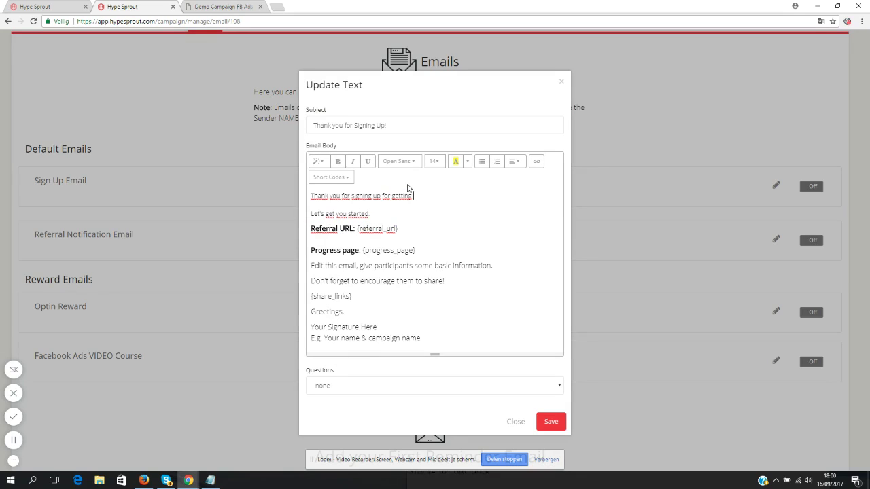
type(" my FB Ads blueprint")
- Replace 'Let's get you started' with a 'Here's the download link: click here' line, with 'click here' bolded
left_click_drag(370, 213, 313, 206)
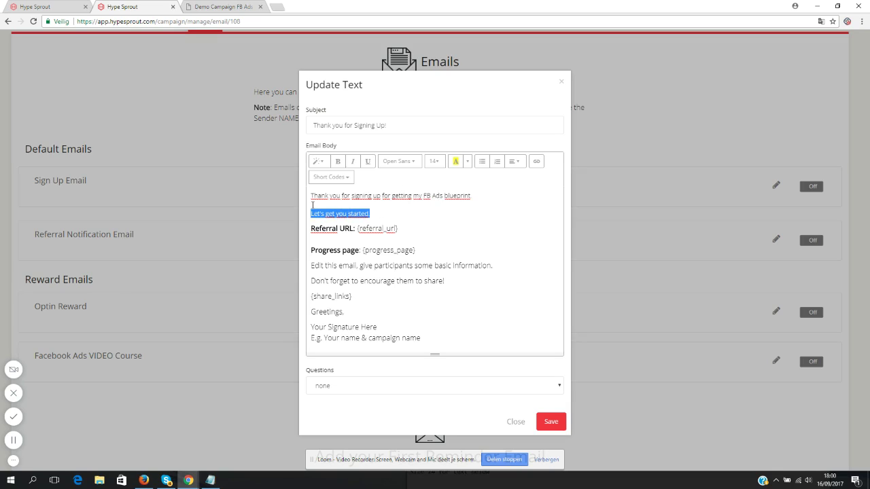
key("BackSpace")
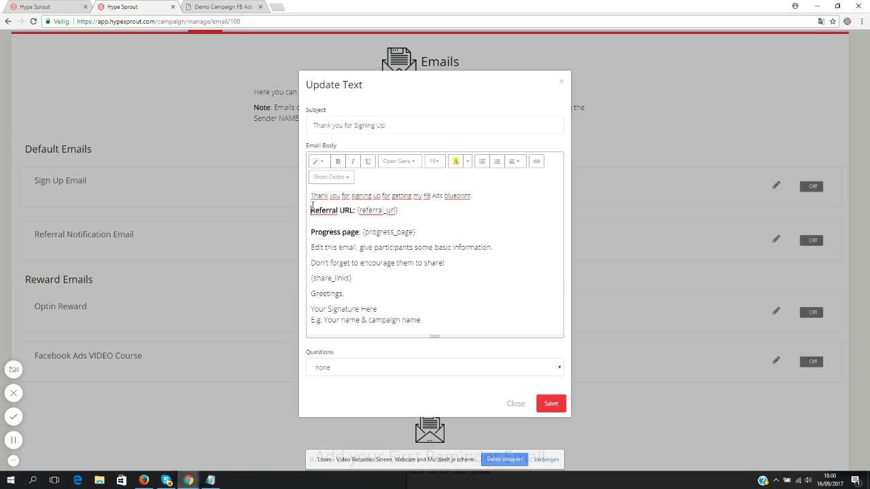
type(".")
key("Return")
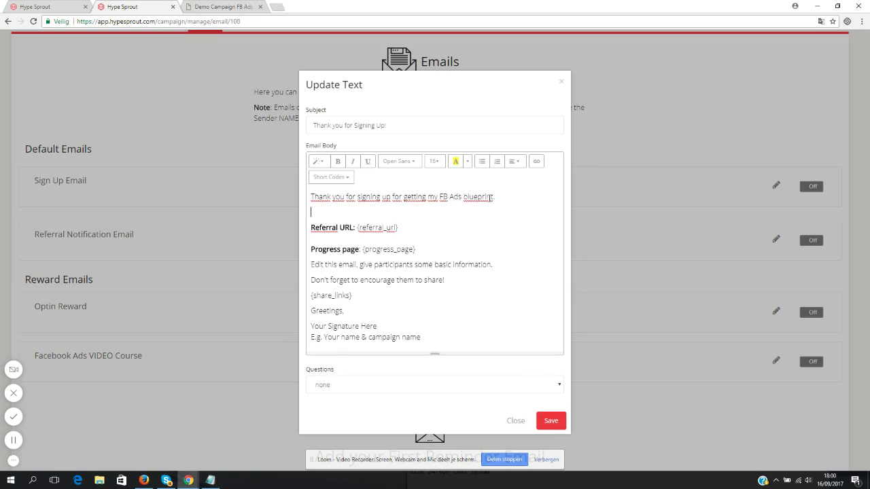
type("Here's the download link: click here")
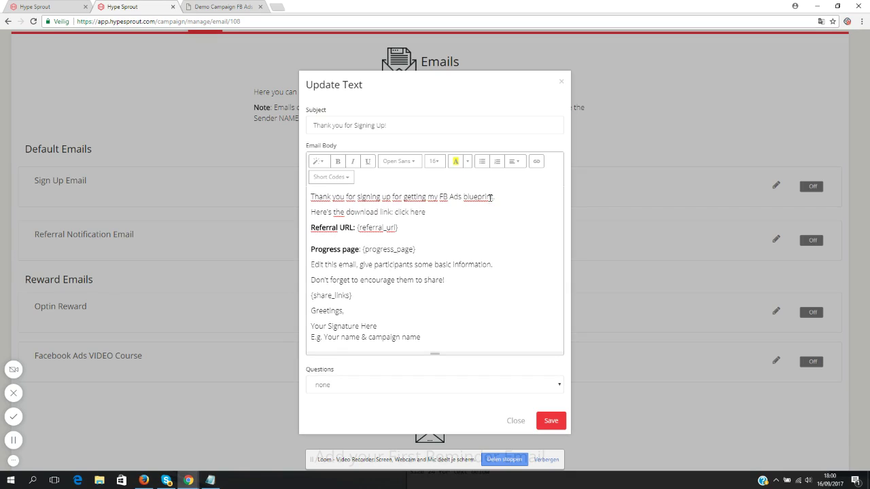
left_click_drag(427, 212, 393, 212)
key("ctrl+b")
left_click(536, 161)
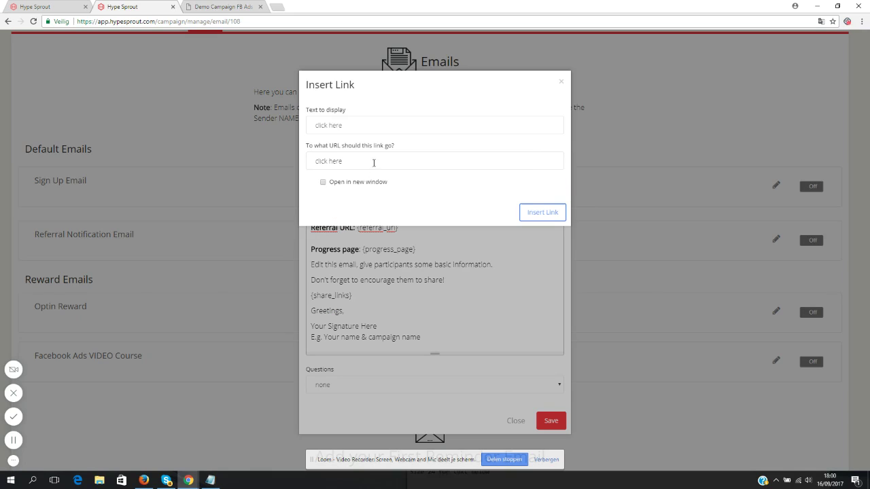
left_click(324, 165)
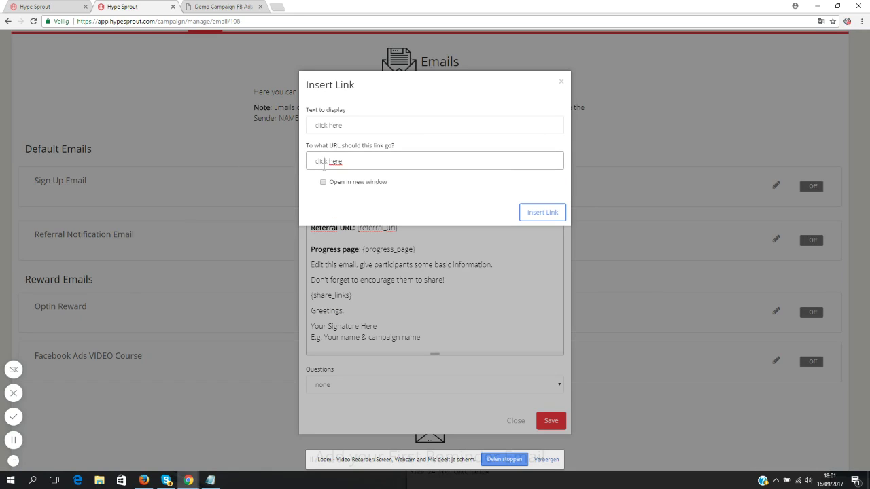
key("ctrl+a")
type("http://www.google.com")
left_click(366, 184)
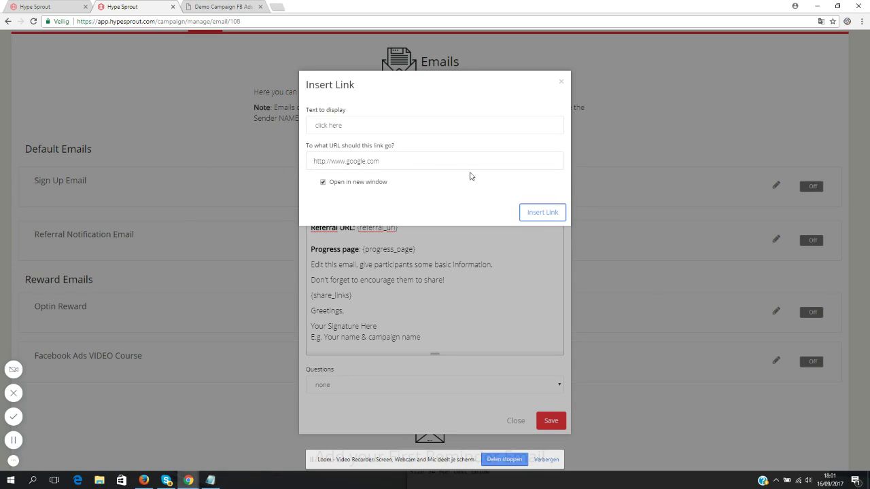
left_click(552, 215)
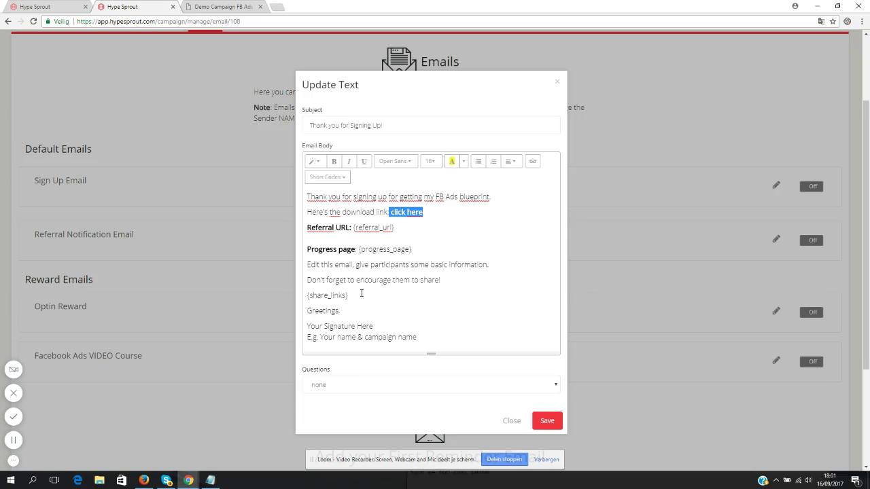
- Add an unbolded 'Invite 5 friends and unlock my FB Ads VIDEO Course' line and remove the blank line
left_click(420, 264)
key("Return")
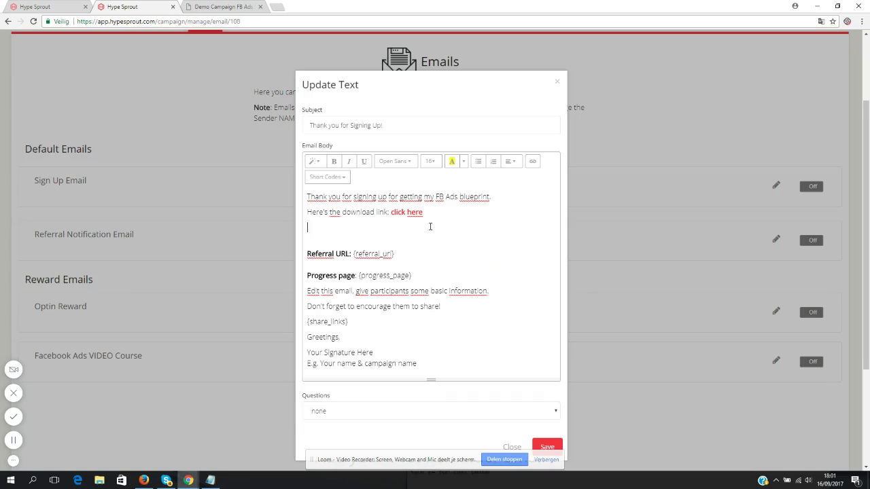
type("Invite 5 friends and unlock m")
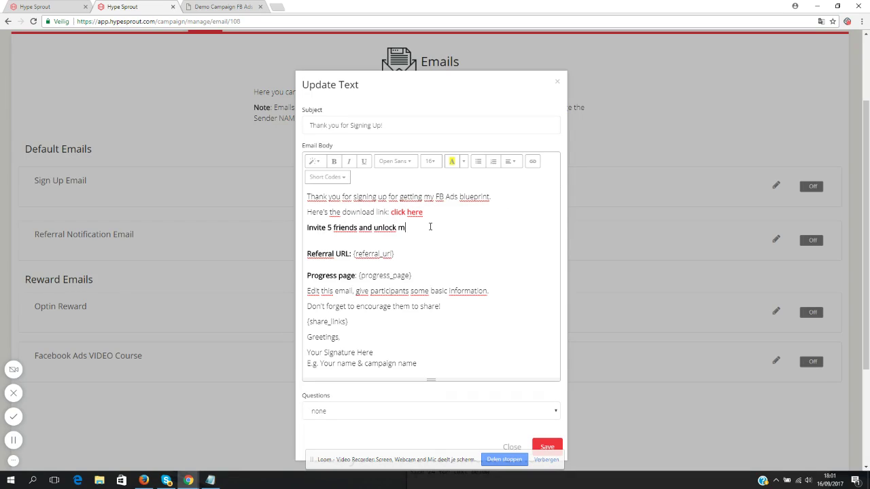
type("y FB Ads VIDEO Course")
left_click_drag(484, 227, 301, 235)
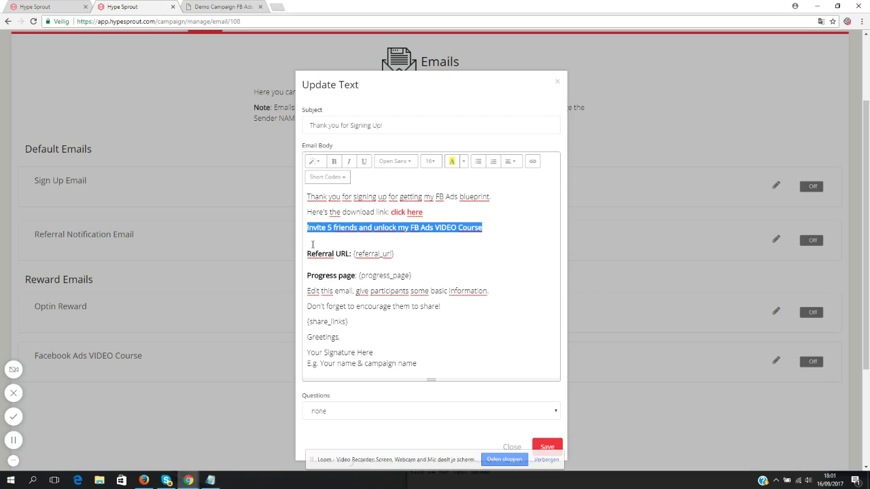
key("ctrl+b")
left_click(354, 241)
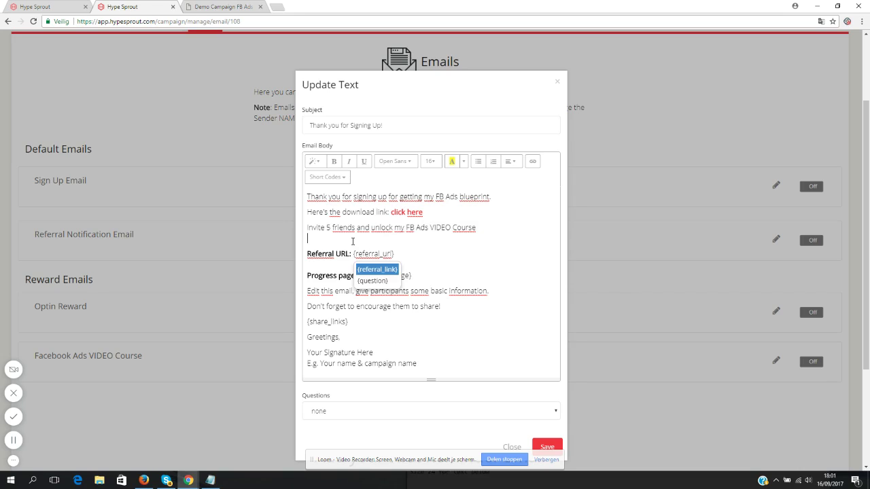
key("BackSpace")
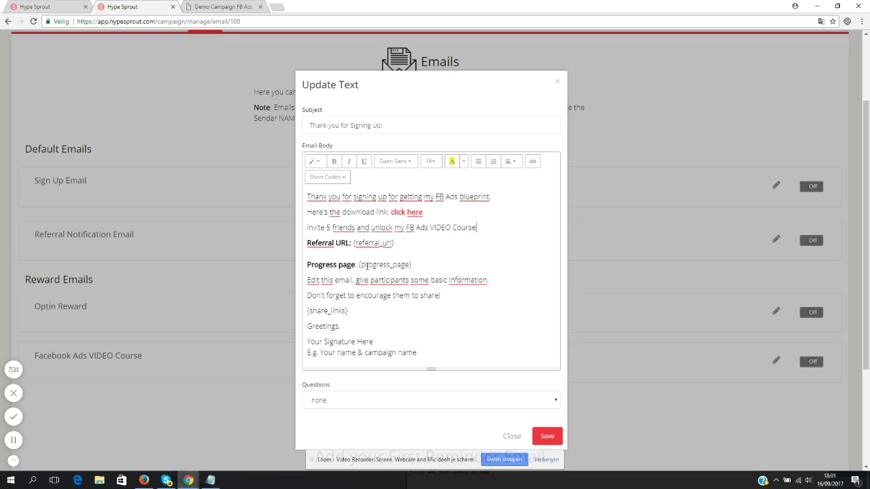
- Replace the placeholder instruction lines with 'Go share and I hope you get great results with your FB campaigns.'
left_click_drag(359, 266, 414, 266)
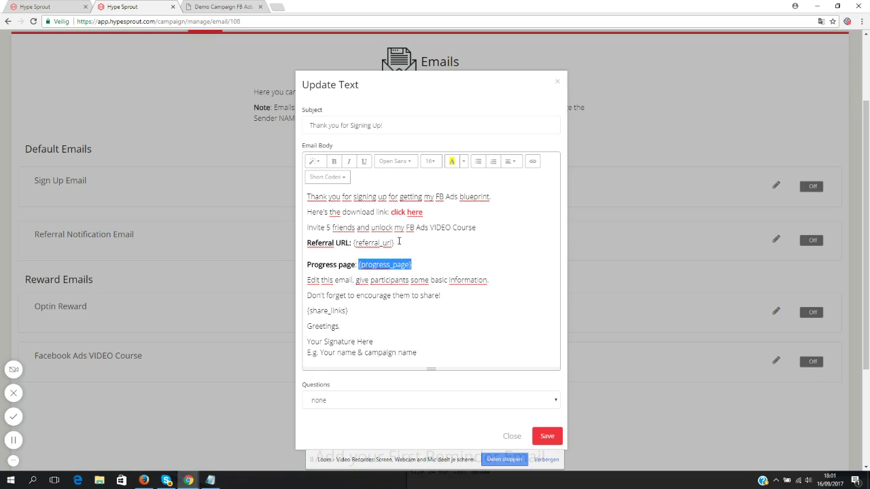
left_click(381, 281)
left_click_drag(309, 280, 458, 294)
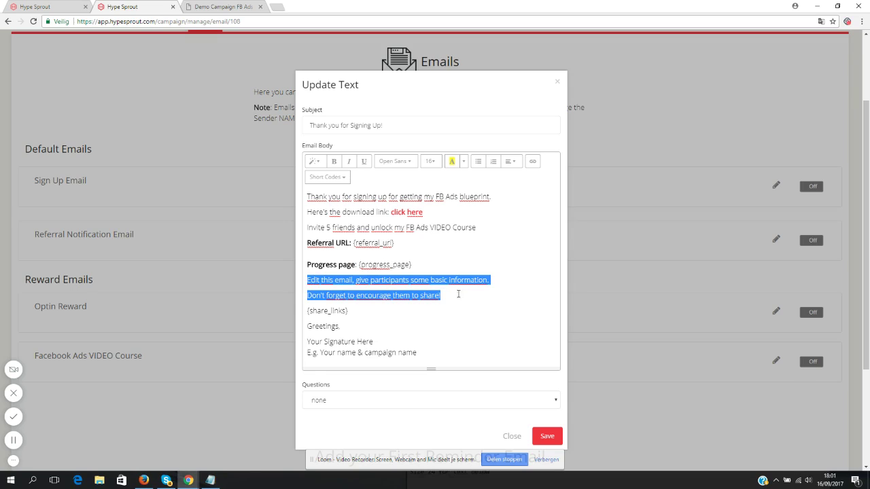
type("Go share and")
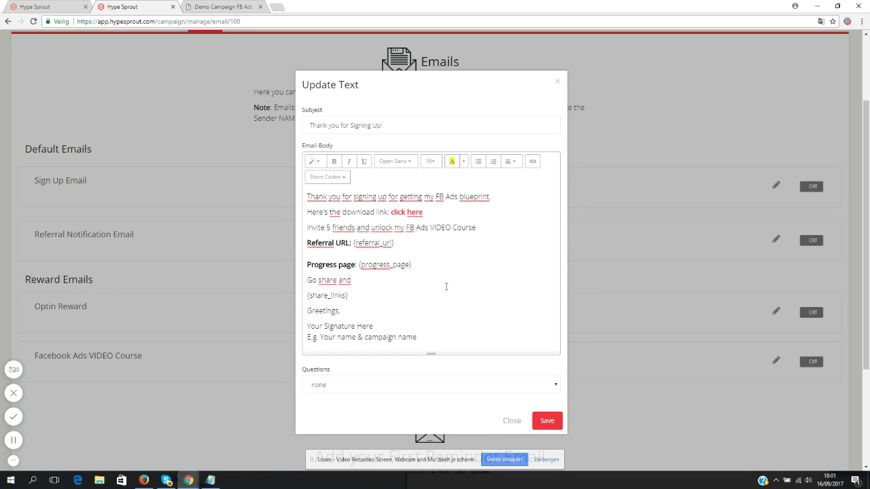
type(" I hope you get great results with your FB campaigns.")
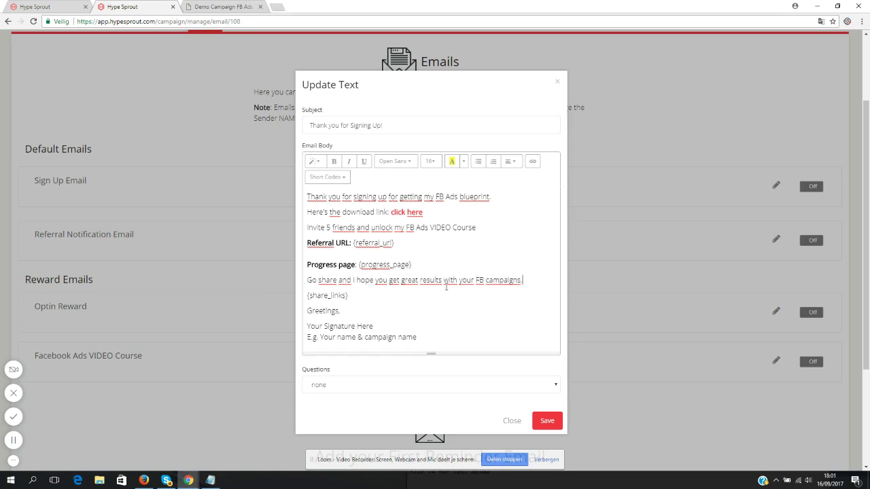
left_click_drag(356, 299, 308, 296)
left_click(343, 306)
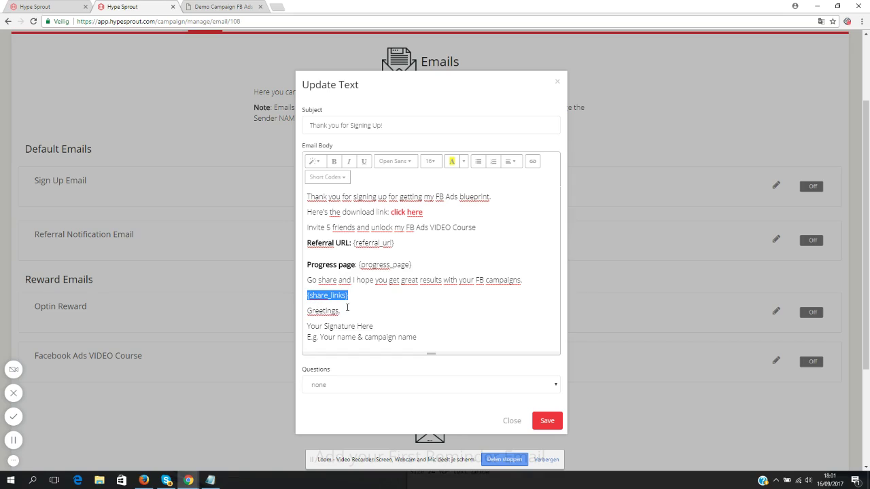
key("BackSpace")
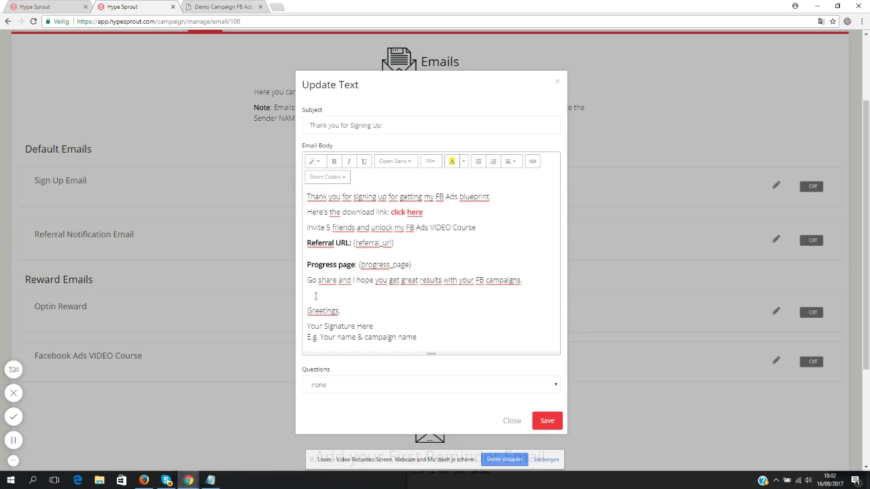
- Re-insert {share_links} from Short Codes and replace the signature placeholder with the sender's name
left_click(334, 177)
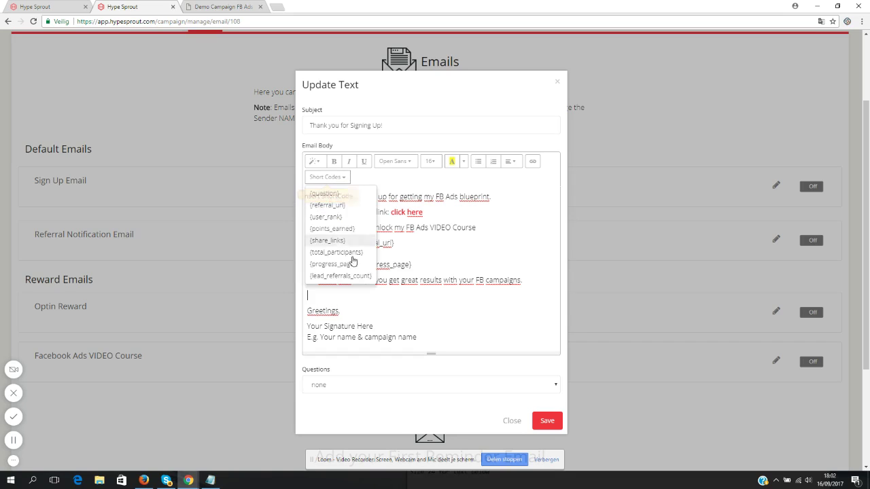
left_click(332, 242)
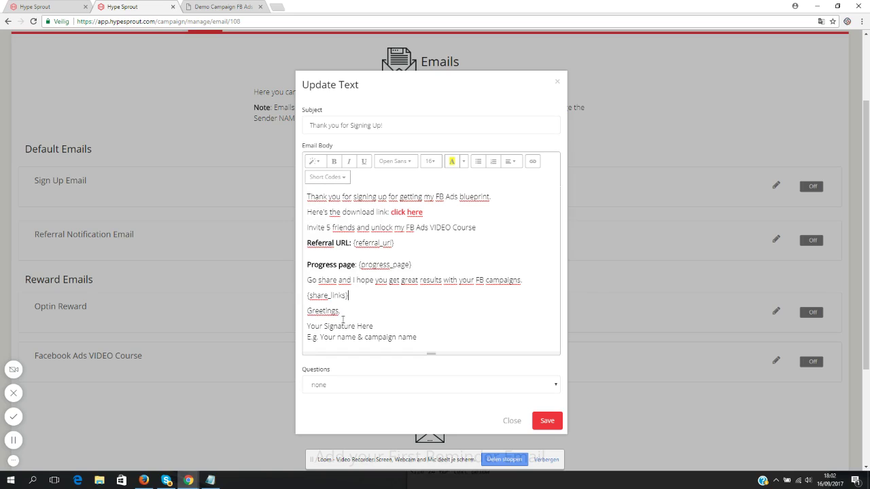
left_click_drag(356, 301, 305, 297)
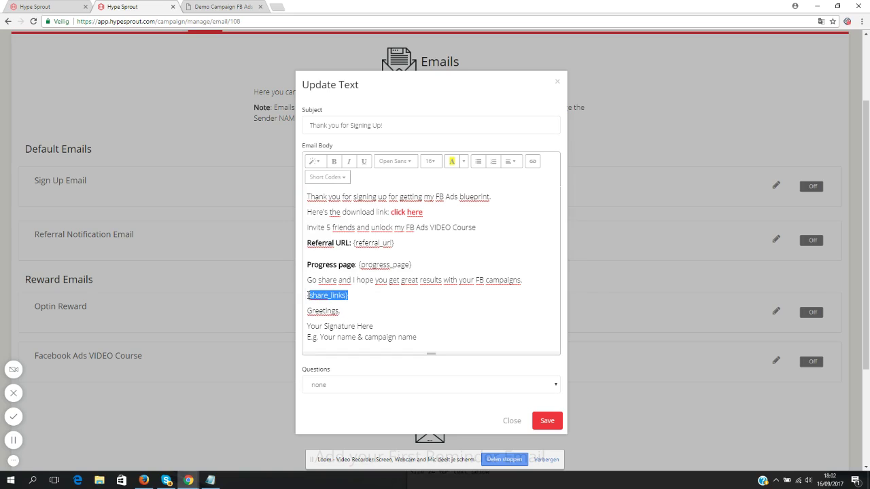
left_click(380, 299)
left_click_drag(422, 339, 293, 328)
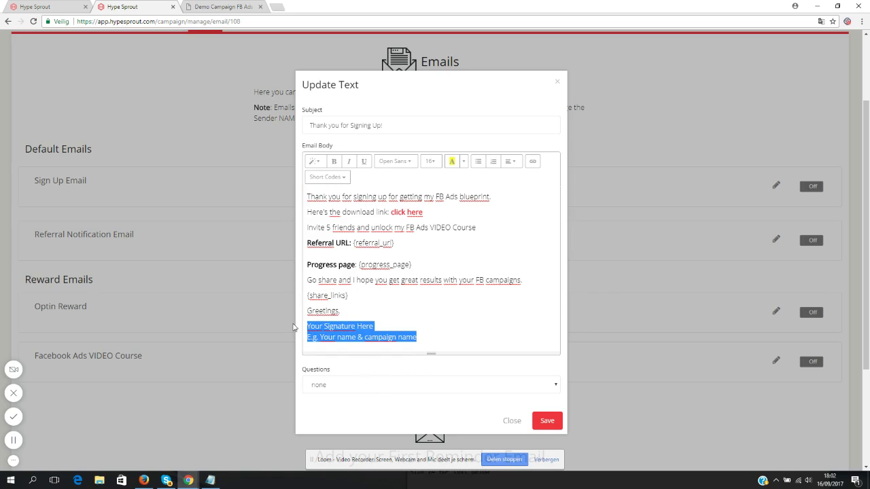
type("Kenny Kolijn")
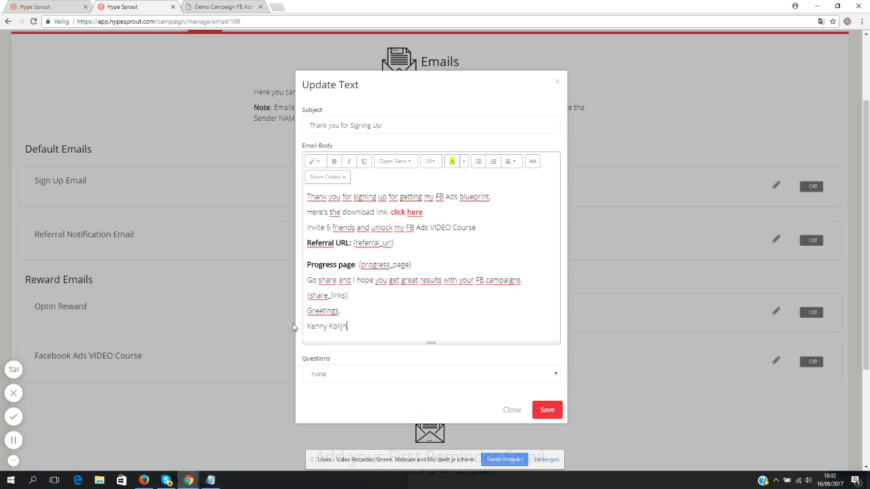
- Save the sign-up email text and switch the Sign Up Email on
left_click(547, 412)
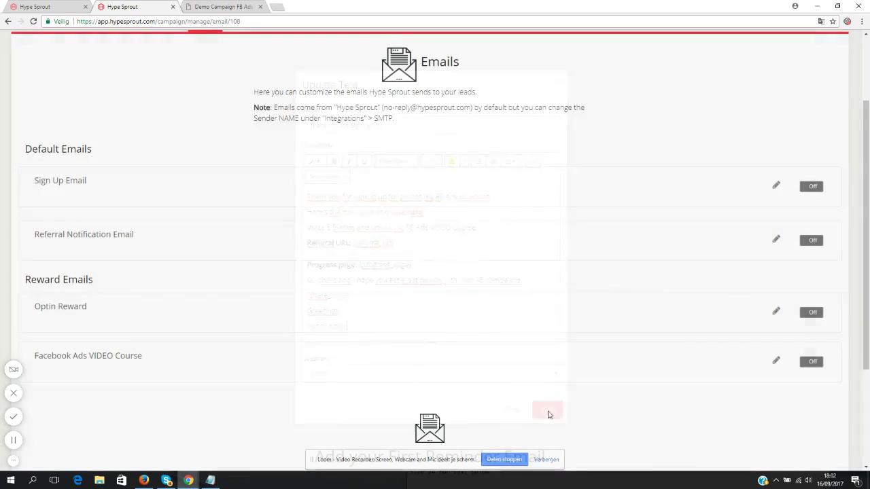
left_click(814, 188)
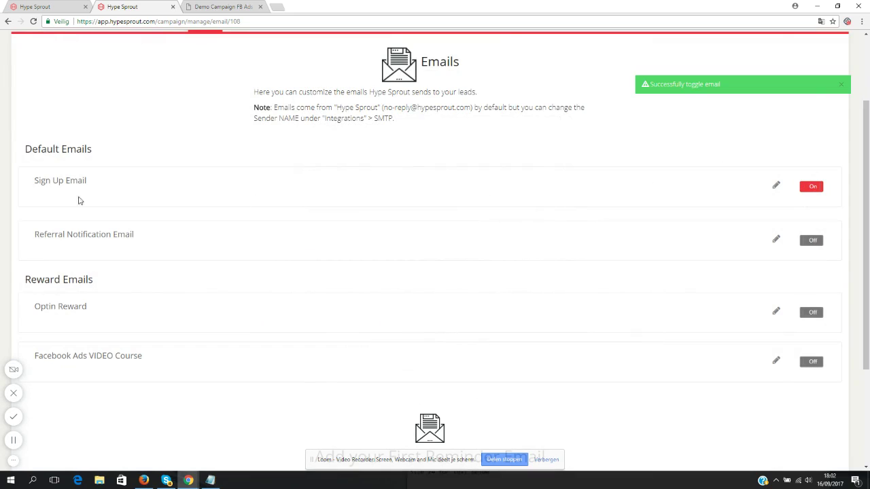
left_click_drag(97, 188, 34, 182)
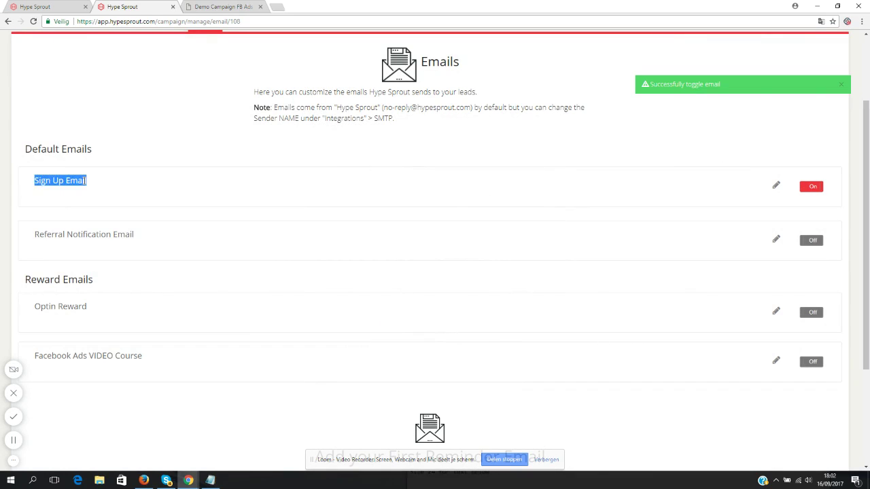
left_click(91, 184)
left_click_drag(92, 185, 34, 182)
left_click(367, 212)
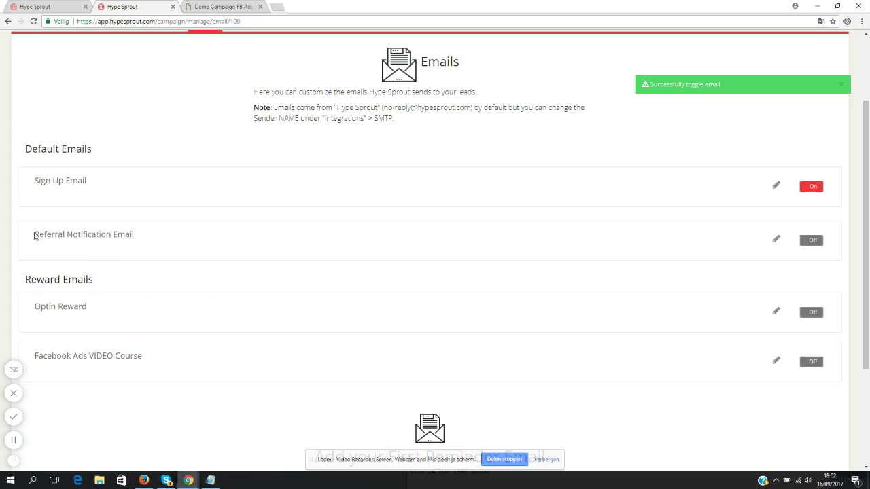
- Switch the Referral Notification Email on and open it for editing
left_click_drag(35, 235, 143, 237)
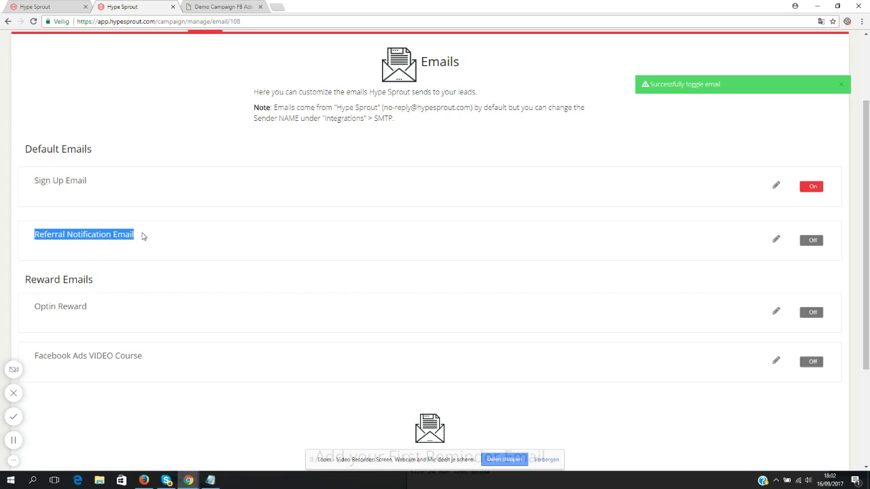
left_click(813, 241)
left_click(172, 254)
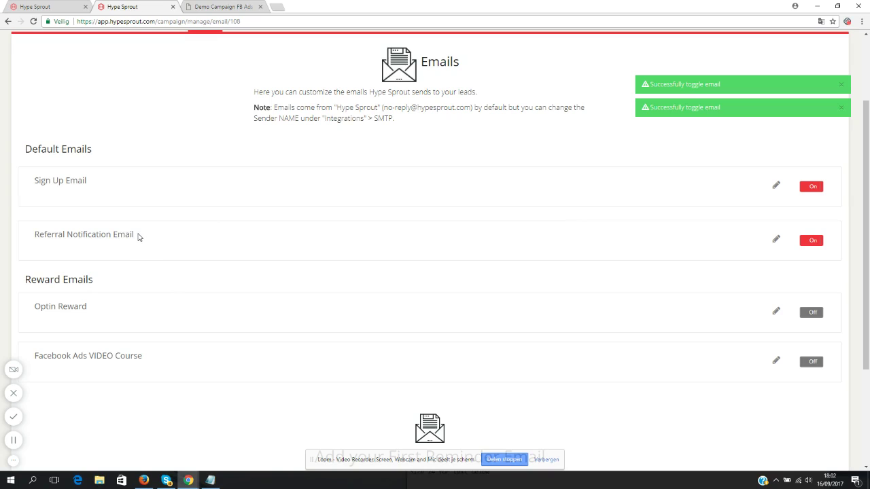
left_click_drag(137, 236, 33, 236)
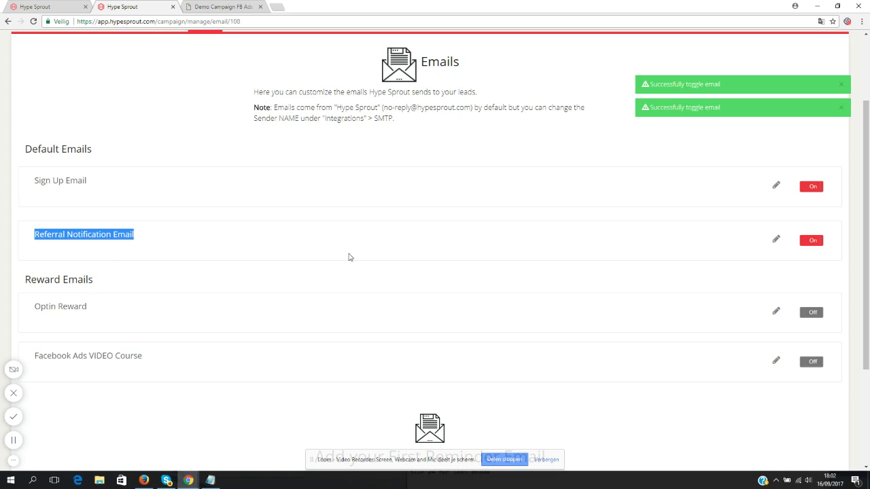
left_click(776, 240)
- Delete the rank, points and participants lines and re-insert {lead_referrals_count} after Referrals
left_click(356, 197)
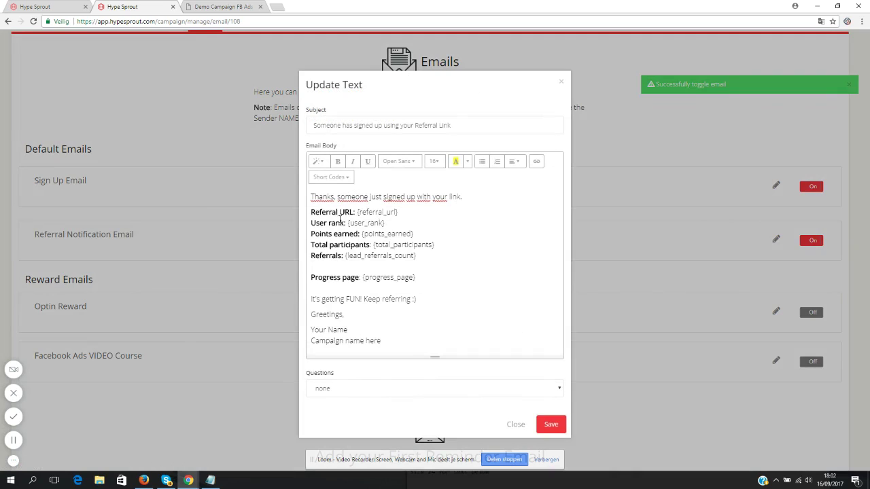
left_click_drag(312, 223, 468, 245)
key("BackSpace")
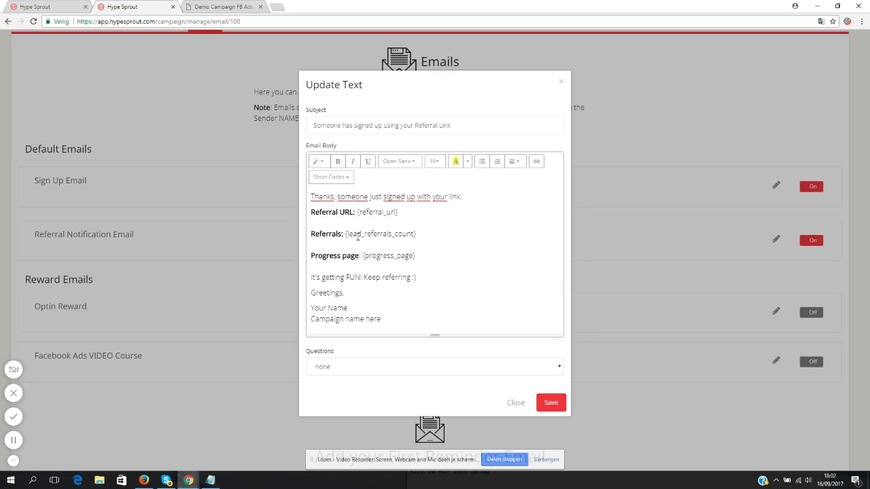
left_click_drag(416, 234, 345, 234)
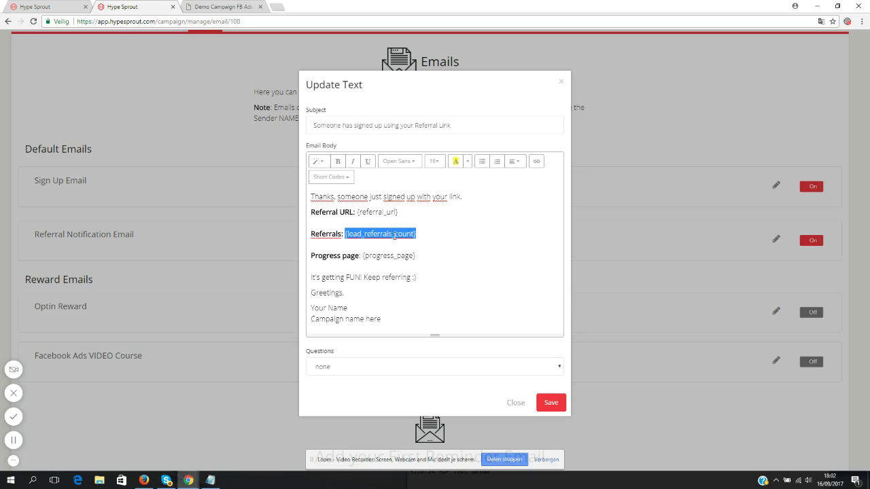
left_click_drag(416, 234, 345, 234)
key("BackSpace")
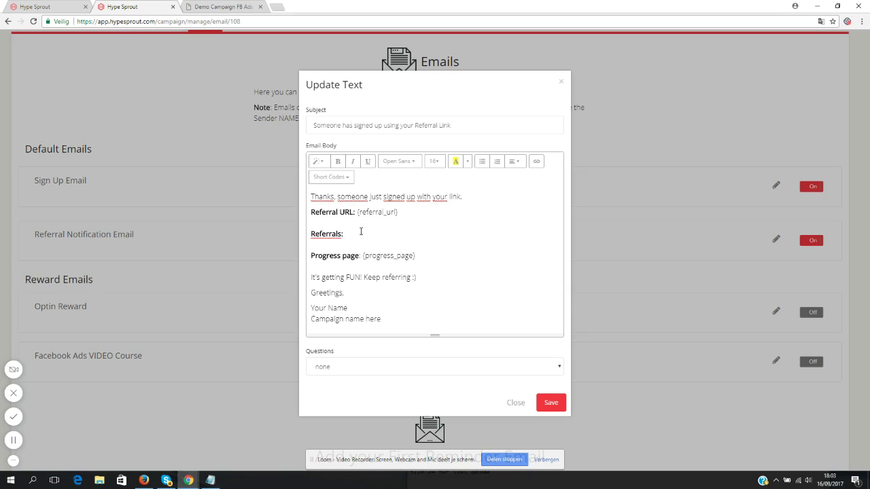
left_click(334, 178)
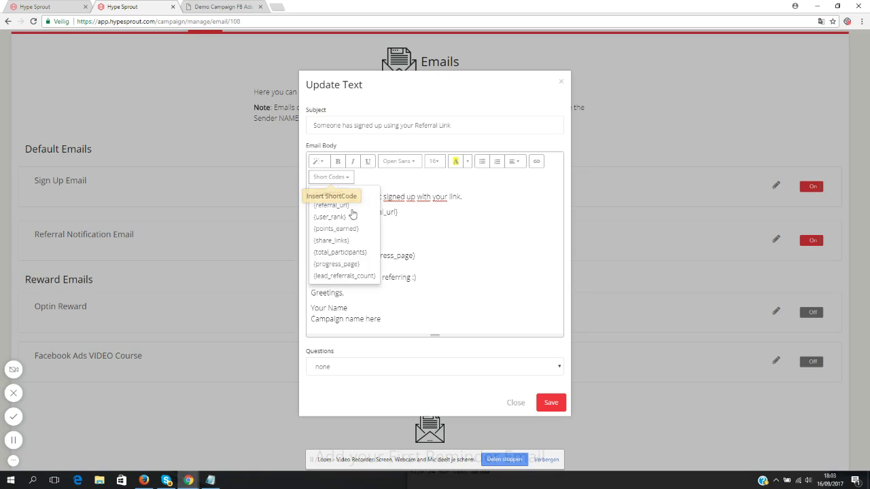
left_click(338, 276)
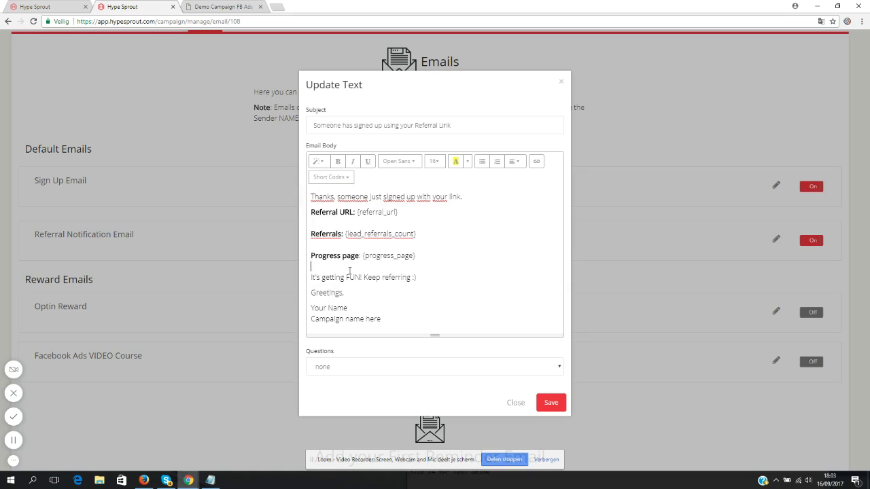
- Replace the closing line with 'Don't forget, you just need 5 referrals to get my video course.', sign it with the sender's name, and save
left_click_drag(416, 277, 313, 275)
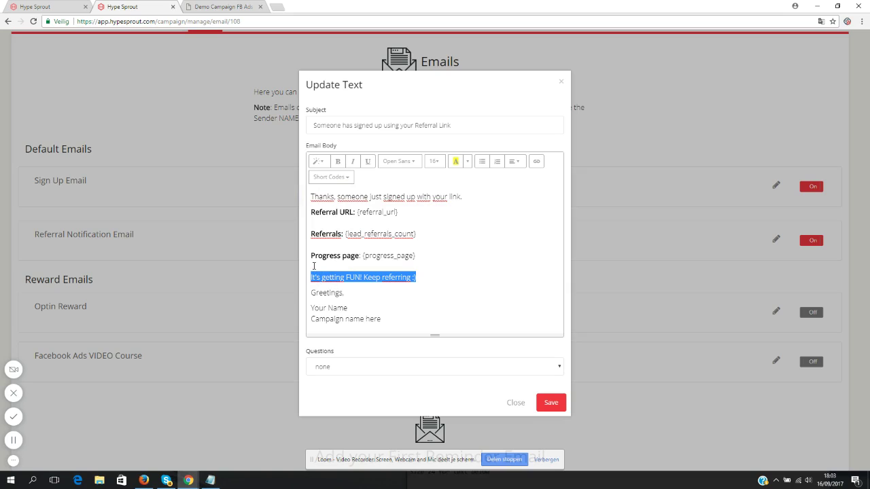
type("Do")
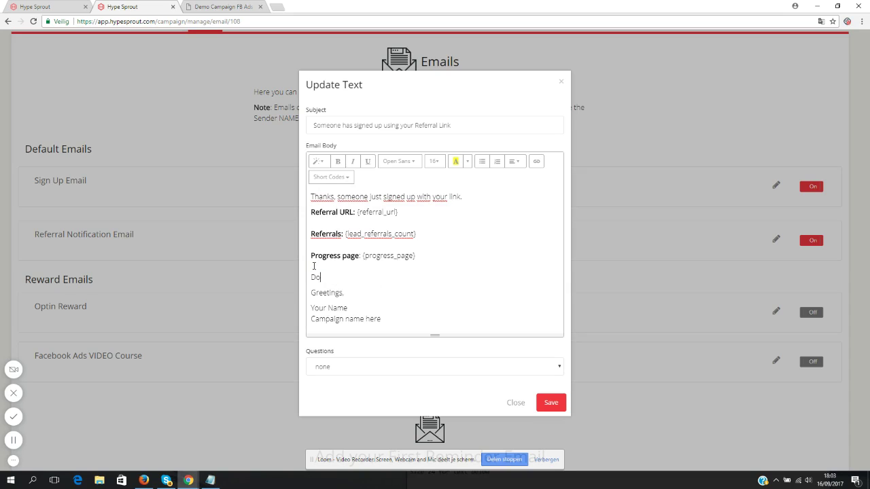
type("n't forget, you just need 5 referr")
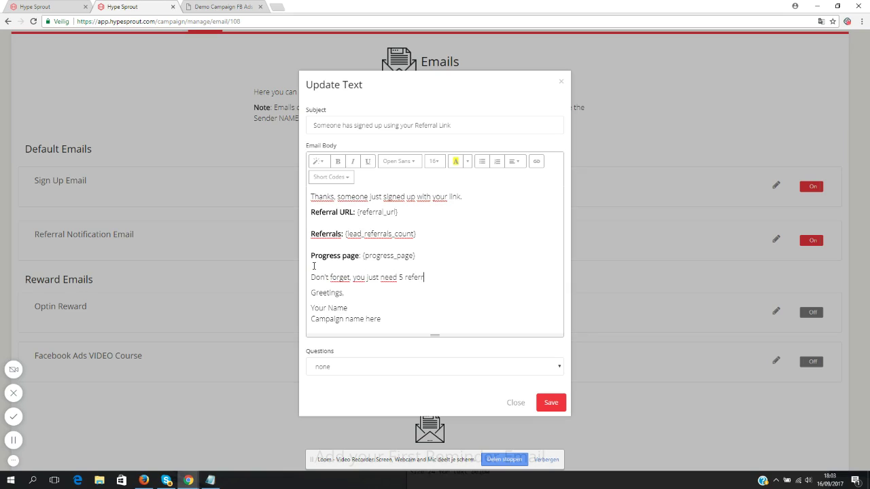
type("als to get my video course.")
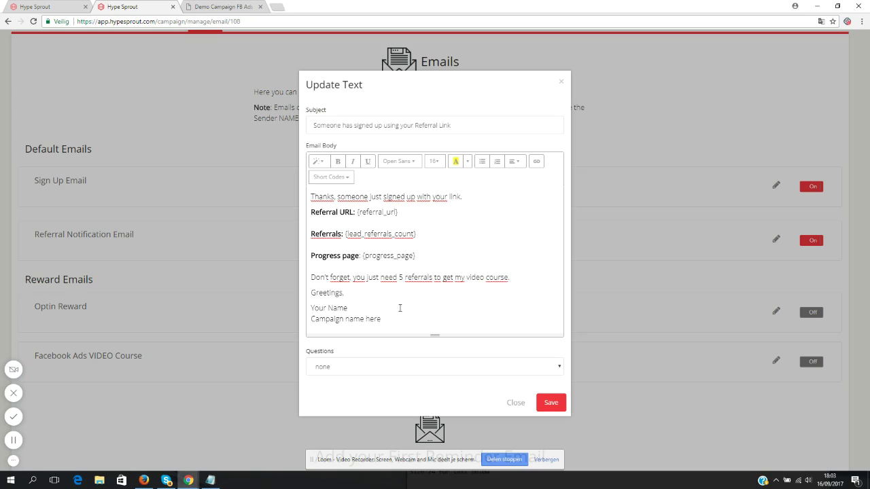
left_click_drag(399, 318, 287, 308)
type("Kenny Kolijn")
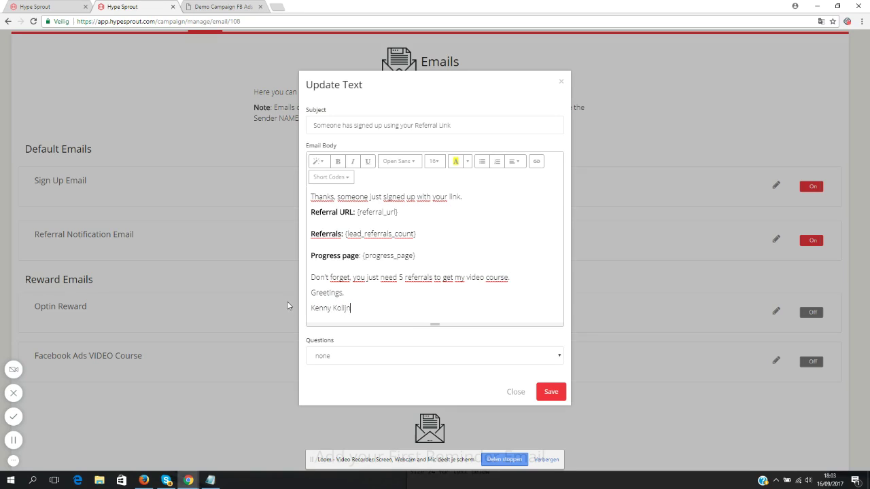
left_click(552, 393)
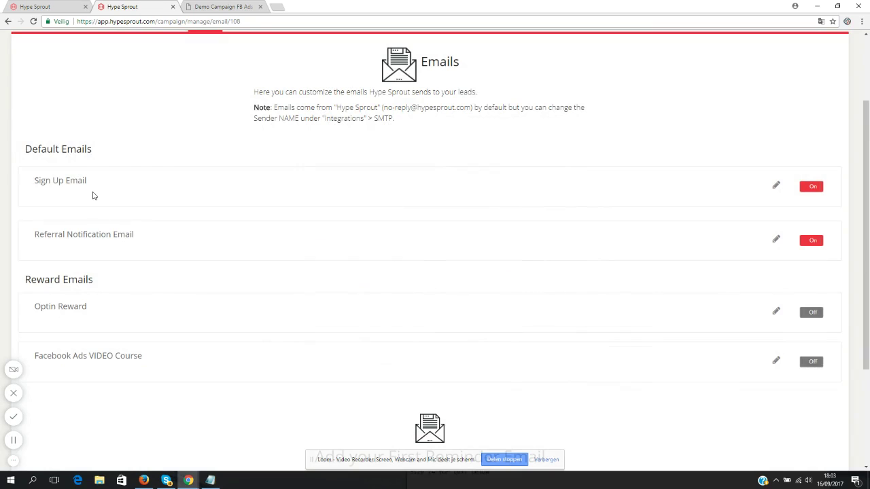
- Switch on the Optin Reward and Facebook Ads VIDEO Course emails
scroll(95, 194, "down", 2)
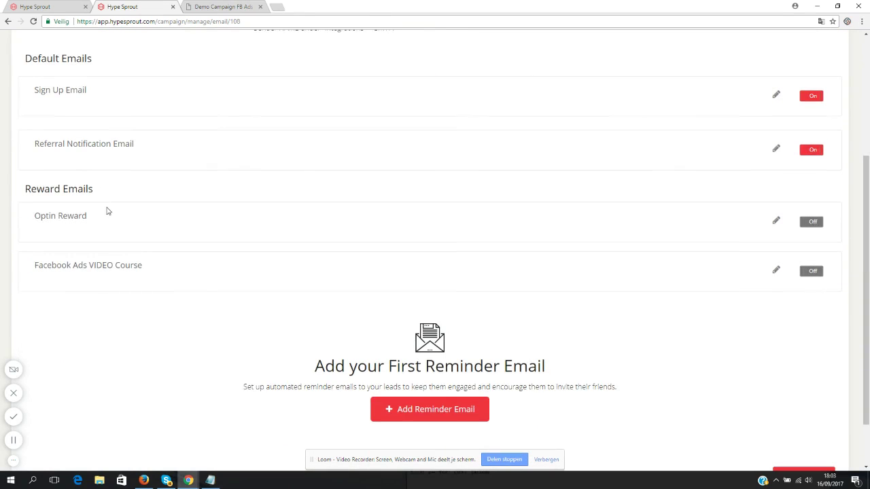
left_click_drag(35, 218, 104, 233)
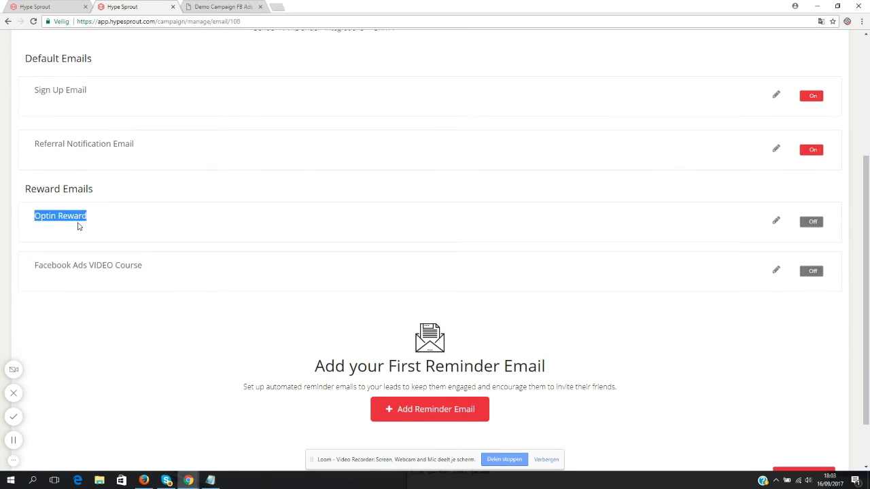
left_click(84, 238)
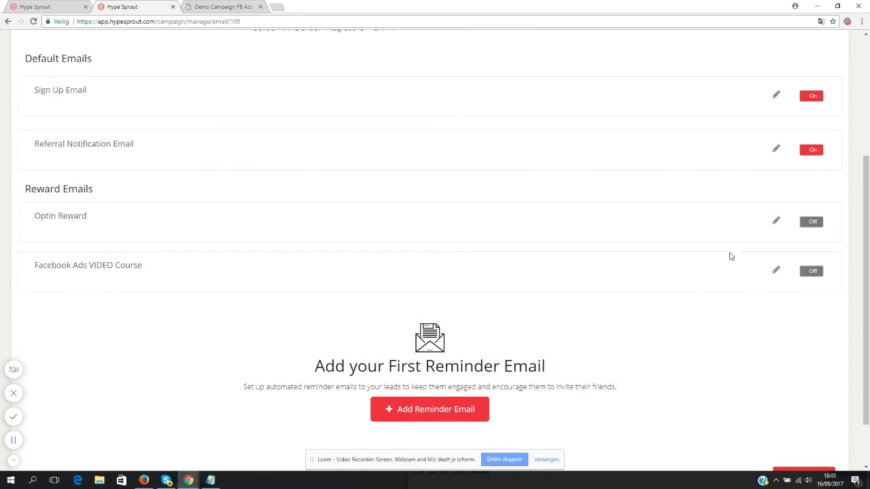
left_click(810, 225)
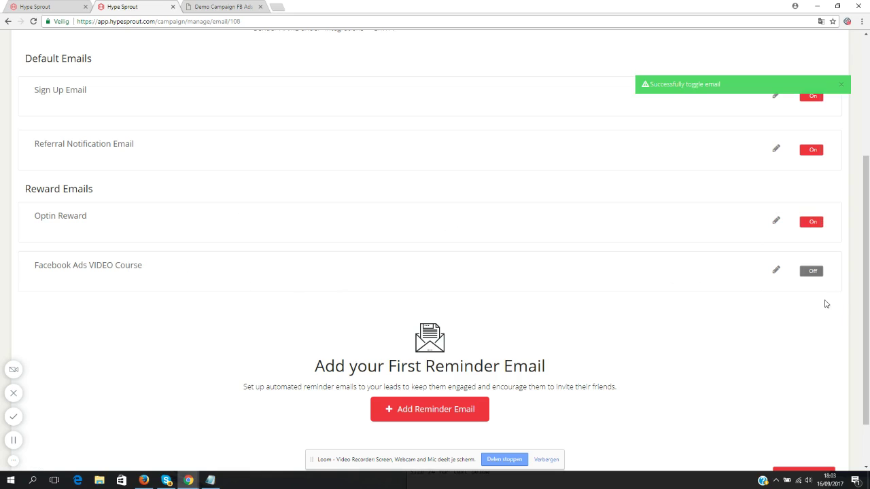
left_click(812, 272)
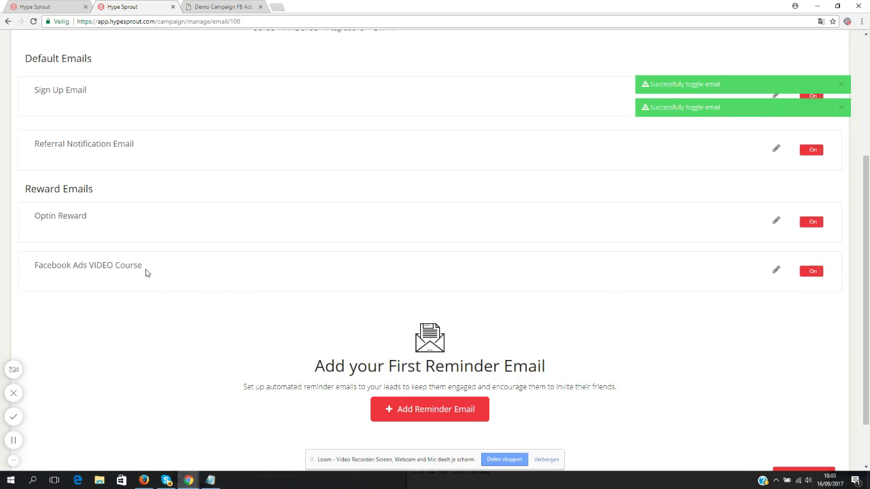
left_click_drag(146, 272, 32, 266)
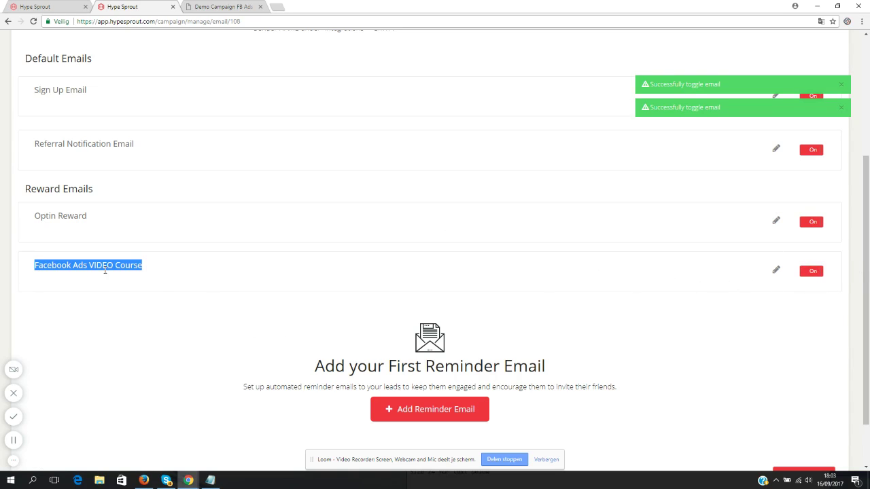
left_click(535, 212)
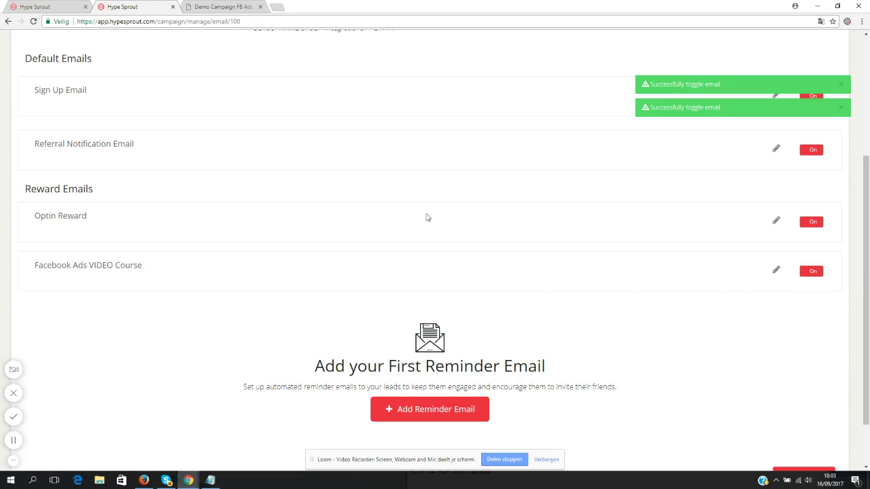
left_click_drag(95, 225, 41, 216)
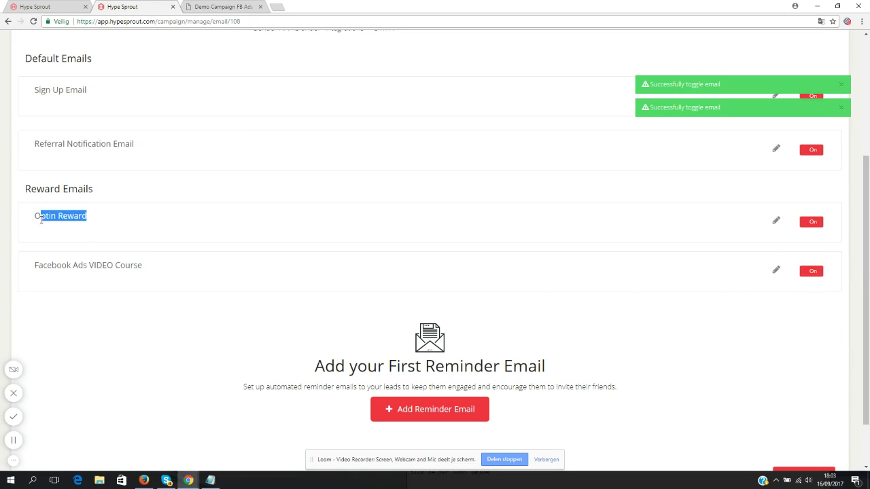
- Change the Optin Reward placeholder to 'FB Ads Blueprint', then close the editor without saving
left_click(777, 219)
left_click(380, 228)
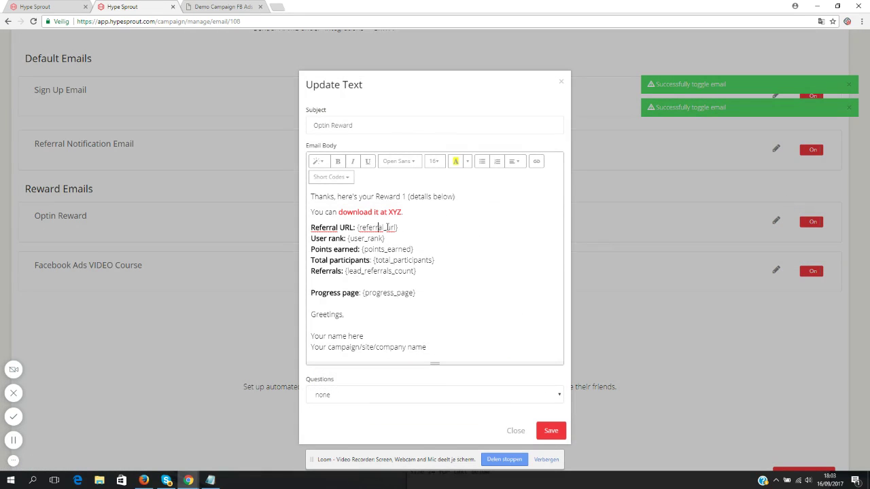
left_click_drag(376, 196, 533, 190)
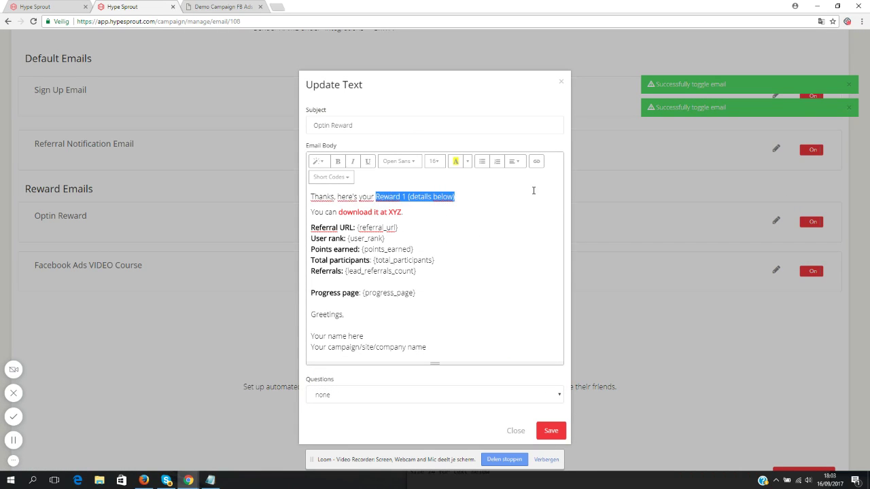
type("FB")
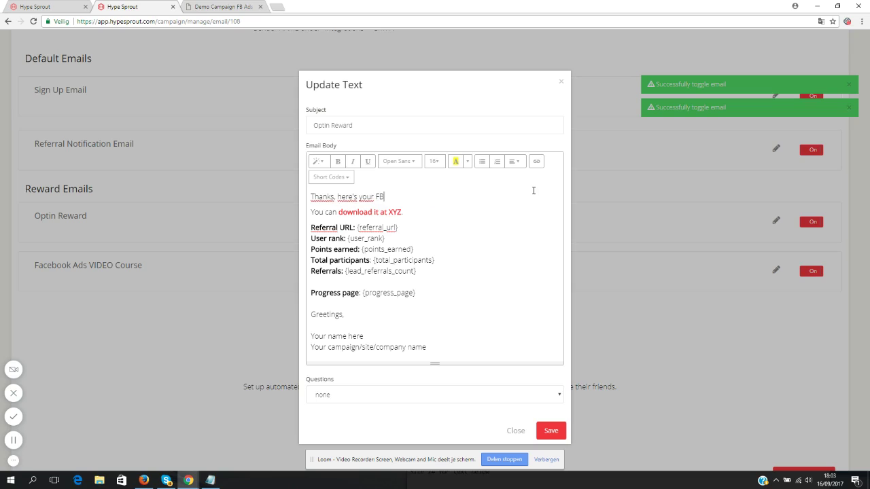
type(" Ads Blueprint")
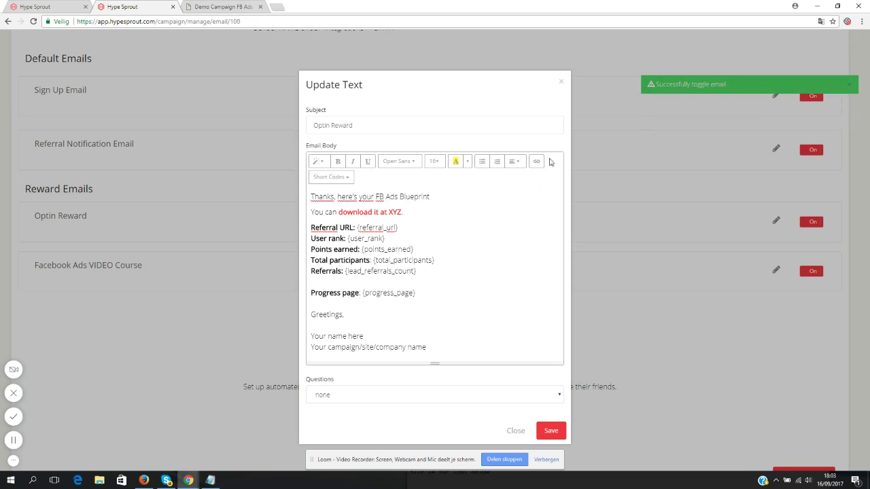
left_click_drag(411, 214, 339, 213)
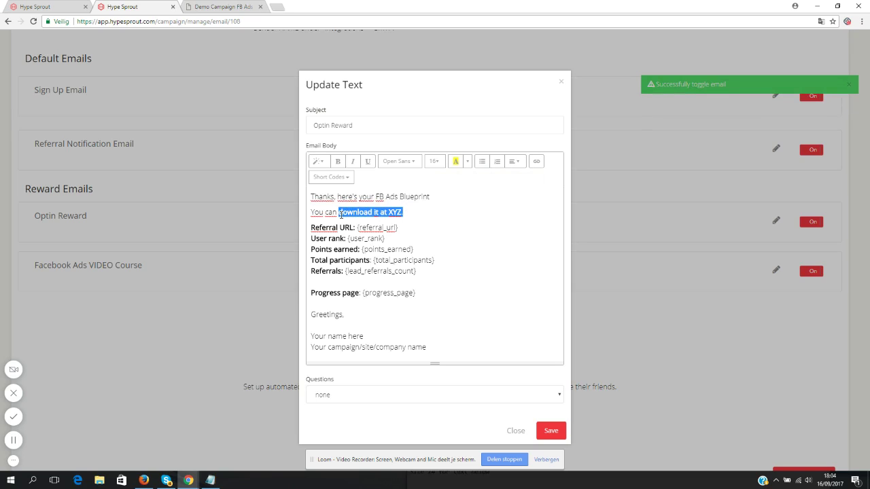
left_click(537, 162)
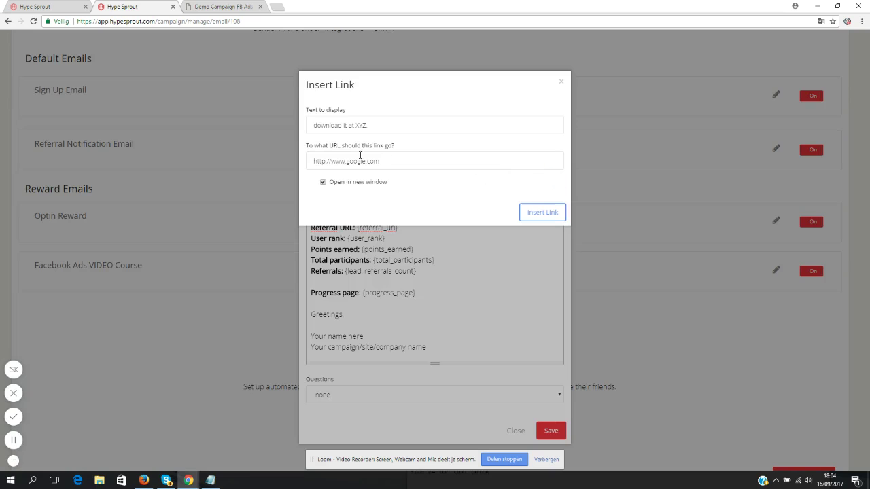
left_click(561, 82)
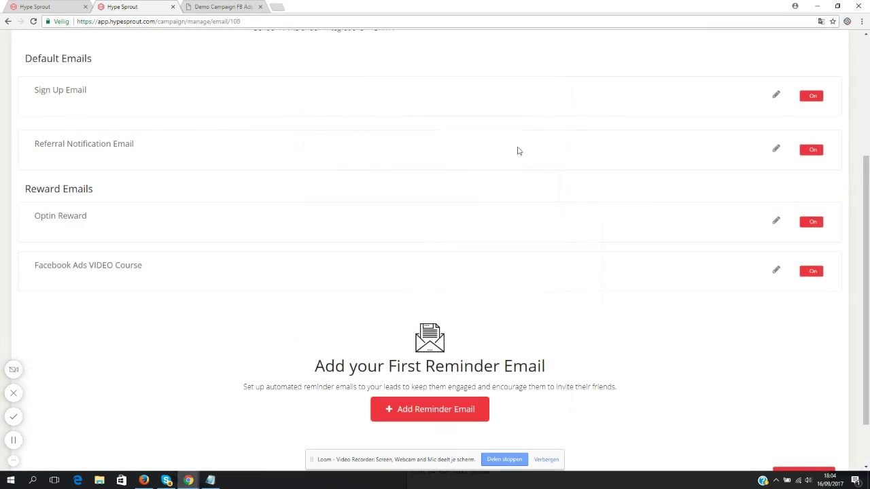
- Add unbolded 'Keep referring people to get my video course.' and blueprint-help lines to the Optin Reward email
left_click(776, 220)
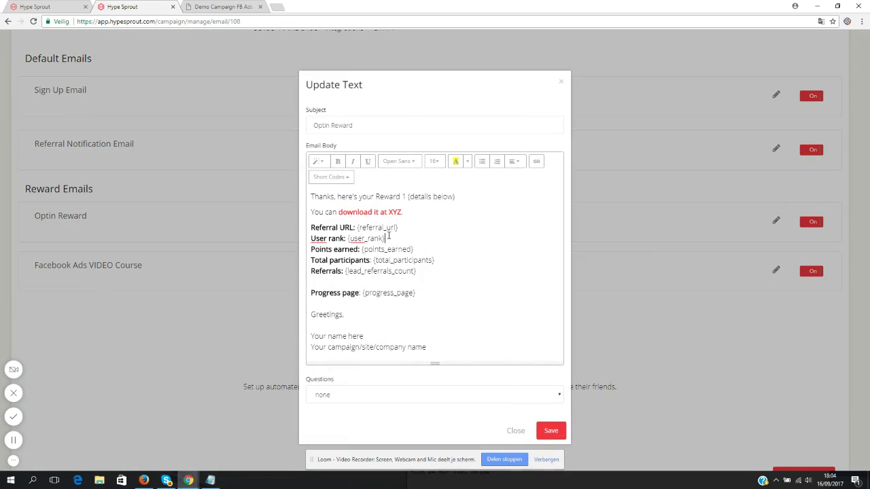
left_click(314, 225)
type("Keep referring p")
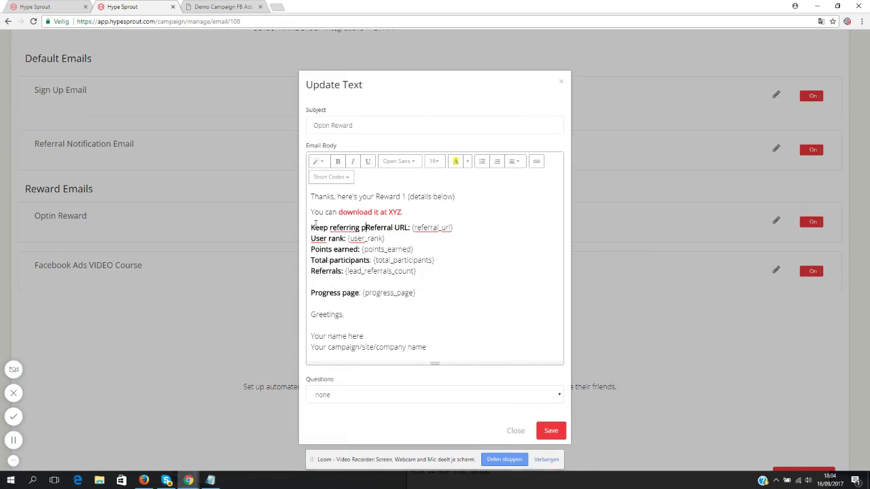
type("eople to get my video co")
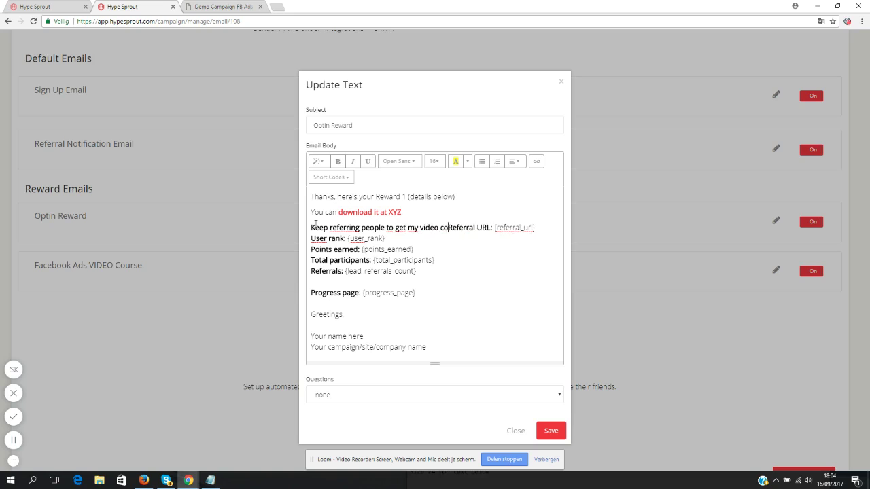
type("urse.")
key("Return")
key("Return")
type("It")
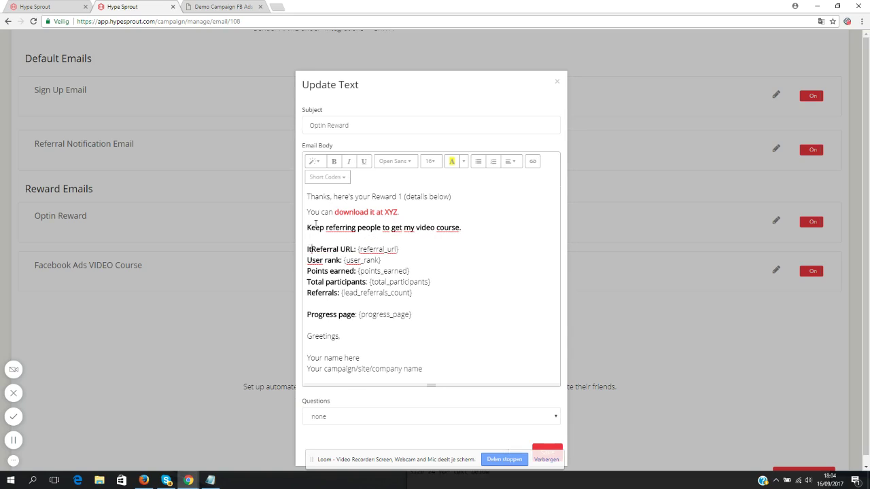
type("'s a gread")
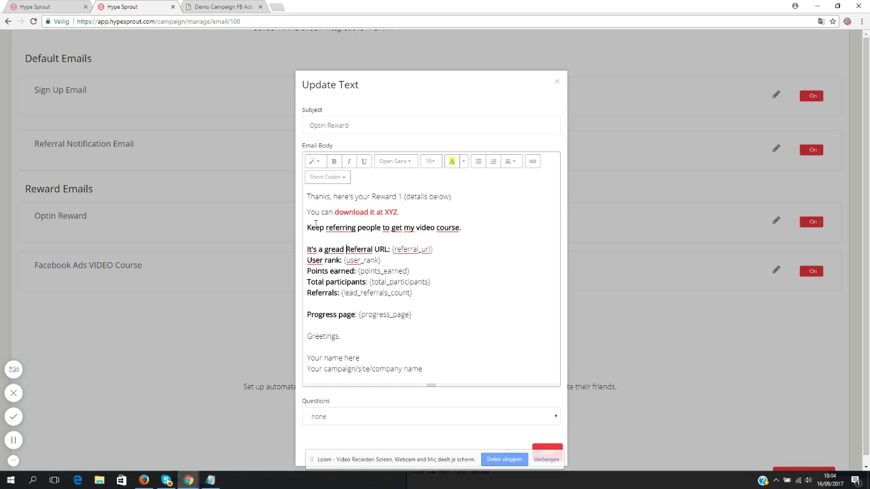
key("BackSpace")
key("BackSpace")
type("t help ")
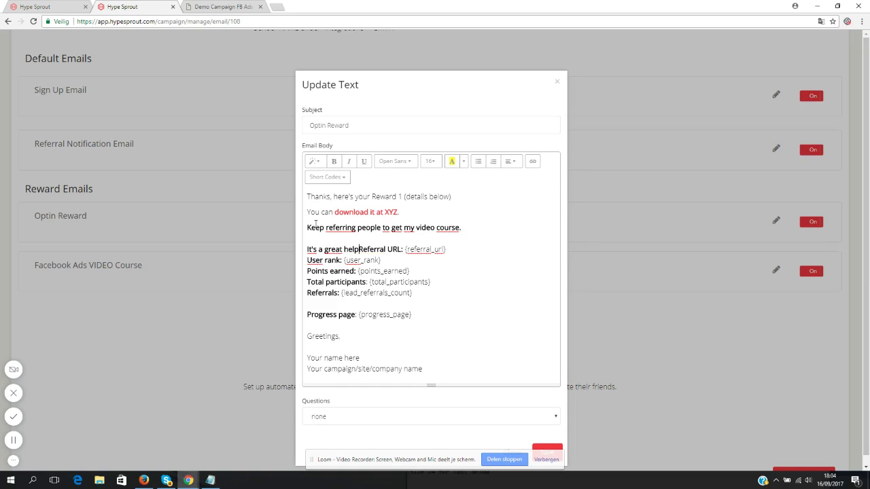
type("to imp")
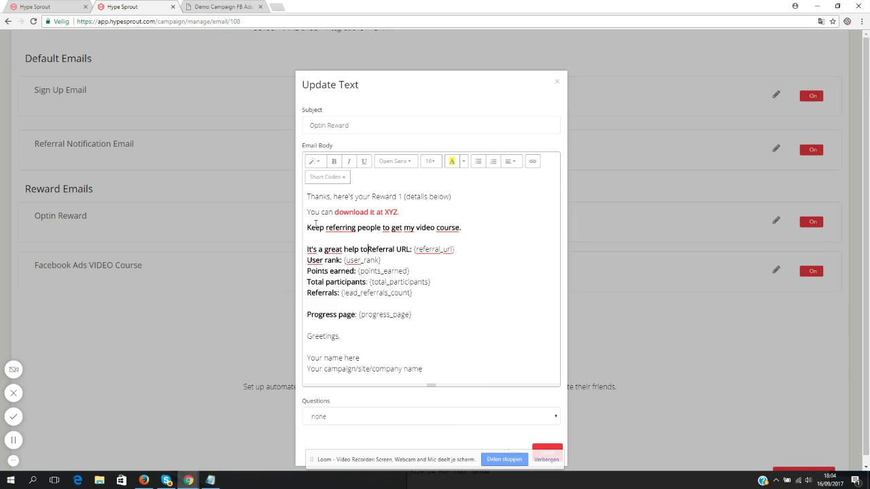
type("lement the strate")
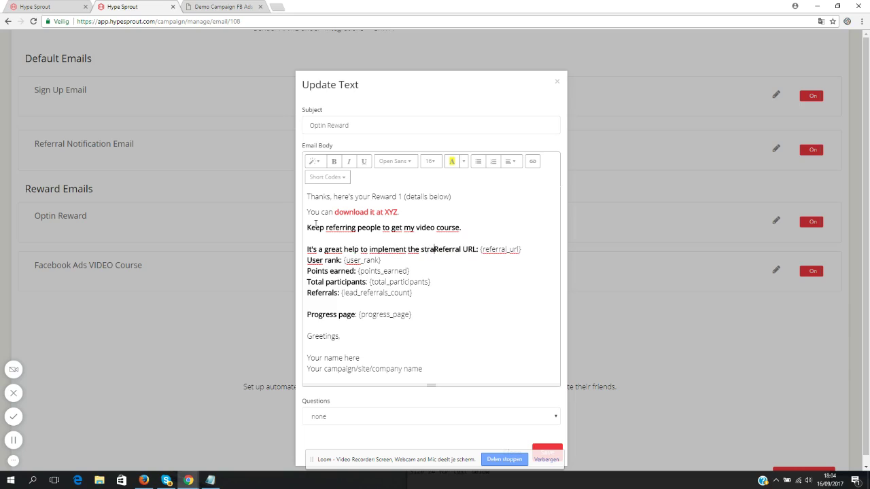
type("gies that you le")
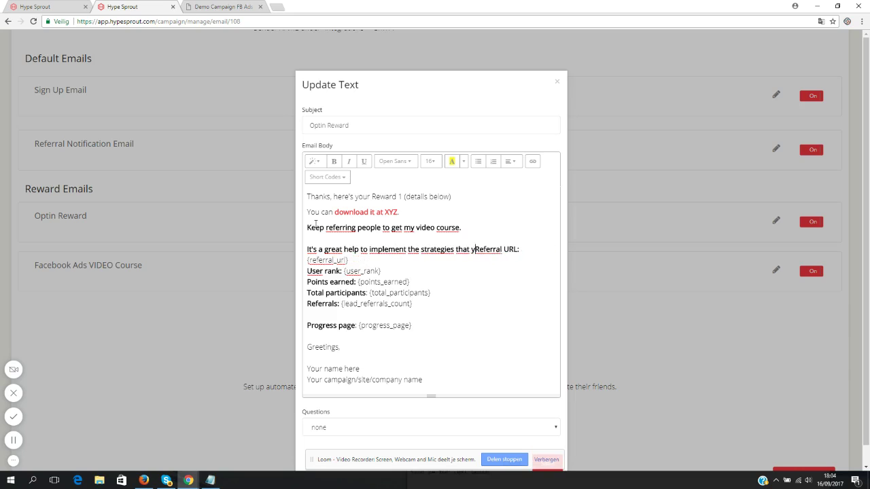
type("anred inside my bl")
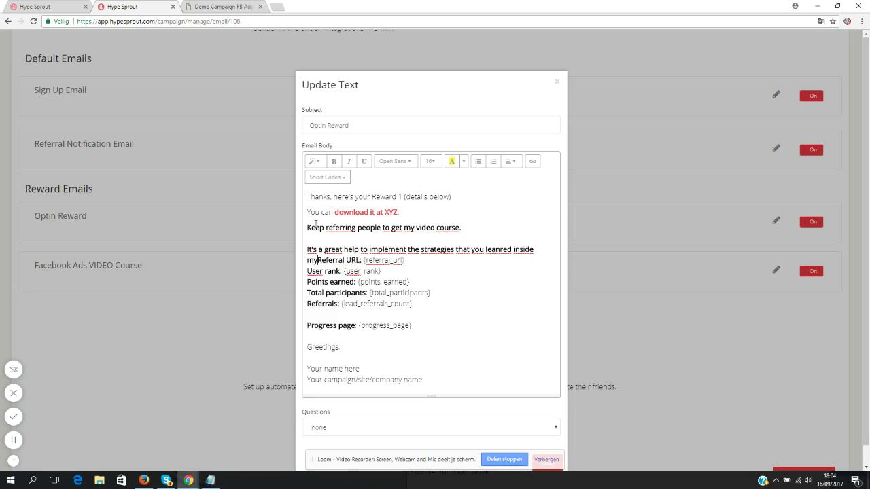
type("ueprint.")
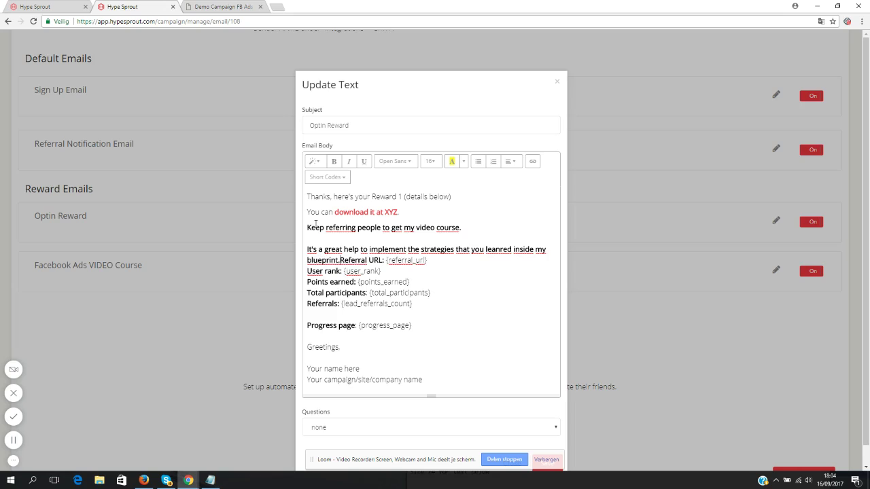
key("Return")
key("Return")
left_click_drag(354, 270, 297, 253)
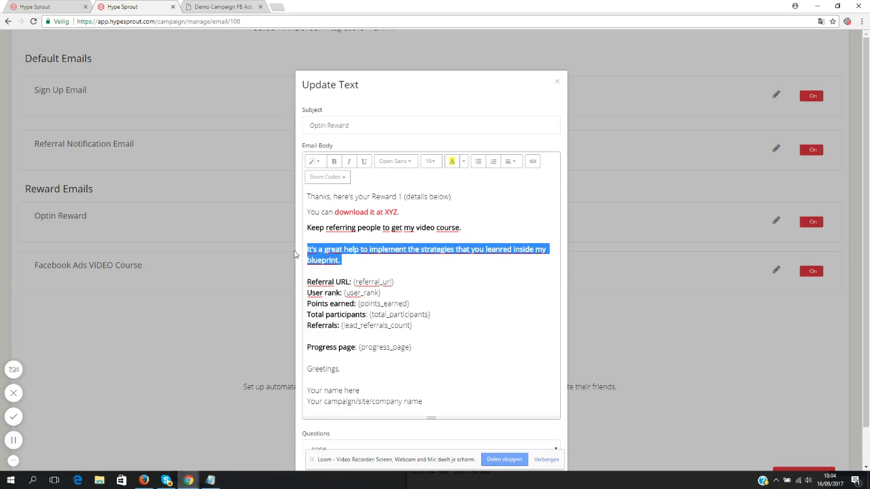
key("ctrl+b")
left_click(384, 249)
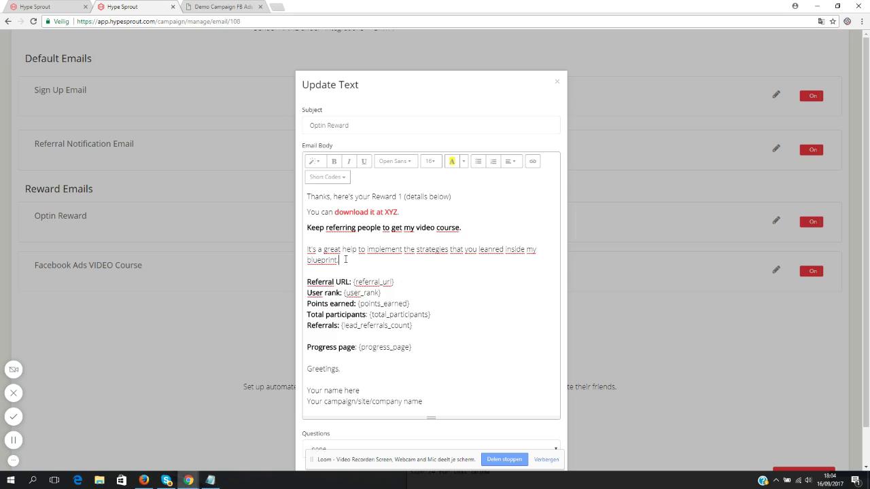
- Delete the rank, points and participants lines and replace the signature placeholder with the sender's name
left_click_drag(315, 294, 441, 313)
key("BackSpace")
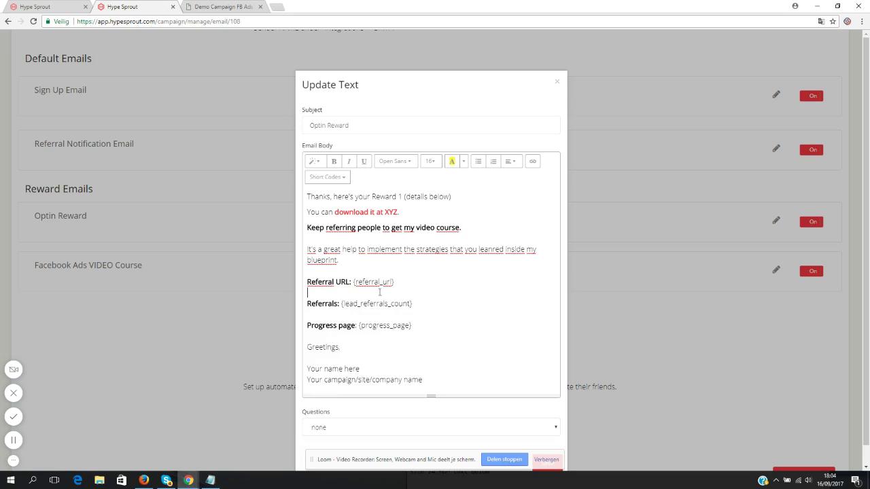
left_click_drag(429, 308, 306, 305)
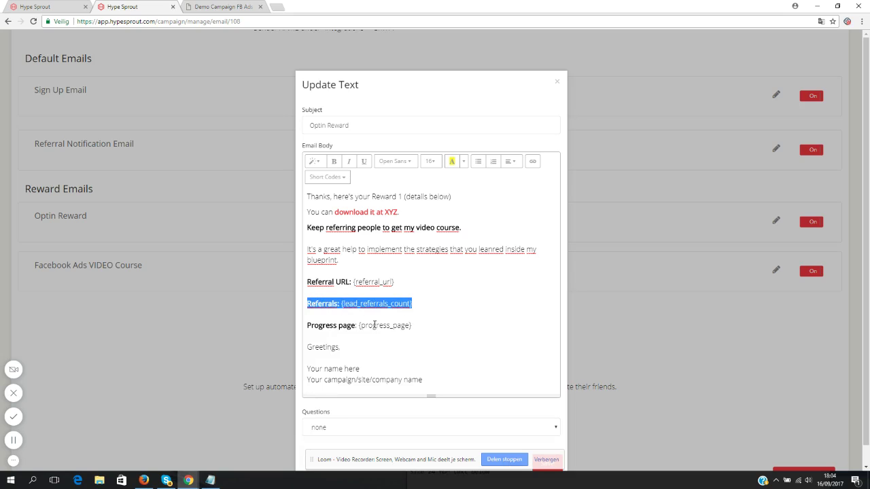
left_click(421, 332)
left_click_drag(451, 379, 304, 367)
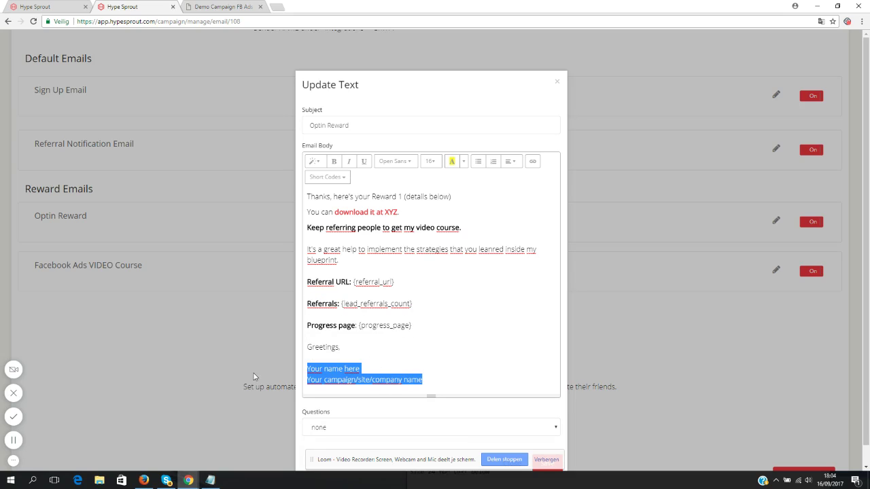
type("Kenny Kolijn")
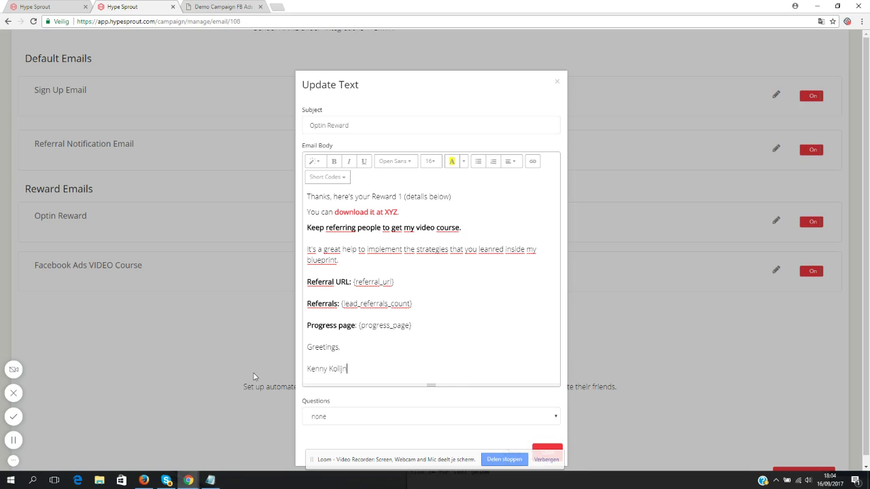
scroll(480, 301, "down", 1)
left_click(548, 444)
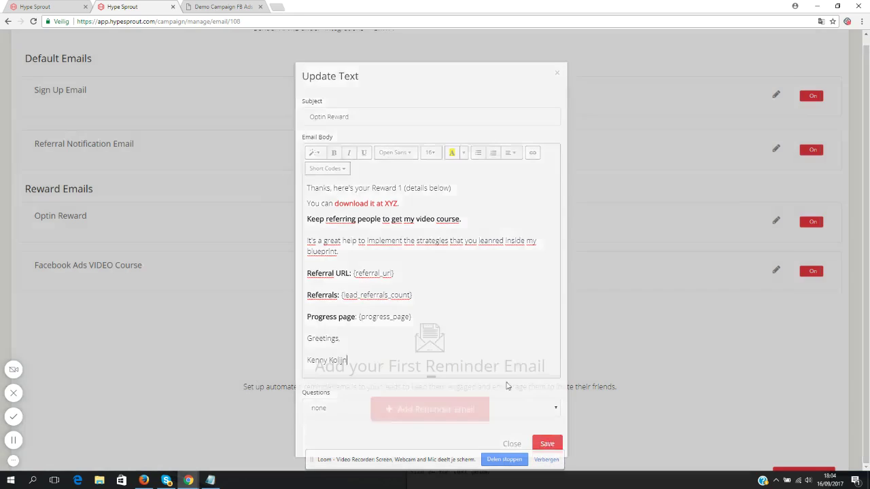
scroll(660, 369, "down", 2)
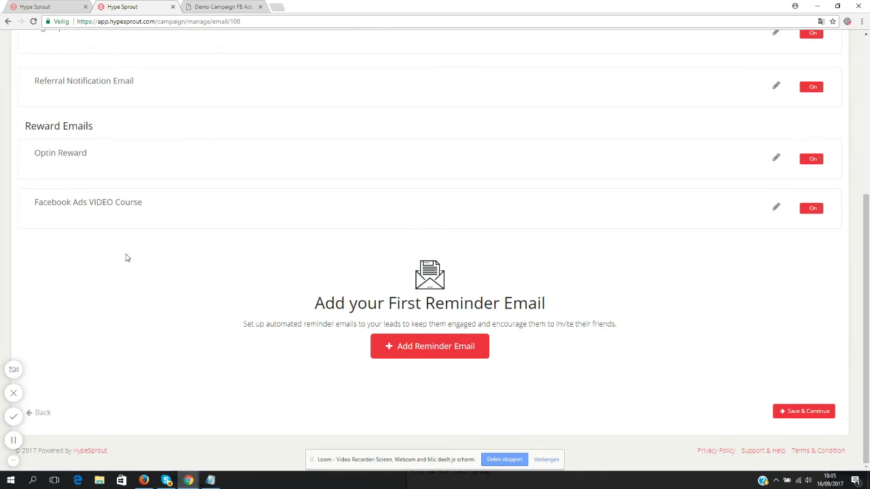
left_click_drag(561, 313, 305, 313)
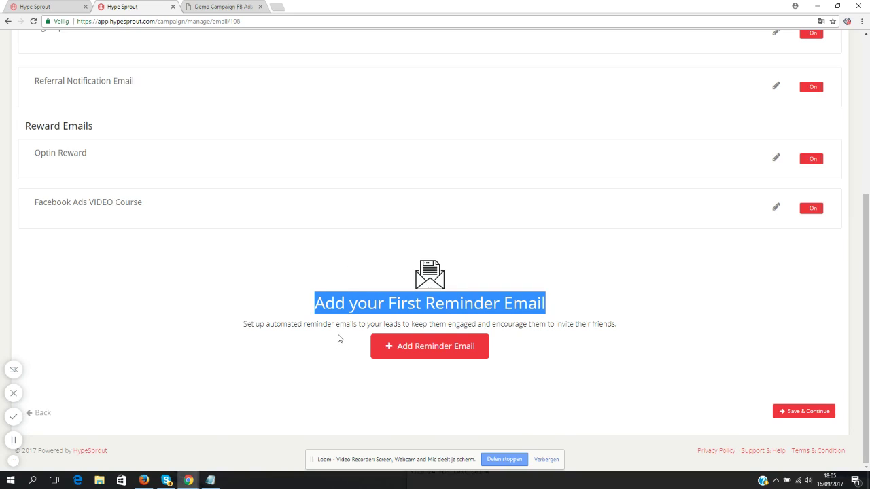
left_click(412, 303)
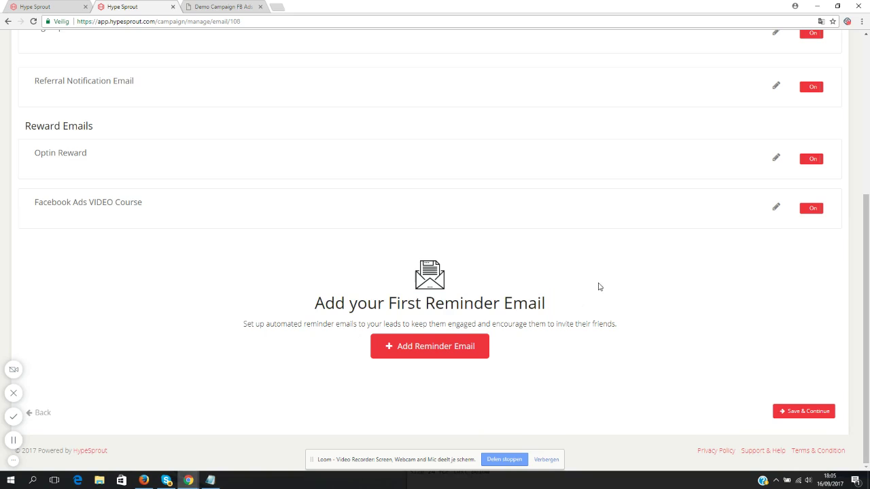
- Start a new reminder email with 'Thanks for getting the blueprint yesterday.' and 'Did you already share it with your friends?'
left_click(439, 349)
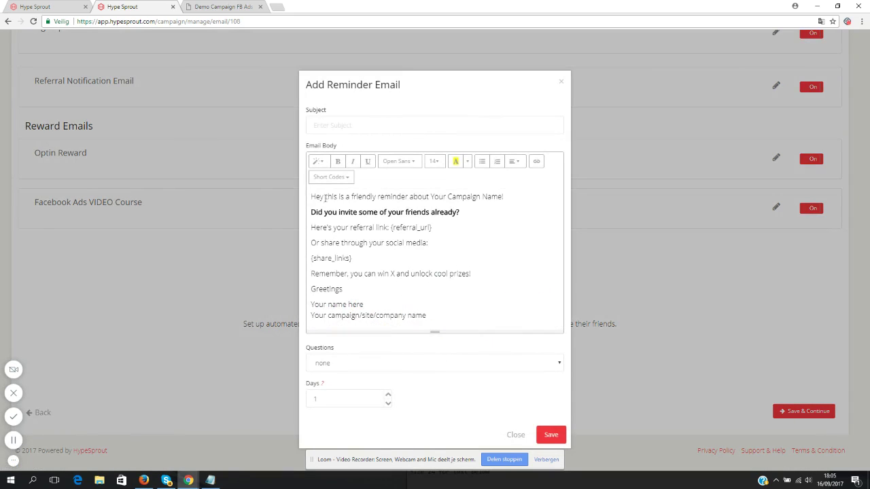
left_click_drag(312, 197, 485, 240)
left_click(484, 240)
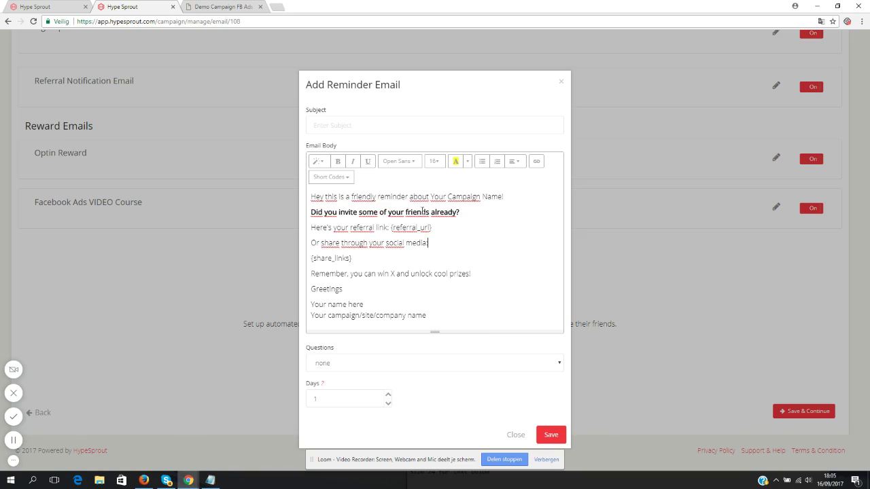
left_click_drag(327, 197, 519, 276)
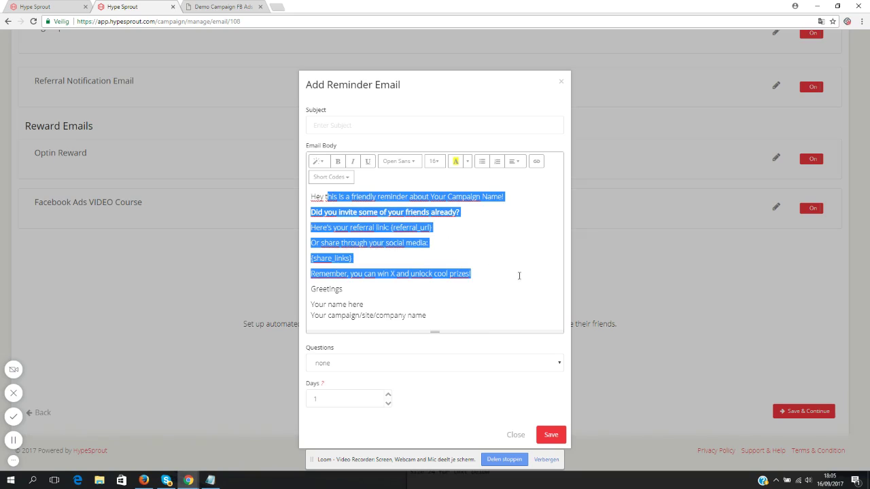
type("han")
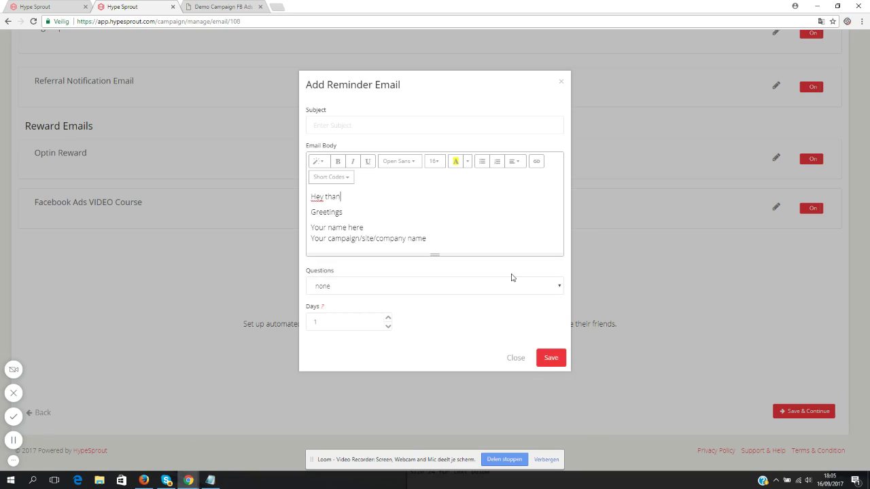
type("ks for getting the blu")
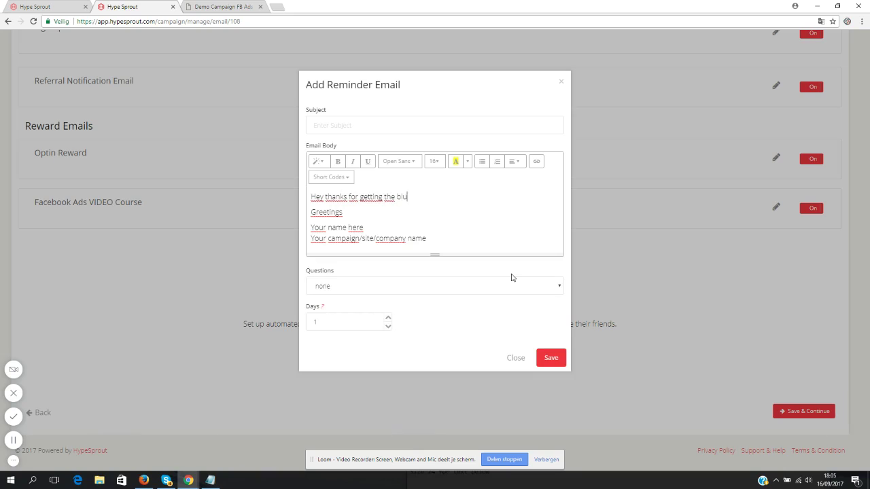
type("eprint yesterday.")
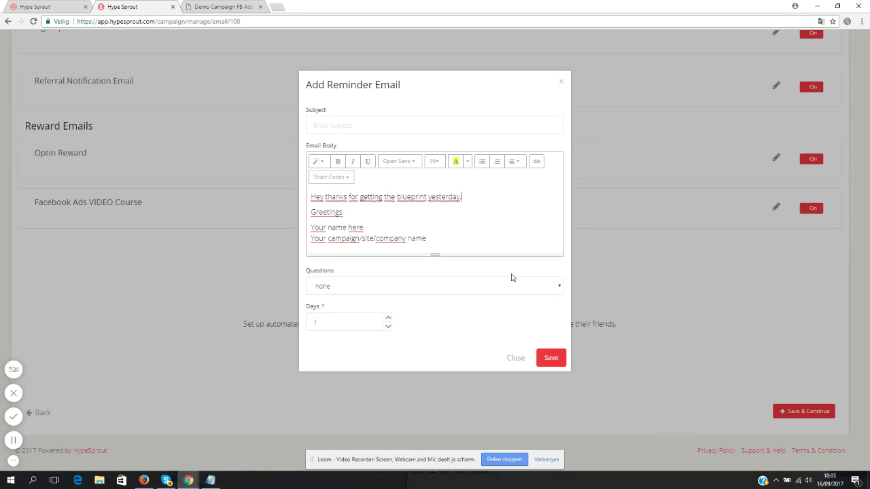
key("Return")
key("Return")
type("Did you already ")
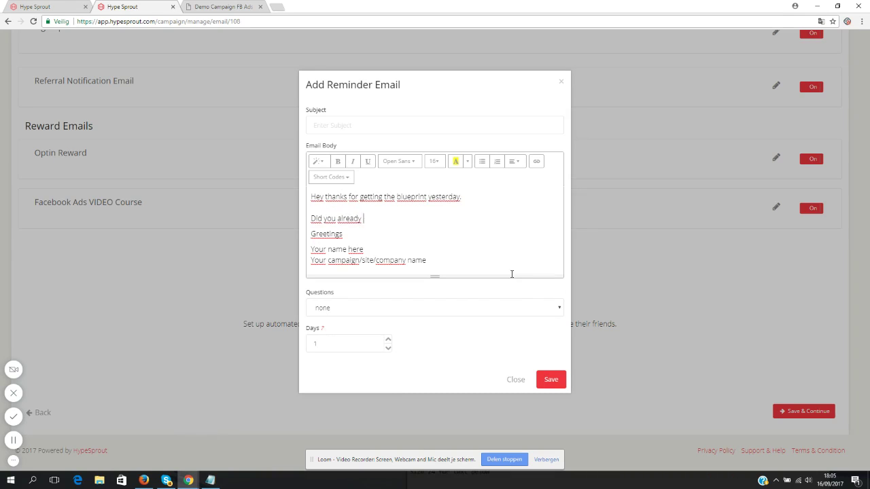
type("share it with your friends?")
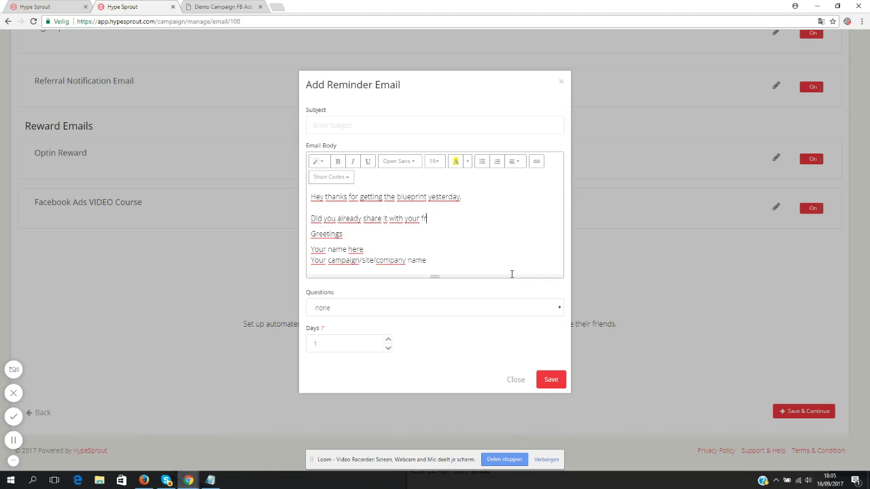
- Add 'You can get my video course if 5 friends download' and sign with the sender's name
key("Return")
key("Return")
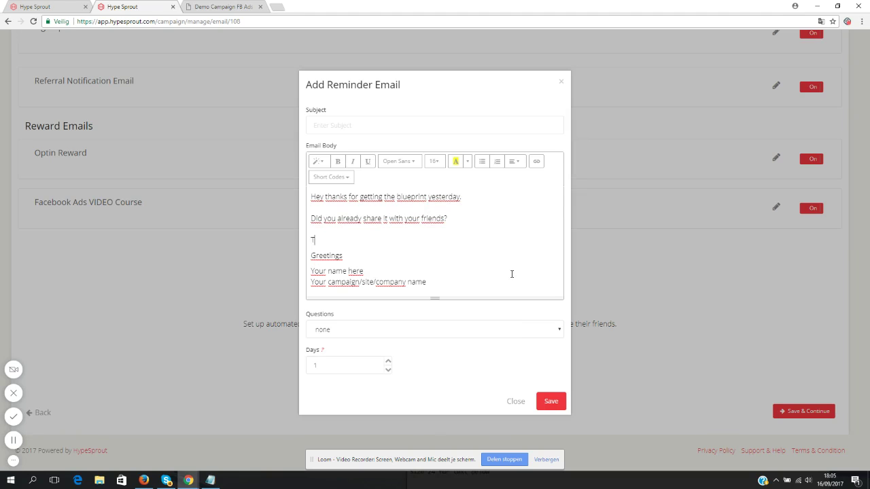
key("BackSpace")
type("You can get my vide")
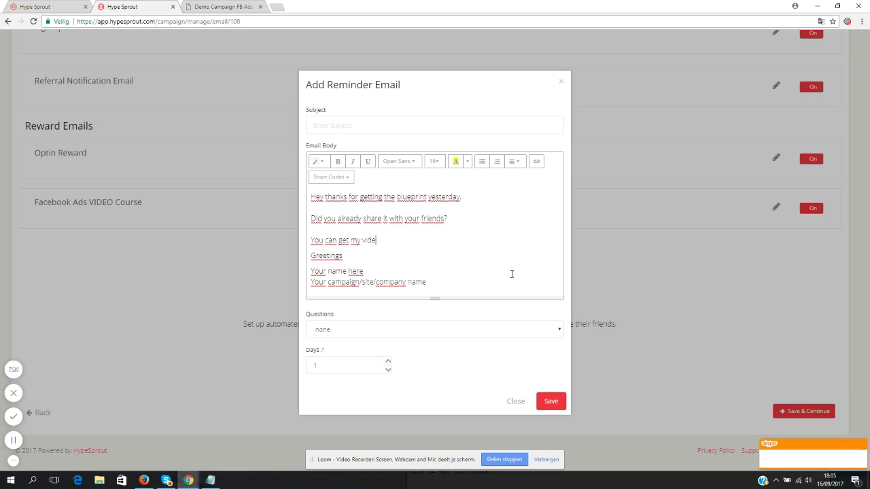
type("o course if 5 fr")
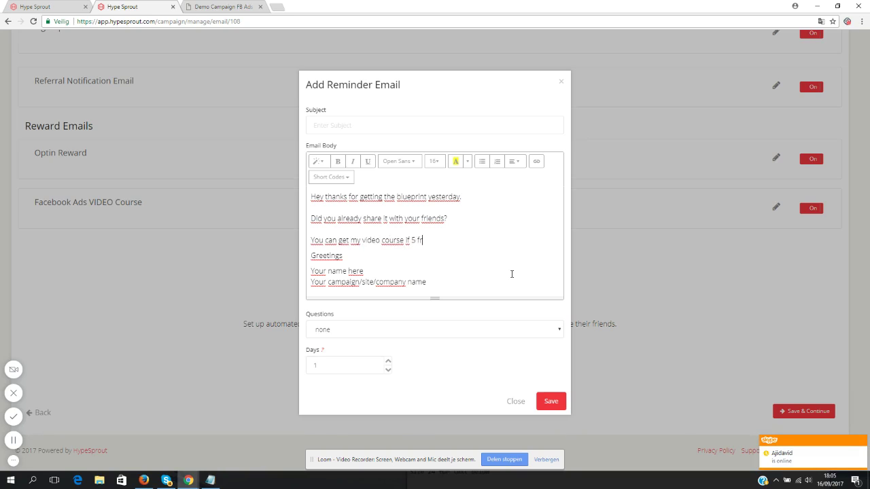
type("iends download it.")
left_click_drag(427, 282, 303, 277)
type("Ke")
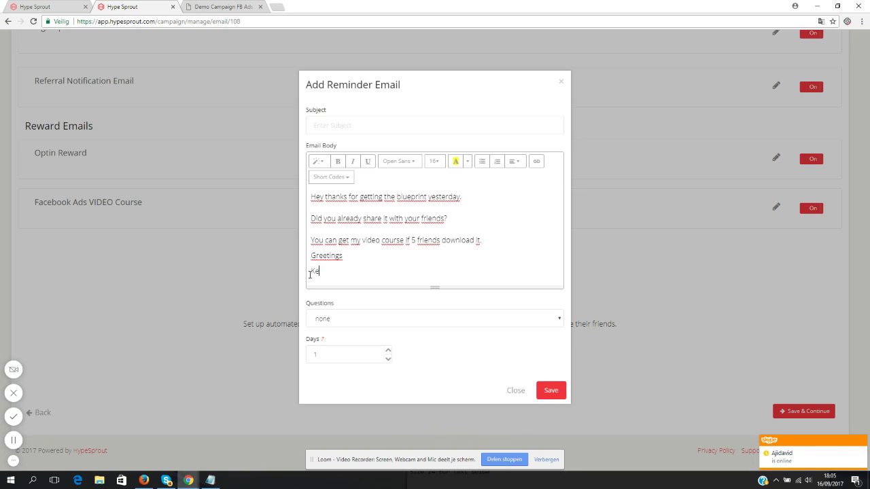
type("nny Koll")
type("jn")
left_click(329, 126)
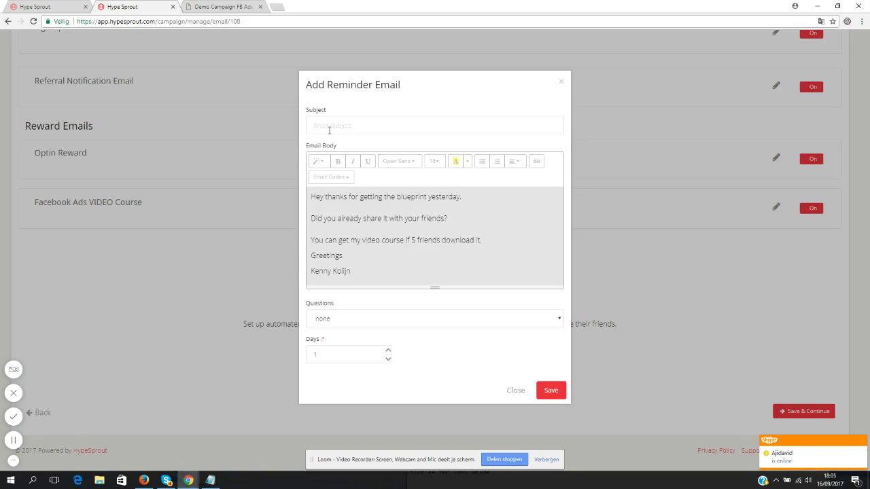
- Enter the subject 'Did you read my Facebook Ads Blueprint?' and put the body caret after 'download it.'
left_click(329, 130)
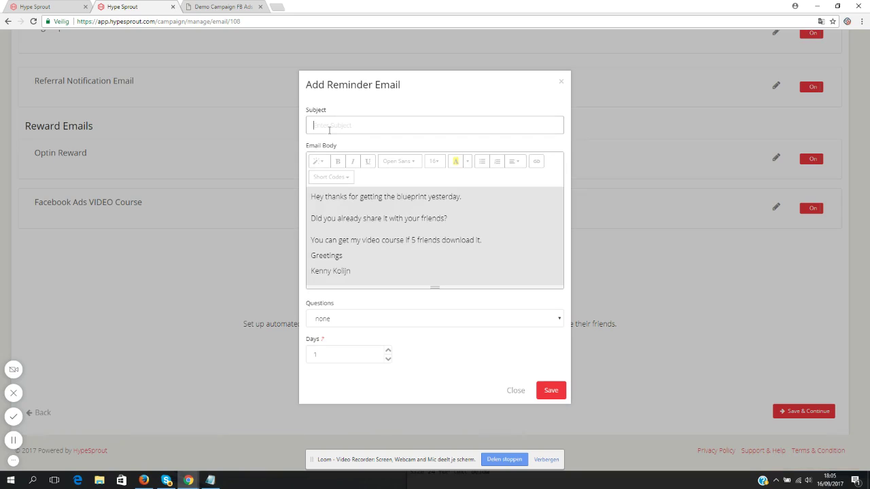
type("Did you read my Blueprint")
left_click(363, 127)
type("Facebook Ads Blueprint?")
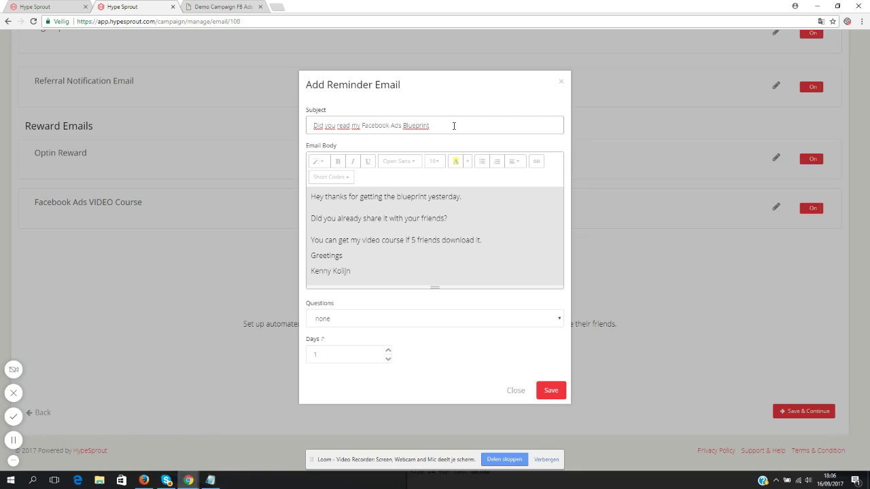
left_click(381, 238)
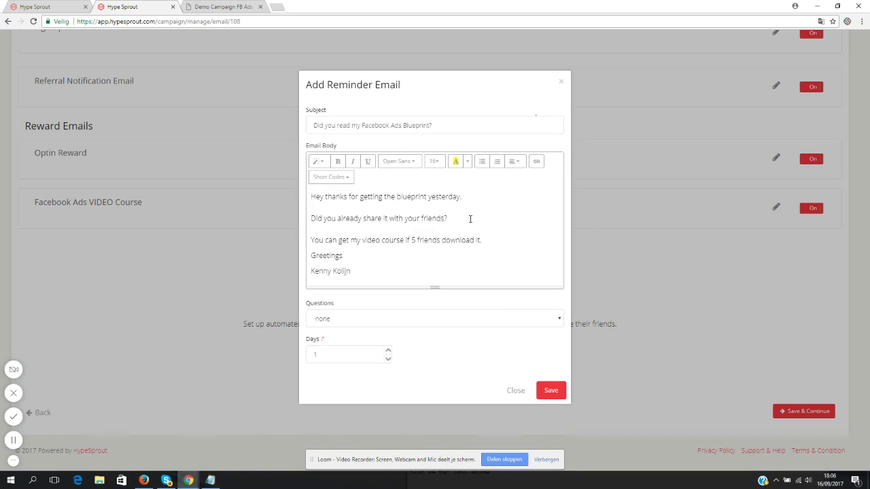
left_click(495, 241)
- Insert the {share_links} short code on a new line below the course sentence
key("Return")
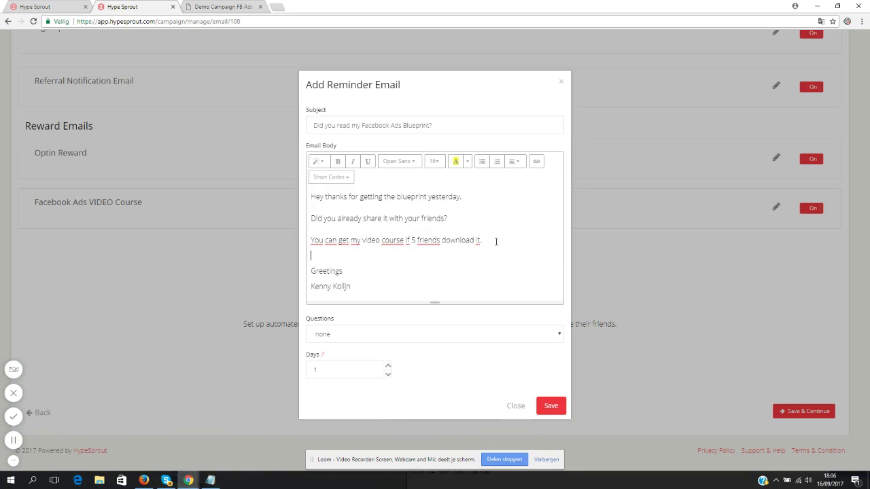
left_click(333, 177)
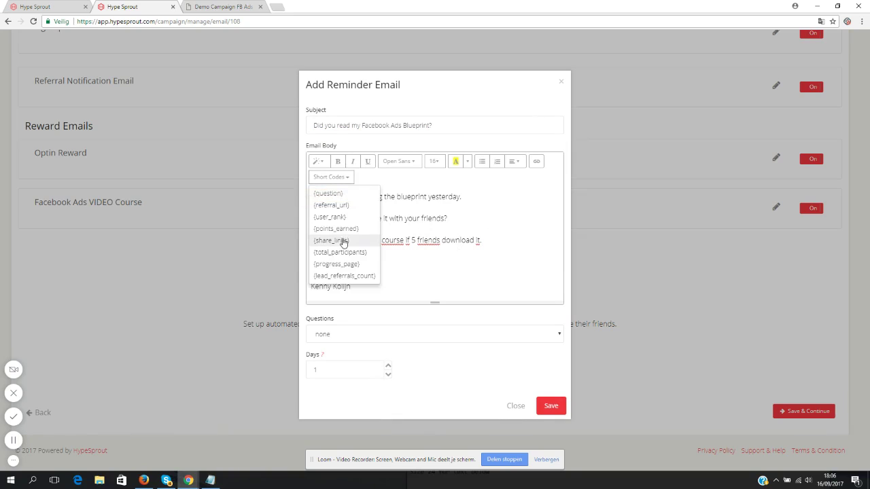
left_click(342, 242)
key("Return")
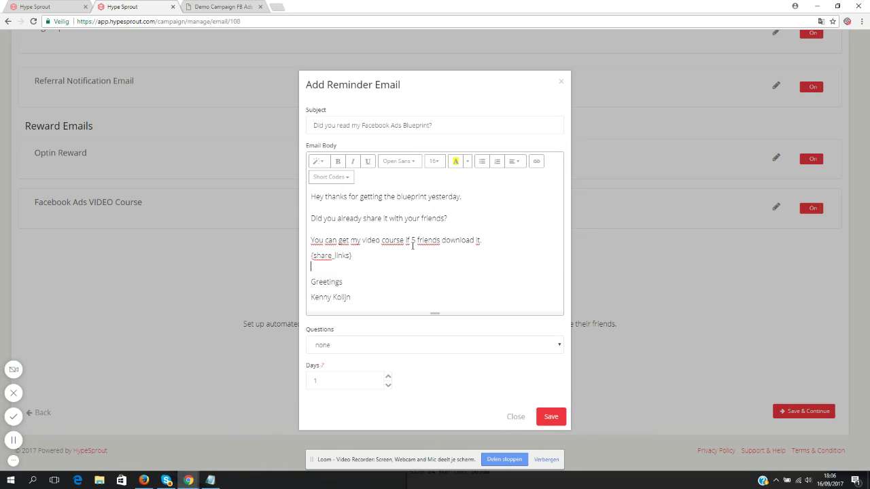
- Add the line 'Here's your referral link again:' followed by the {referral_url} short code
key("Return")
type("He")
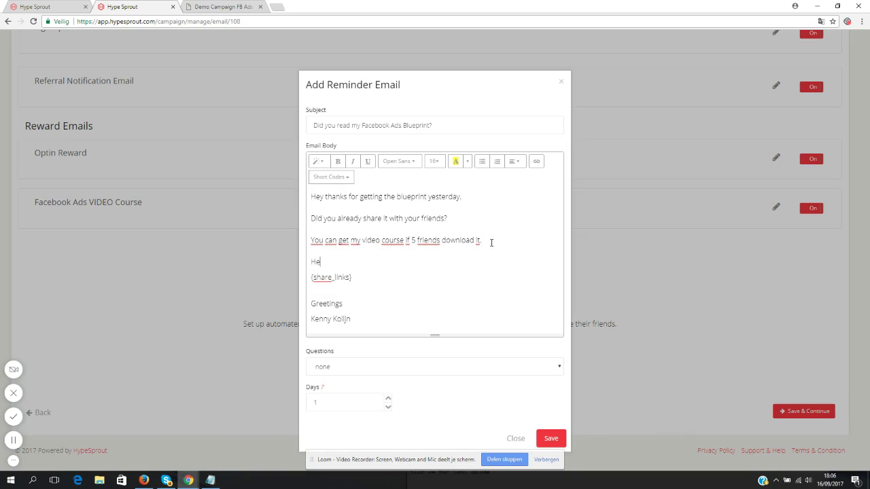
type("re's your referral link again:")
key("Return")
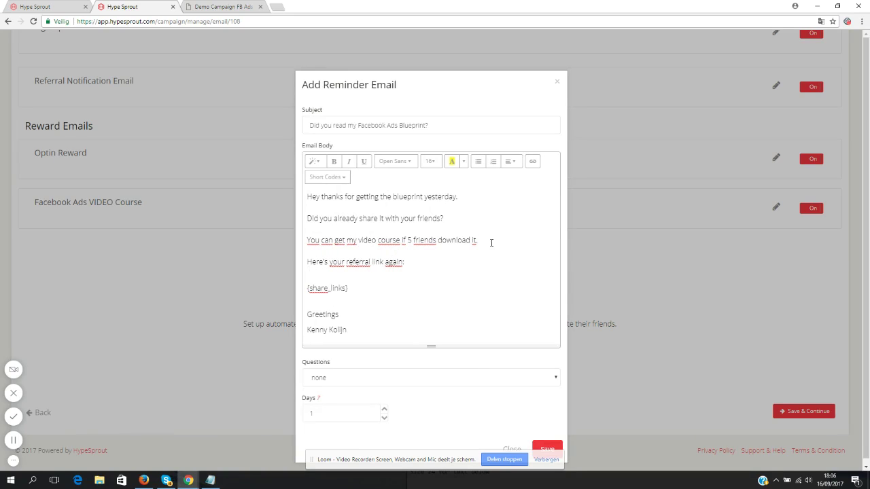
left_click(339, 177)
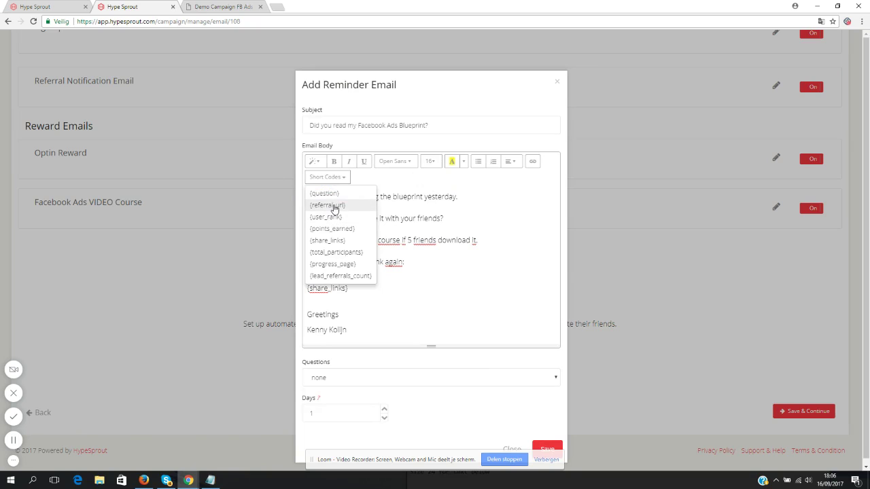
left_click(334, 207)
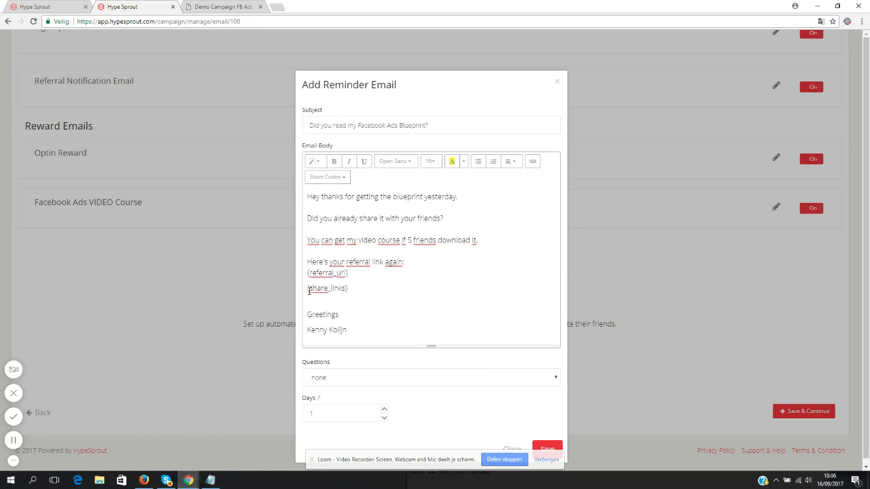
- Add 'Or click these buttons to easily share the blueprint.' above {share_links} on its own line
type("Or click these but")
type("tons to easily share")
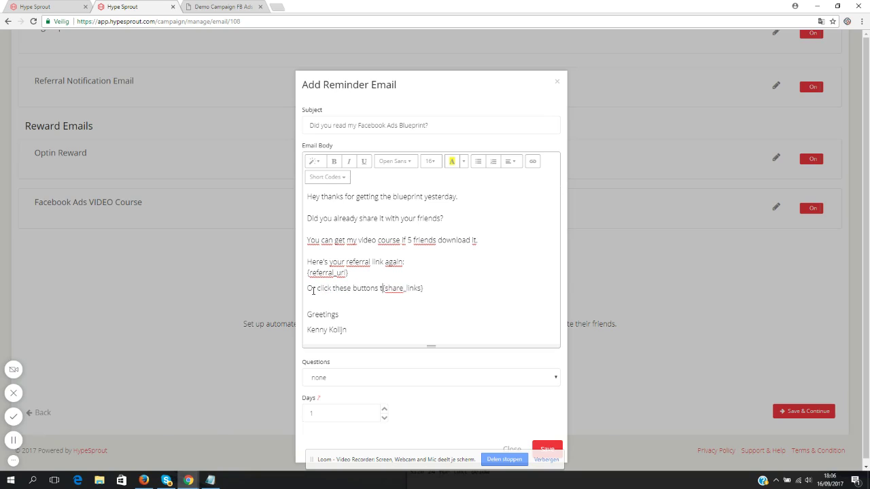
type(" the blueprint.")
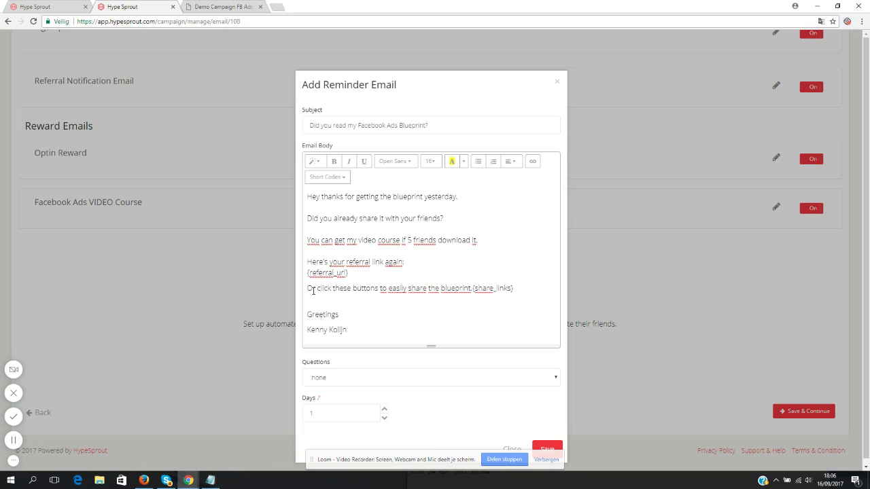
key("Return")
key("Return")
scroll(386, 296, "down", 1)
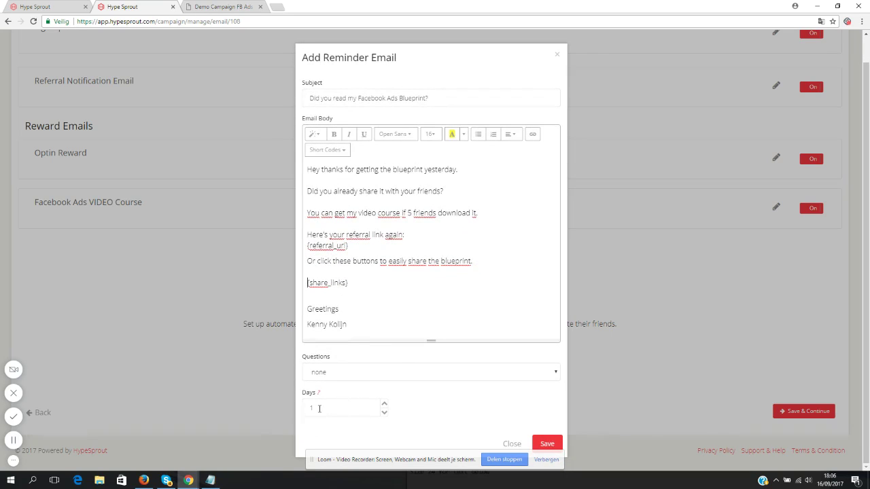
type("1")
key("BackSpace")
- Save the reminder email, switch it on, review it unchanged, then save and continue to Integrations
left_click(548, 444)
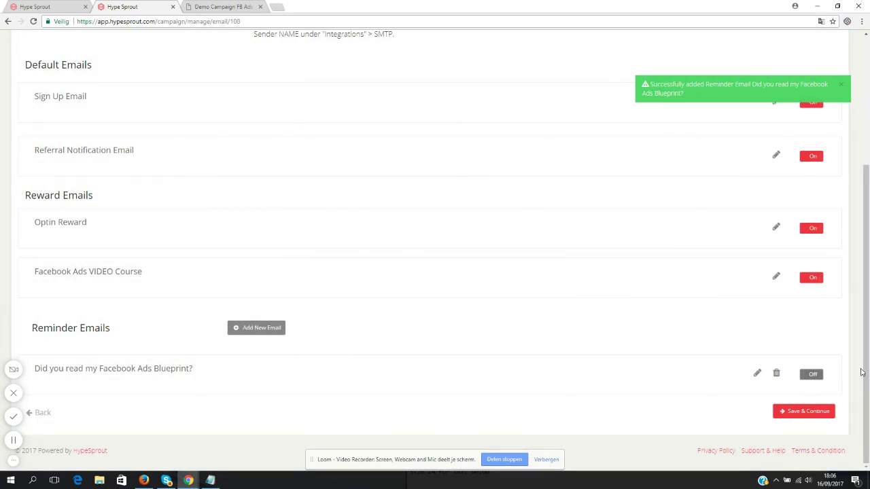
left_click(813, 375)
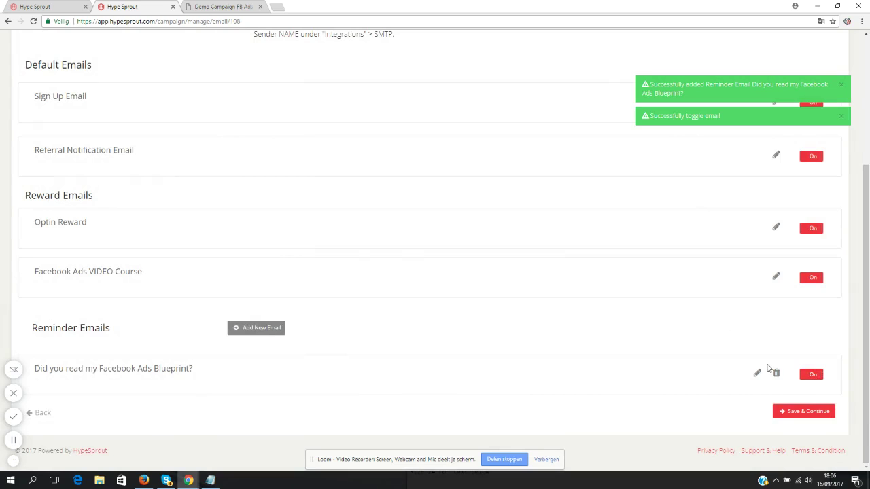
left_click(756, 373)
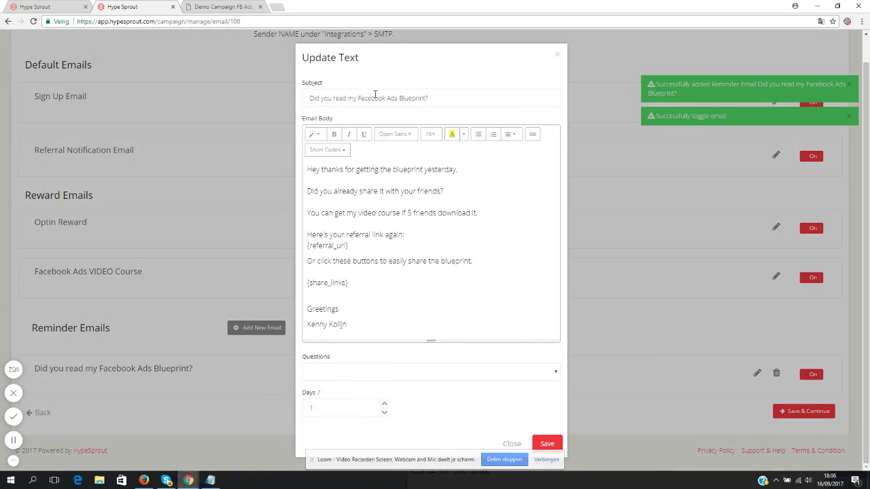
left_click_drag(316, 97, 446, 97)
left_click(389, 302)
left_click(511, 444)
left_click(805, 411)
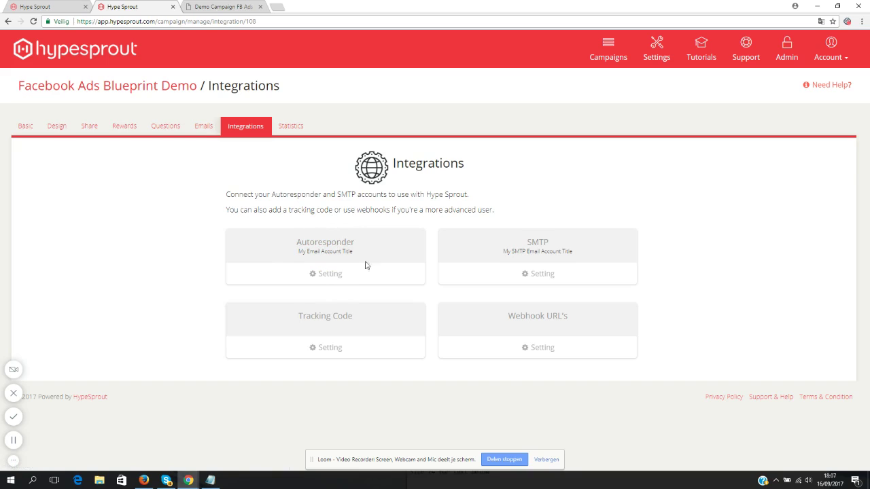
- Confirm the autoresponder keeps the AWeber account and current list, then go to account Settings
left_click(332, 274)
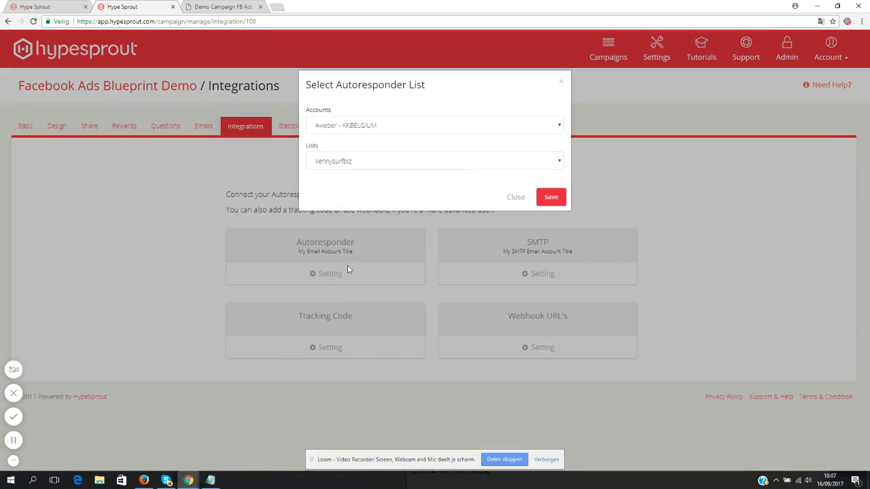
left_click(476, 129)
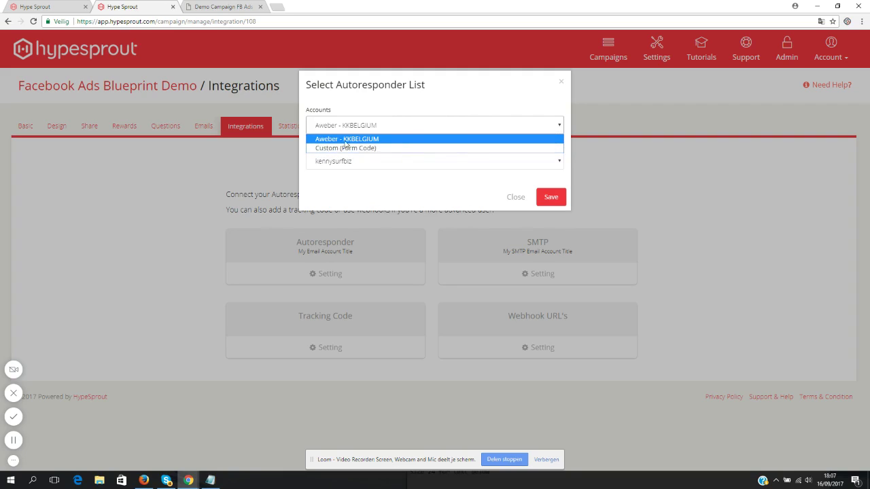
left_click(415, 124)
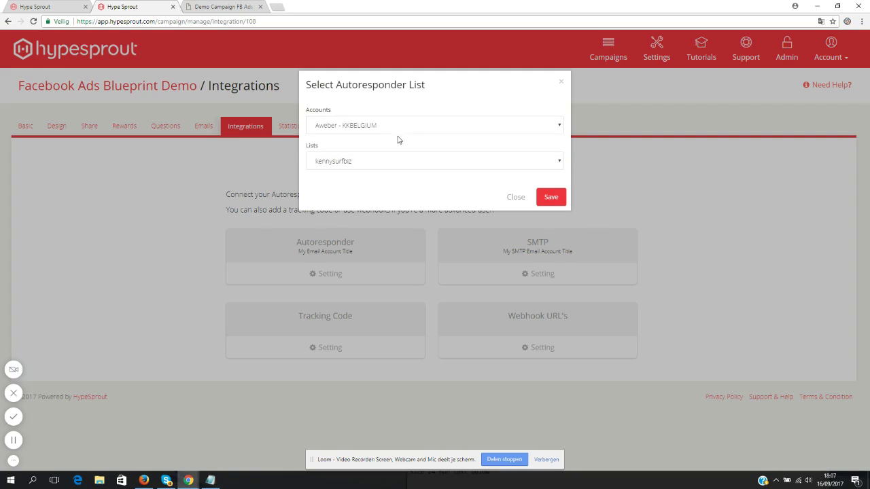
left_click(382, 160)
left_click(442, 110)
left_click(515, 199)
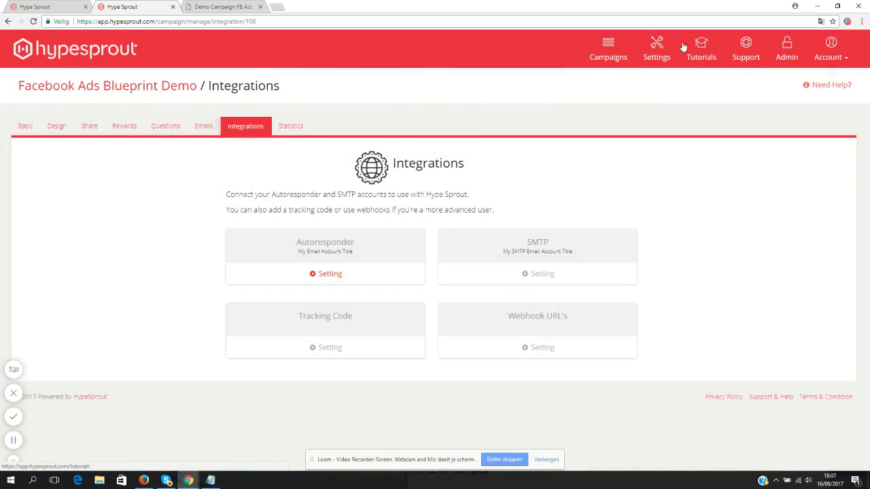
left_click(656, 57)
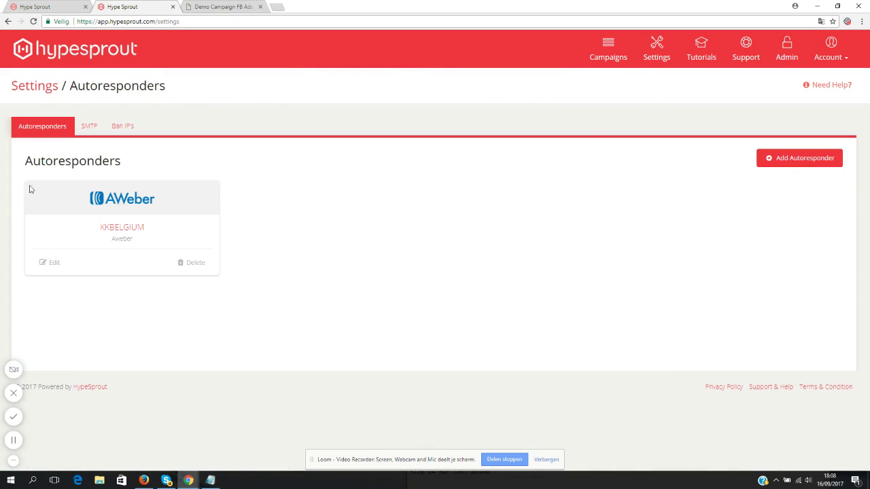
- Browse email services for a new autoresponder without adding one, then return to Campaigns
left_click(799, 164)
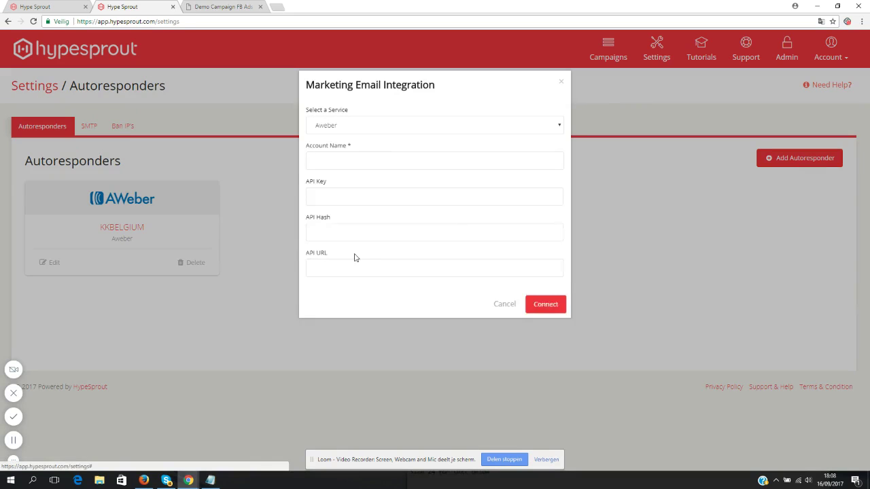
left_click(358, 128)
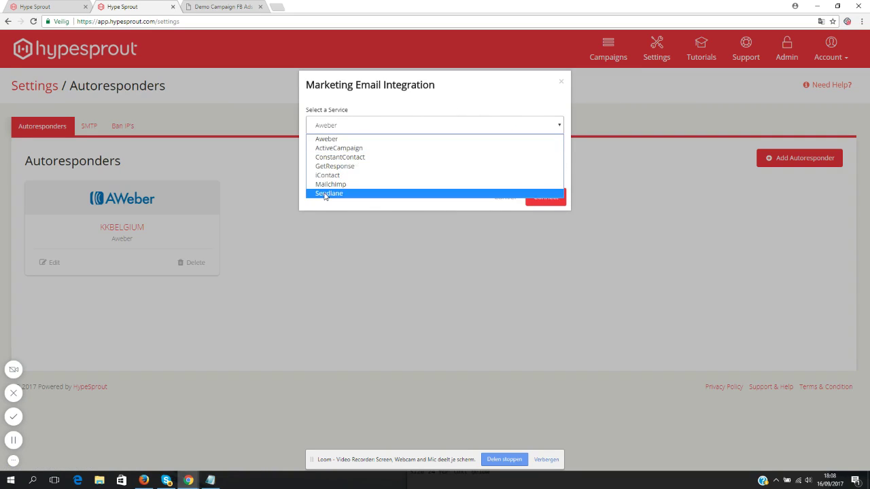
left_click(394, 106)
left_click(504, 198)
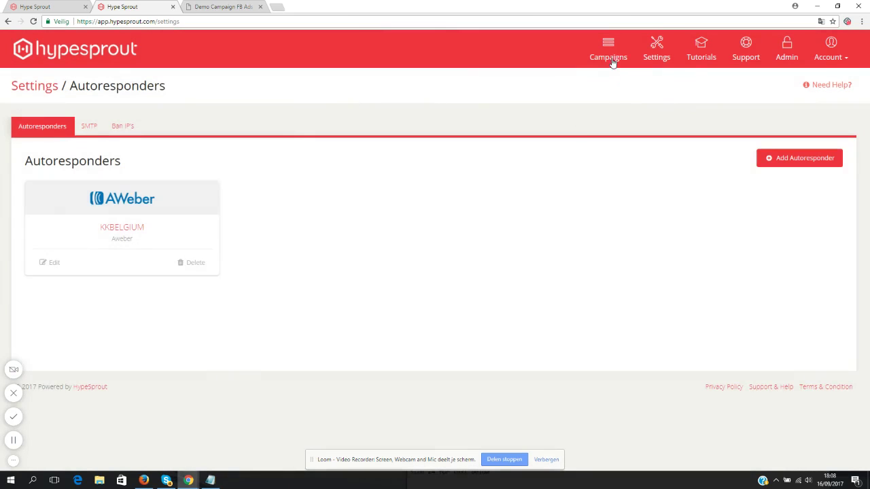
left_click(612, 60)
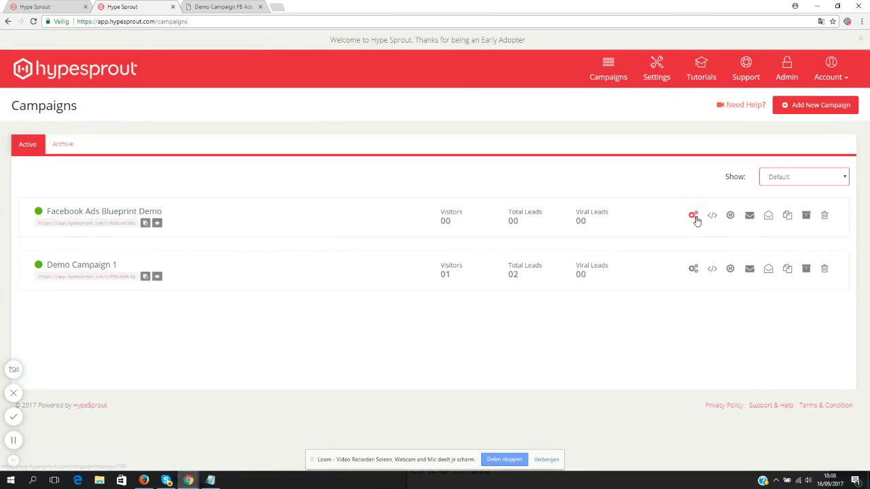
- Try the Custom (Form Code) autoresponder on Facebook Ads Blueprint Demo's Integrations, closing without saving
left_click(693, 216)
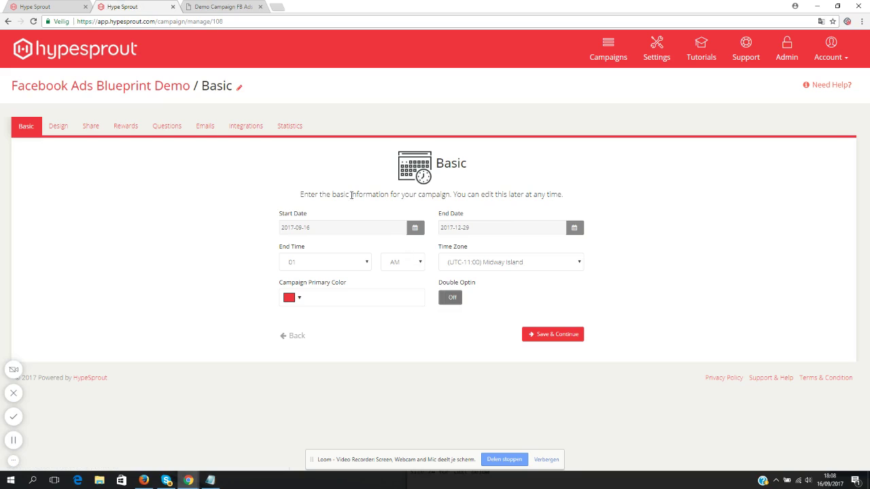
left_click(246, 130)
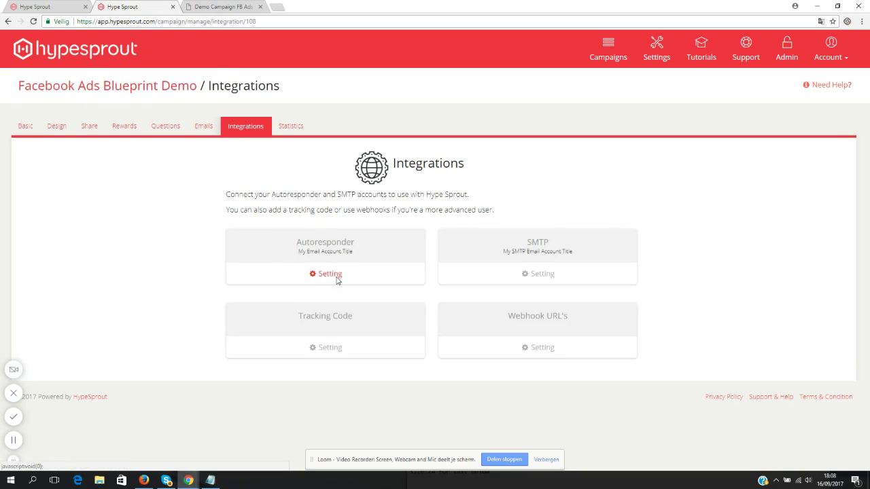
left_click(337, 277)
left_click(379, 127)
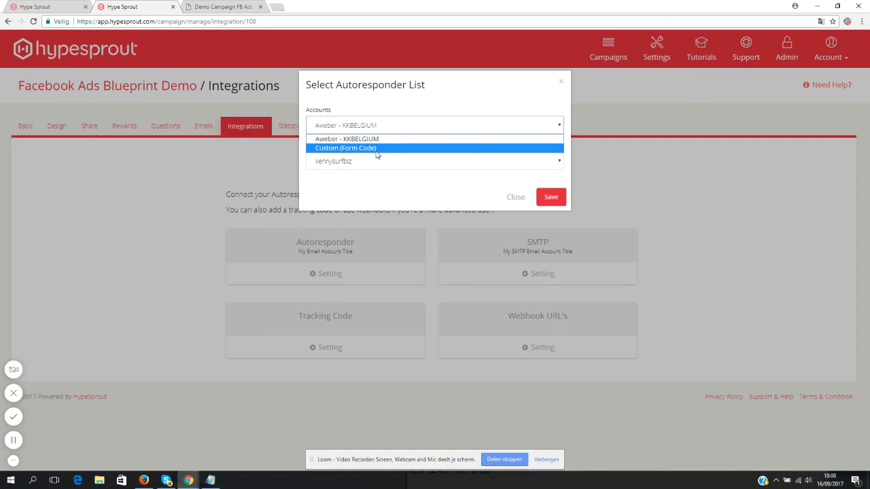
left_click(375, 151)
left_click(367, 165)
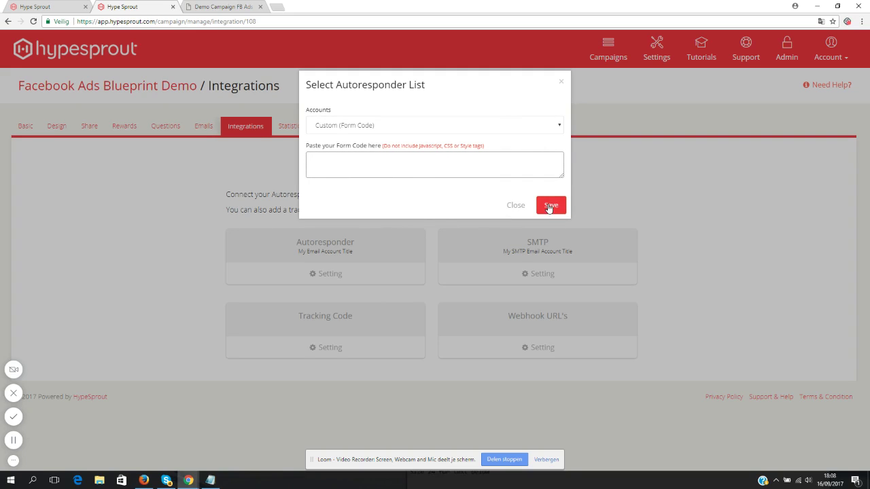
left_click(519, 208)
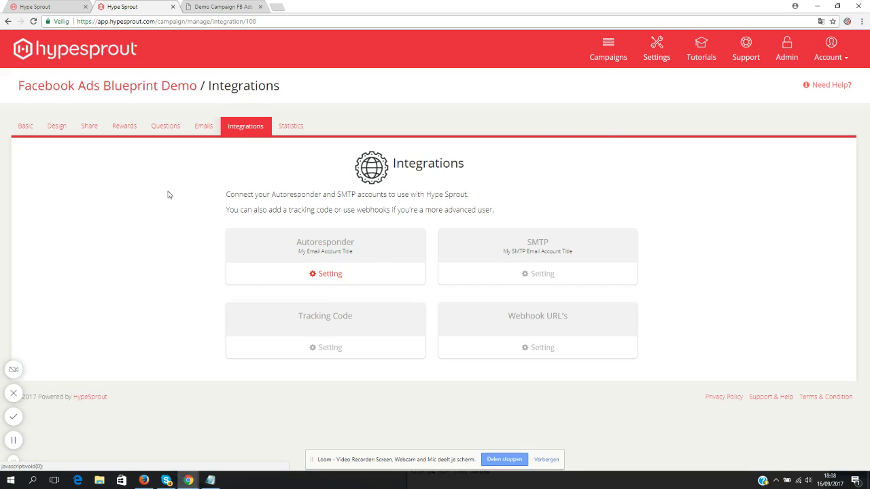
- Check the zeroed Leads, Share and Questions statistics, then go to the campaign's Basic page
left_click(292, 126)
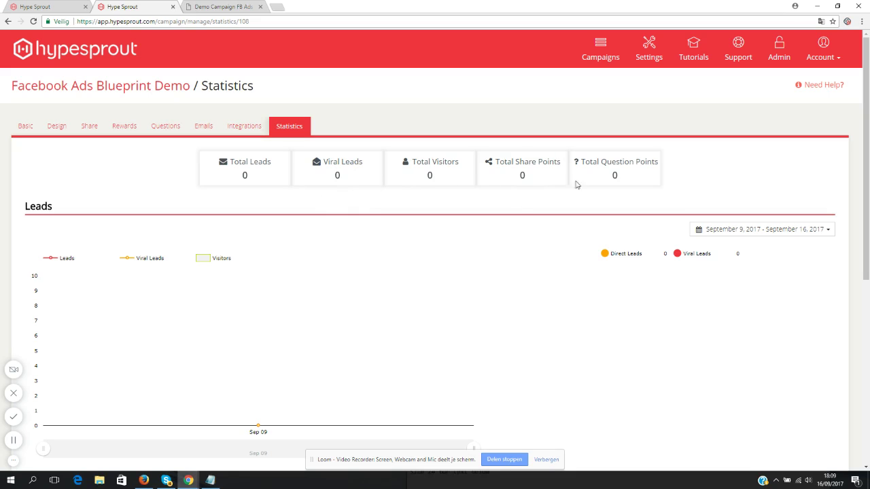
scroll(435, 260, "down", 1)
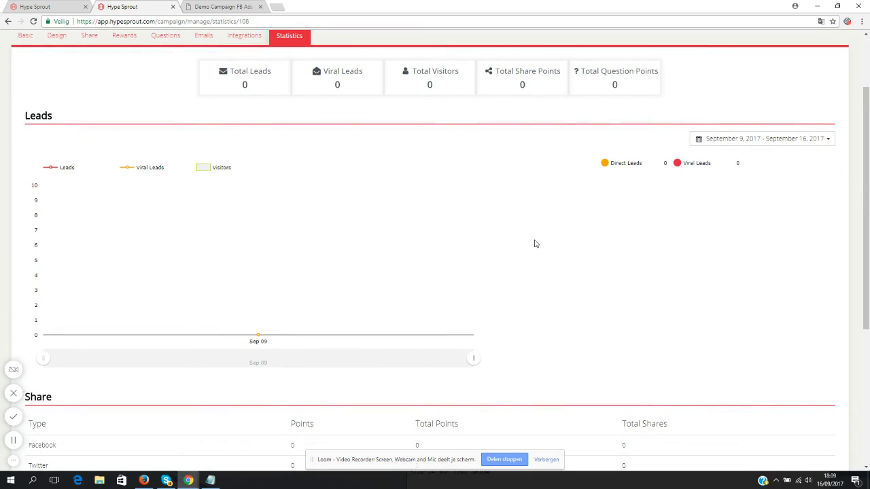
scroll(536, 244, "down", 2)
scroll(374, 240, "down", 2)
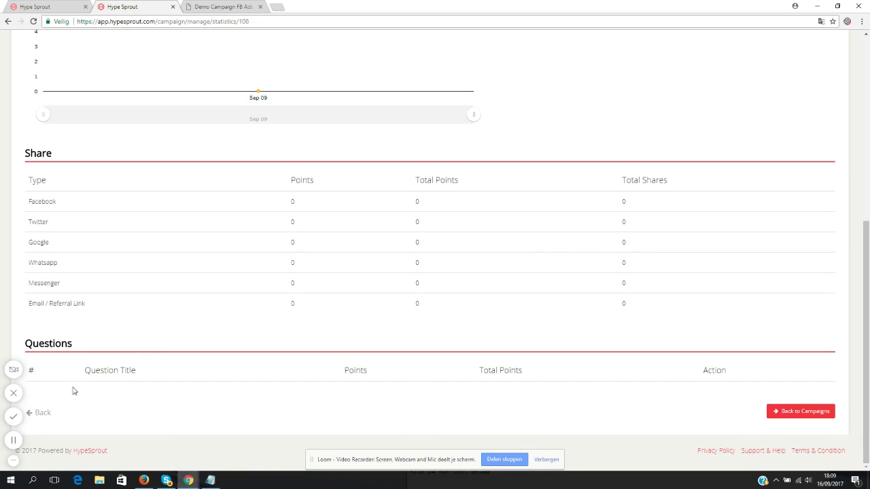
scroll(297, 307, "up", 5)
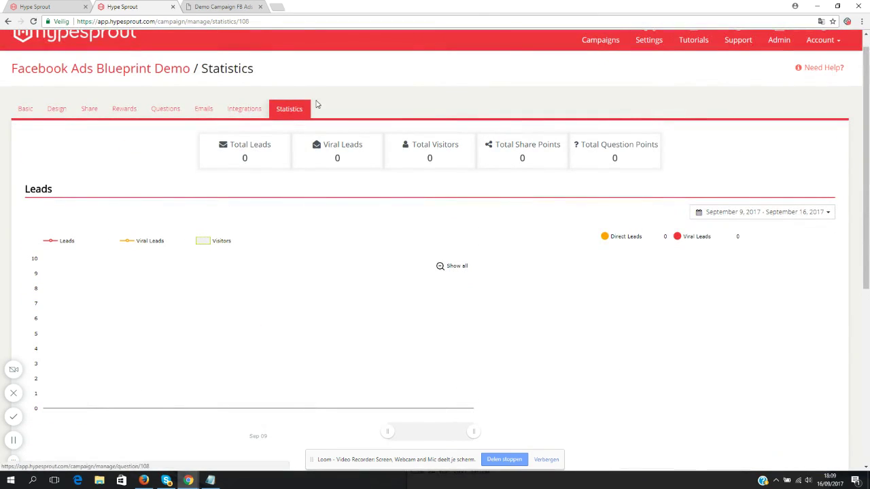
left_click(26, 109)
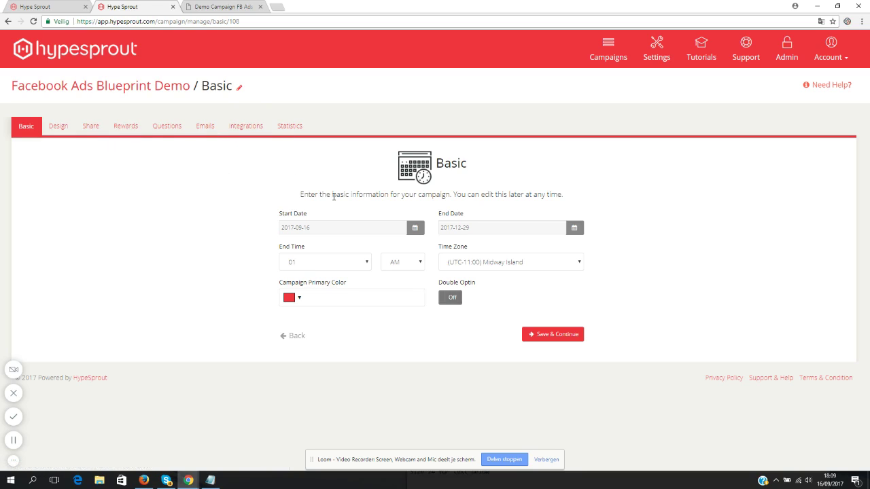
- Copy Facebook Ads Blueprint Demo's live link from the Campaigns list and open its landing page
left_click(609, 58)
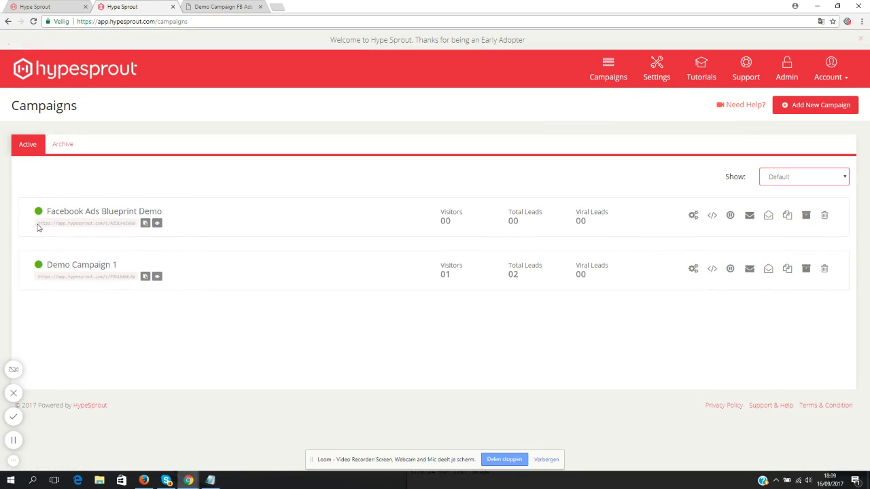
left_click_drag(38, 224, 157, 226)
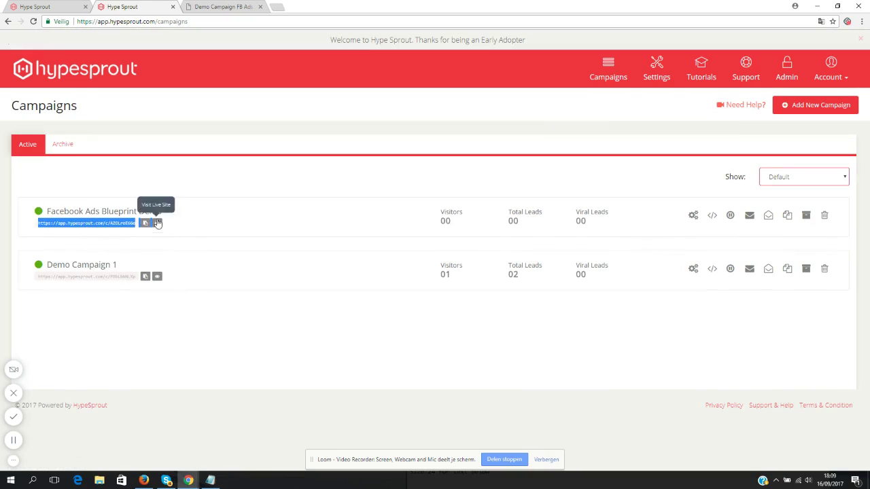
left_click(182, 206)
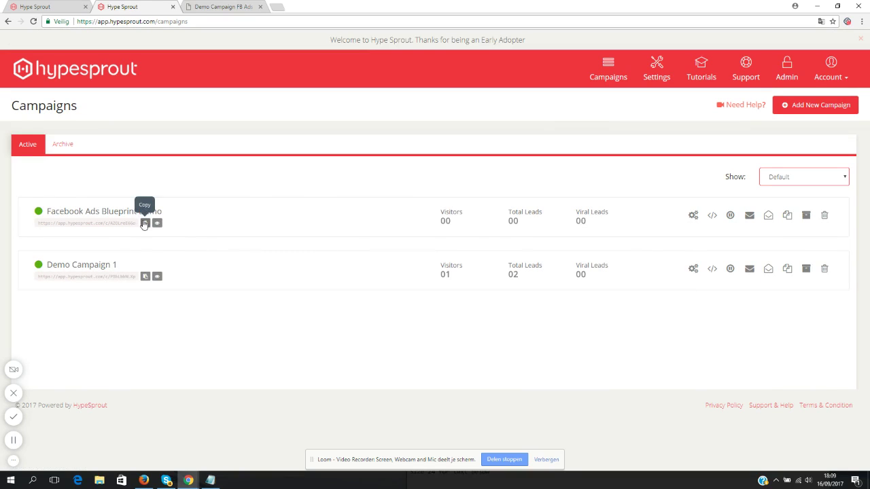
left_click(145, 223)
left_click(157, 224)
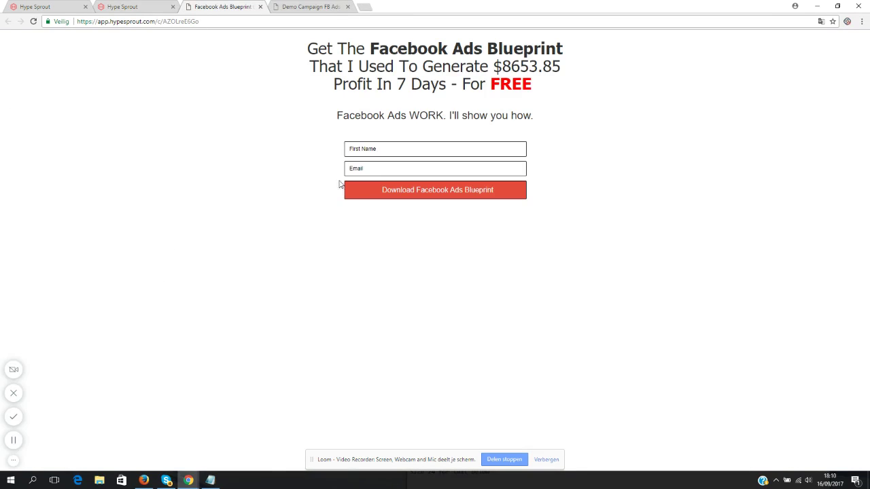
- Copy the landing page URL from the address bar and return to the Hype Sprout tab
left_click(159, 6)
left_click(249, 4)
left_click(197, 21)
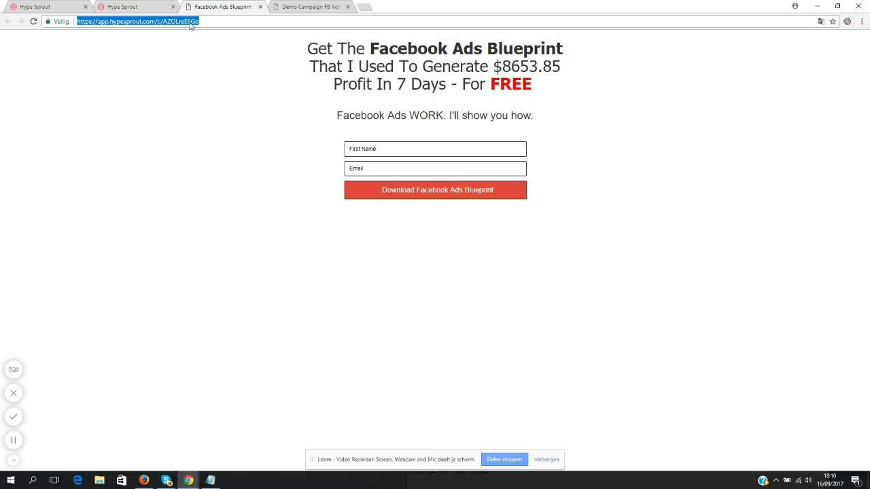
right_click(191, 23)
left_click(230, 55)
left_click(148, 5)
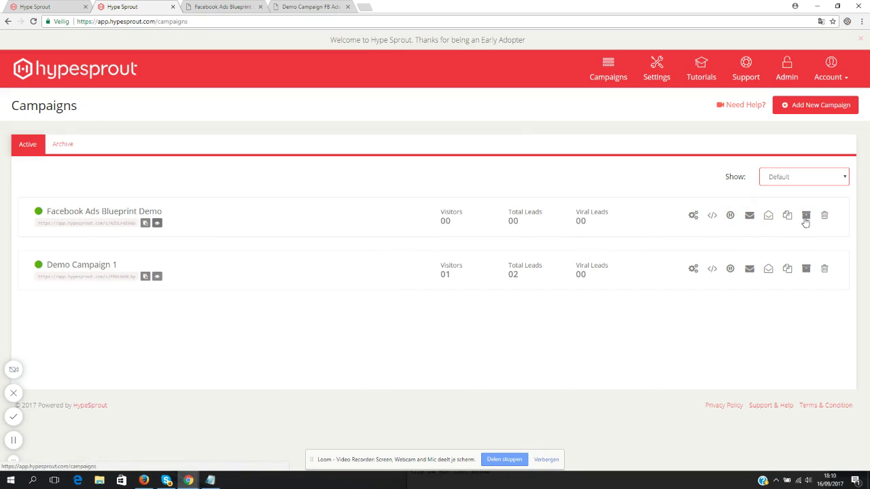
- Pause the Facebook Ads Blueprint Demo campaign, confirming the Paused status
left_click(731, 218)
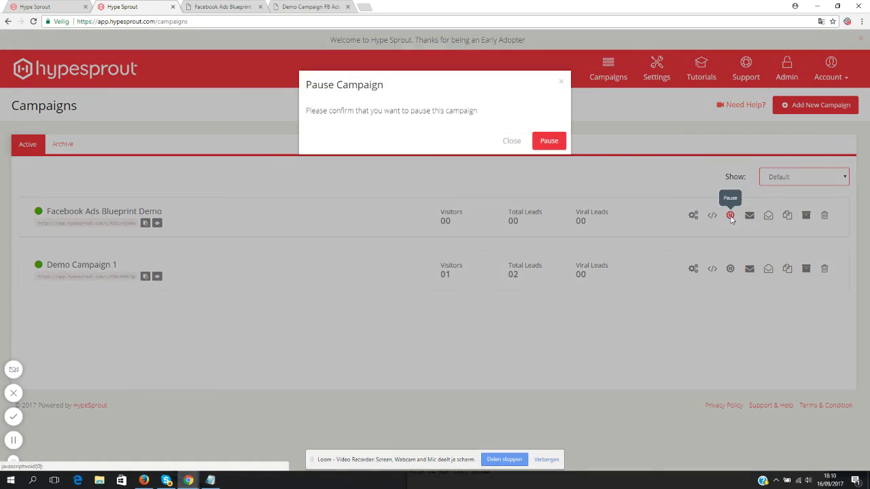
left_click(549, 140)
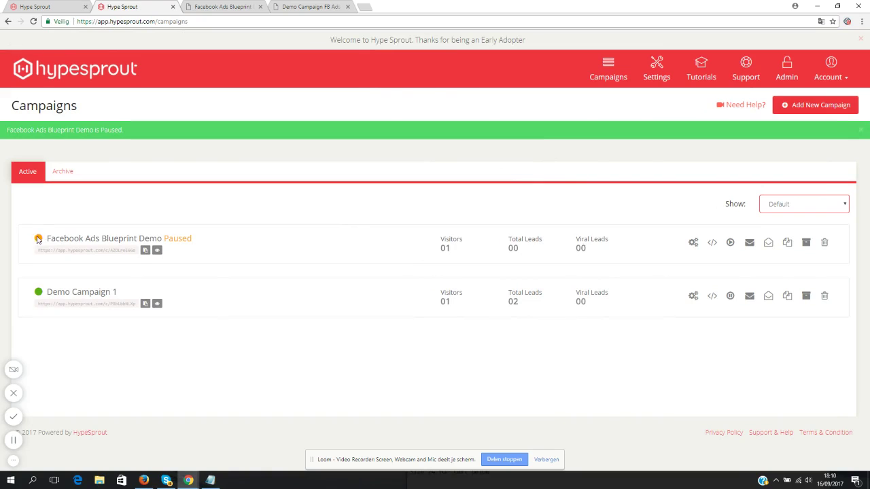
left_click_drag(194, 239, 163, 239)
left_click(190, 239)
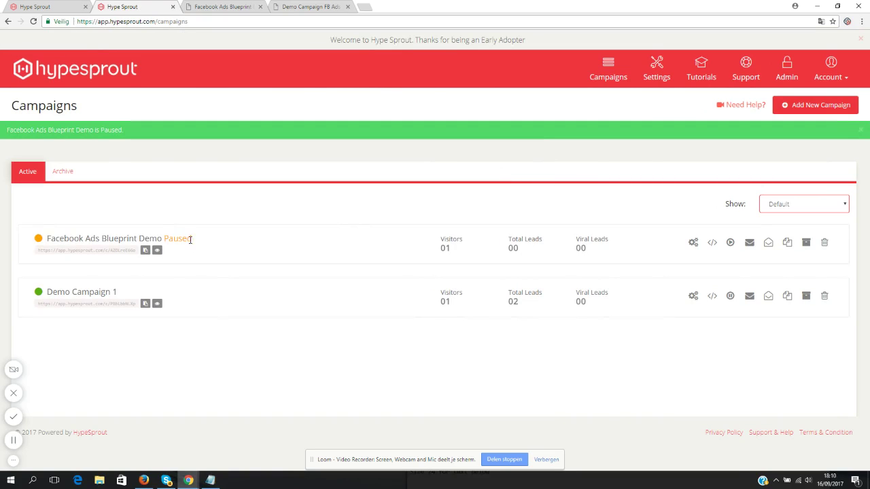
- Resume the campaign and view its empty leads list
left_click(730, 242)
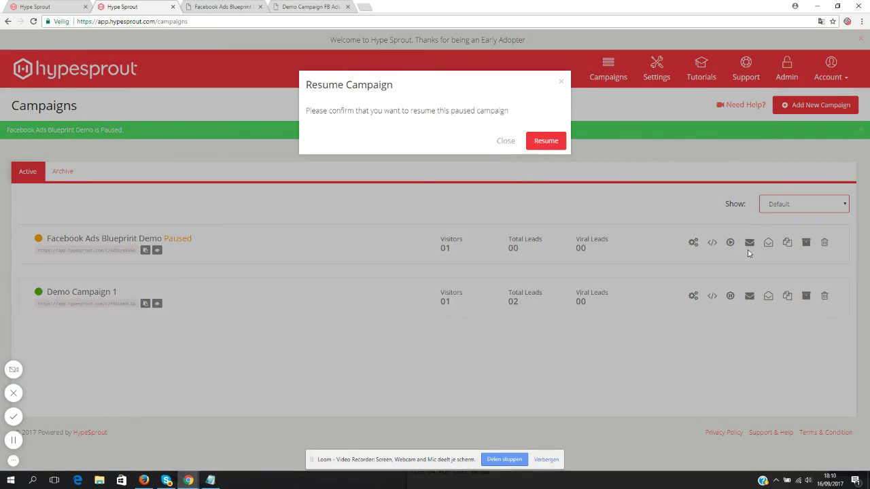
left_click(545, 142)
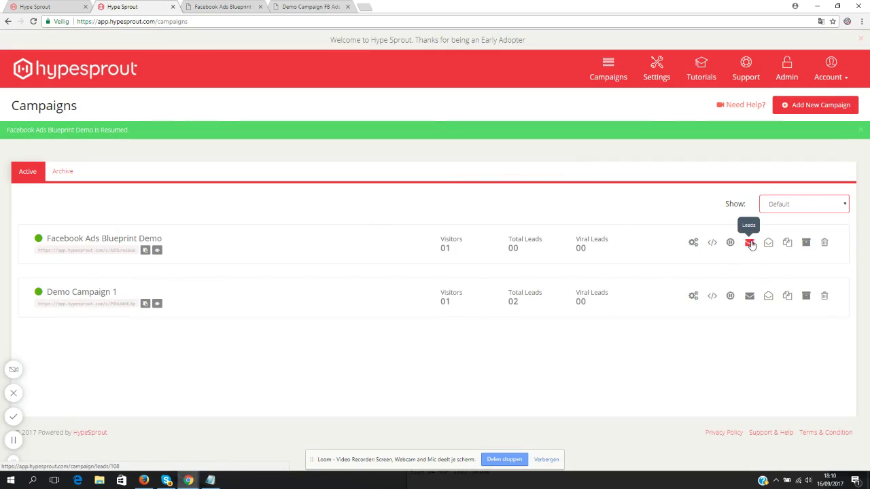
left_click(751, 244)
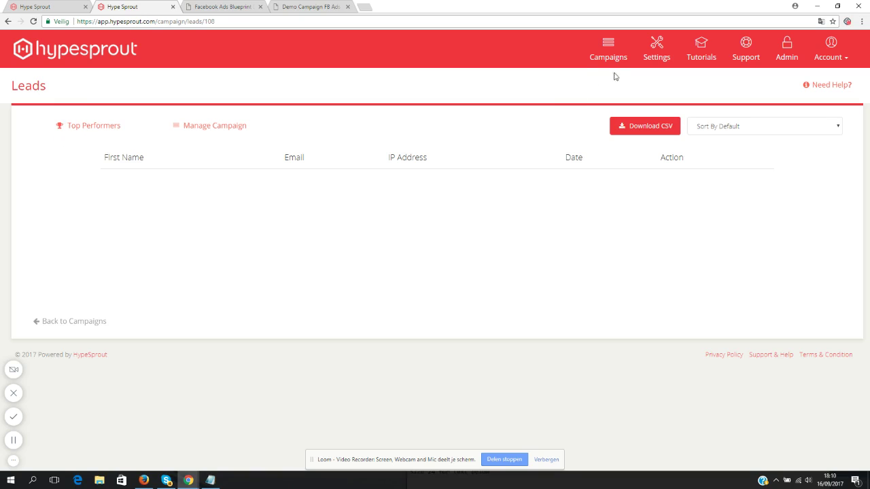
- Duplicate Facebook Ads Blueprint Demo from the Campaigns list and view its live landing page tab
left_click(81, 321)
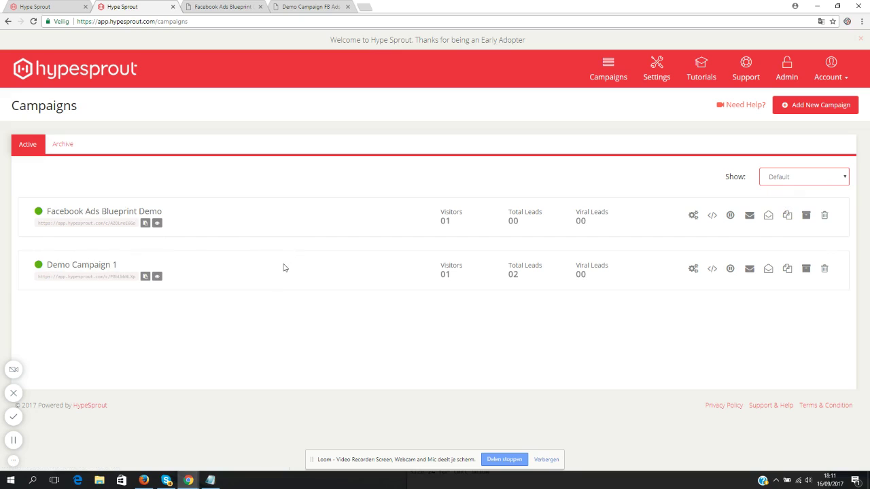
left_click(787, 215)
left_click(534, 142)
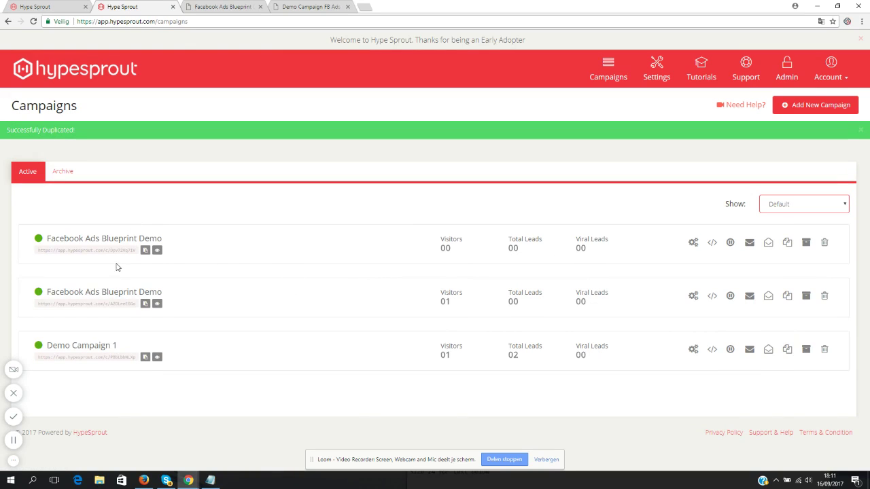
left_click(221, 6)
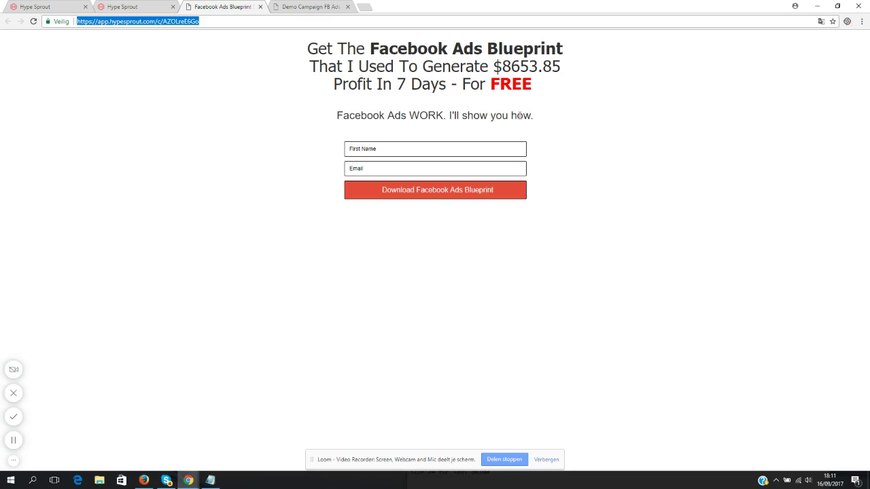
left_click(520, 116)
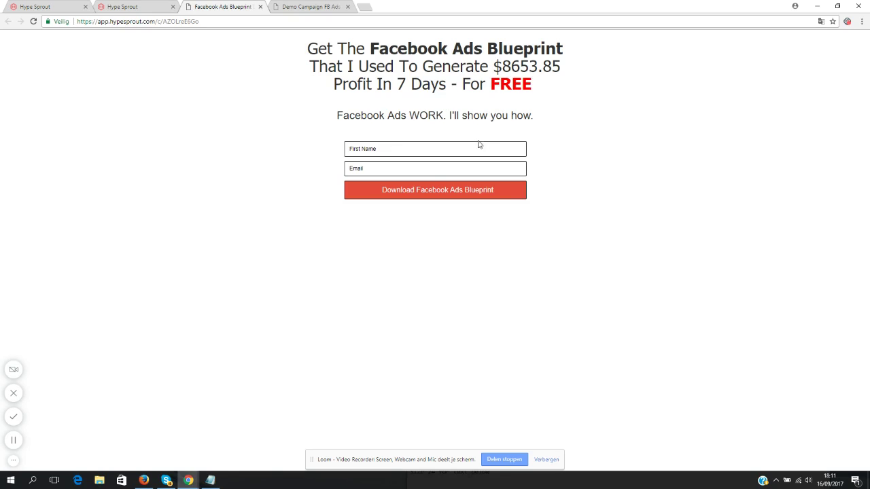
left_click_drag(542, 122, 303, 51)
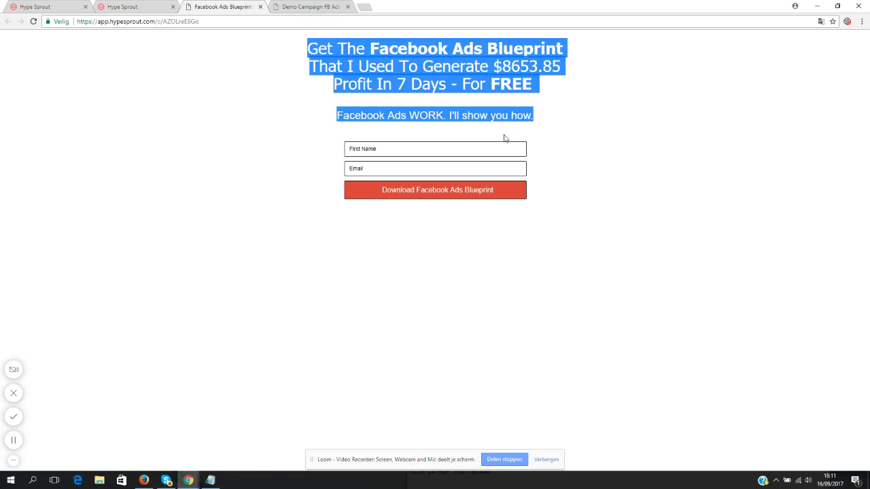
left_click(468, 92)
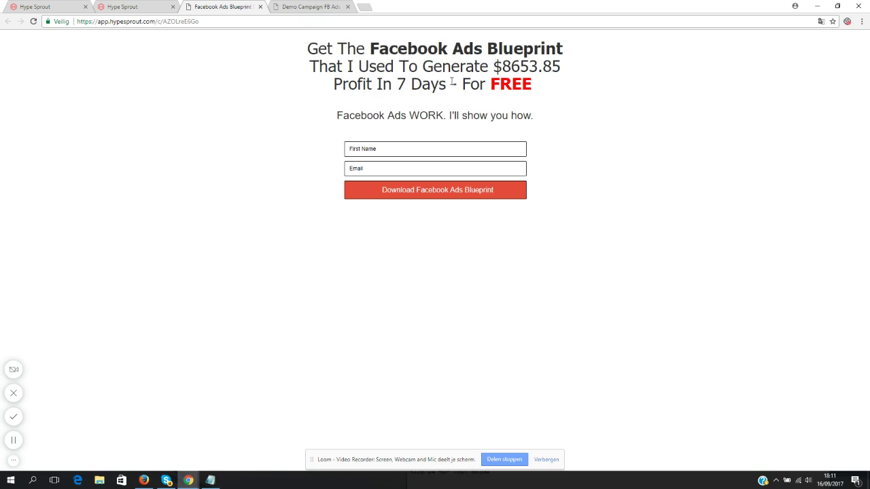